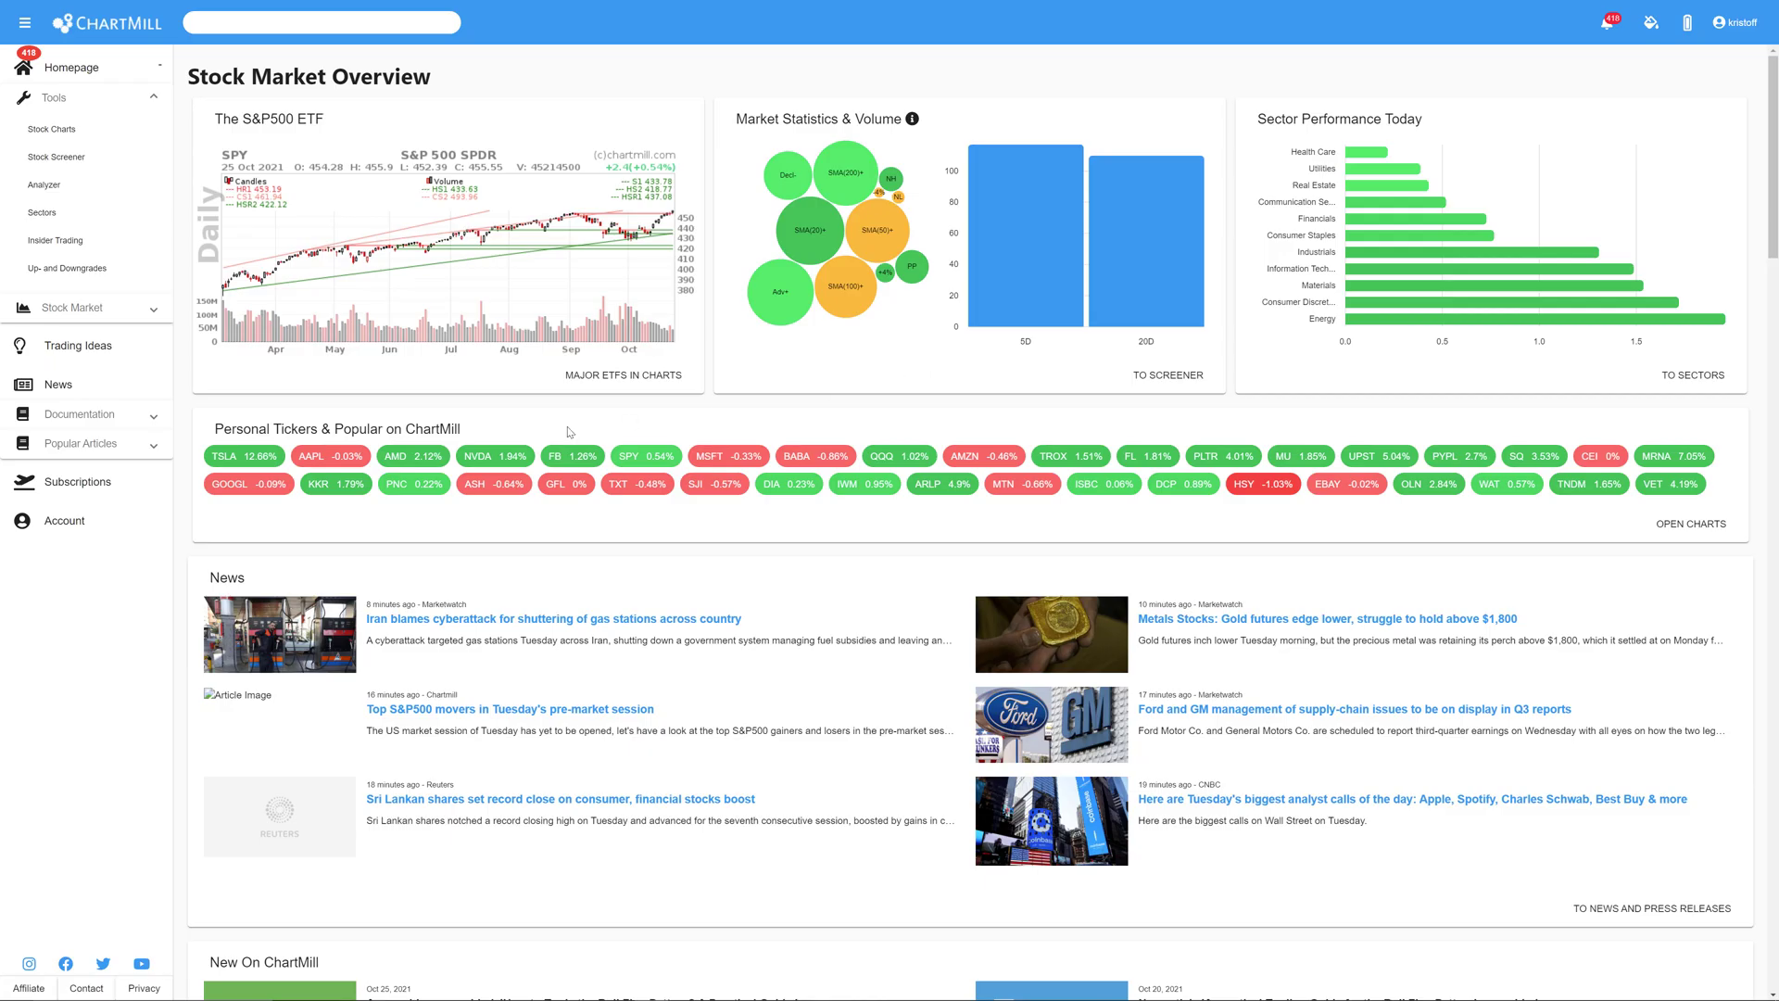
Load the saved ABOVE 52W HIGH configuration in the Stock Screener.
{"action": "left_click", "coordinate": [57, 159]}
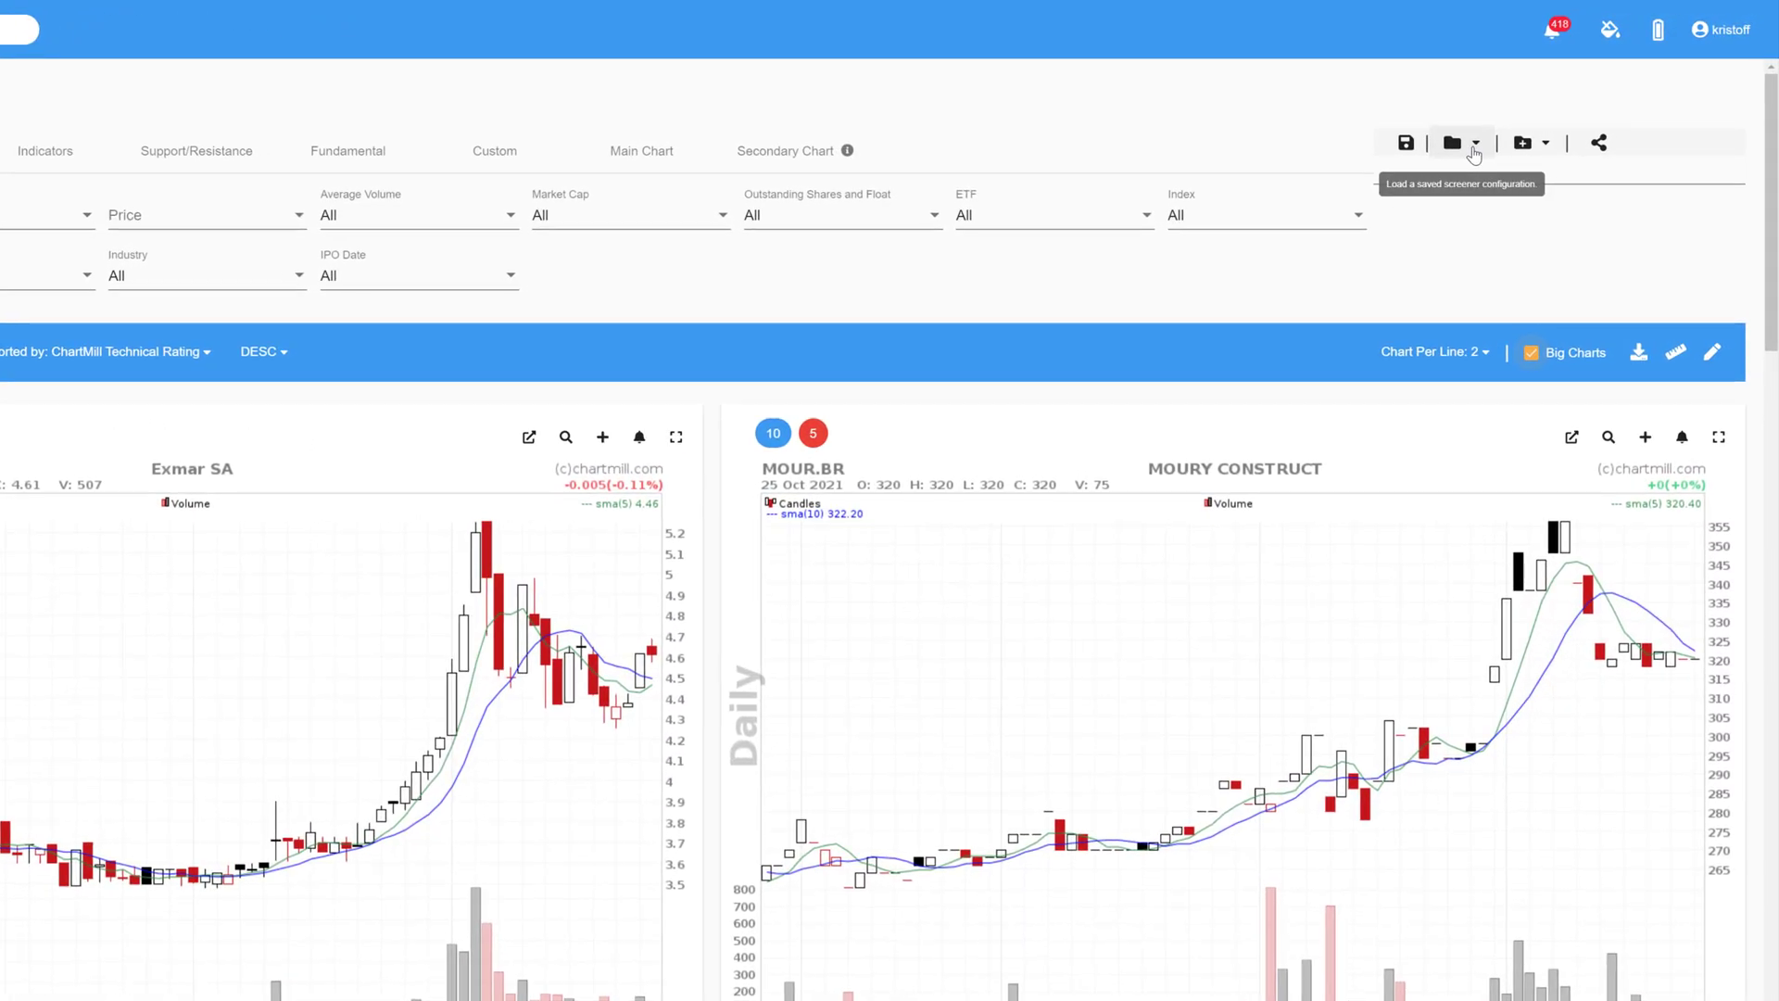
{"action": "left_click", "coordinate": [1475, 148]}
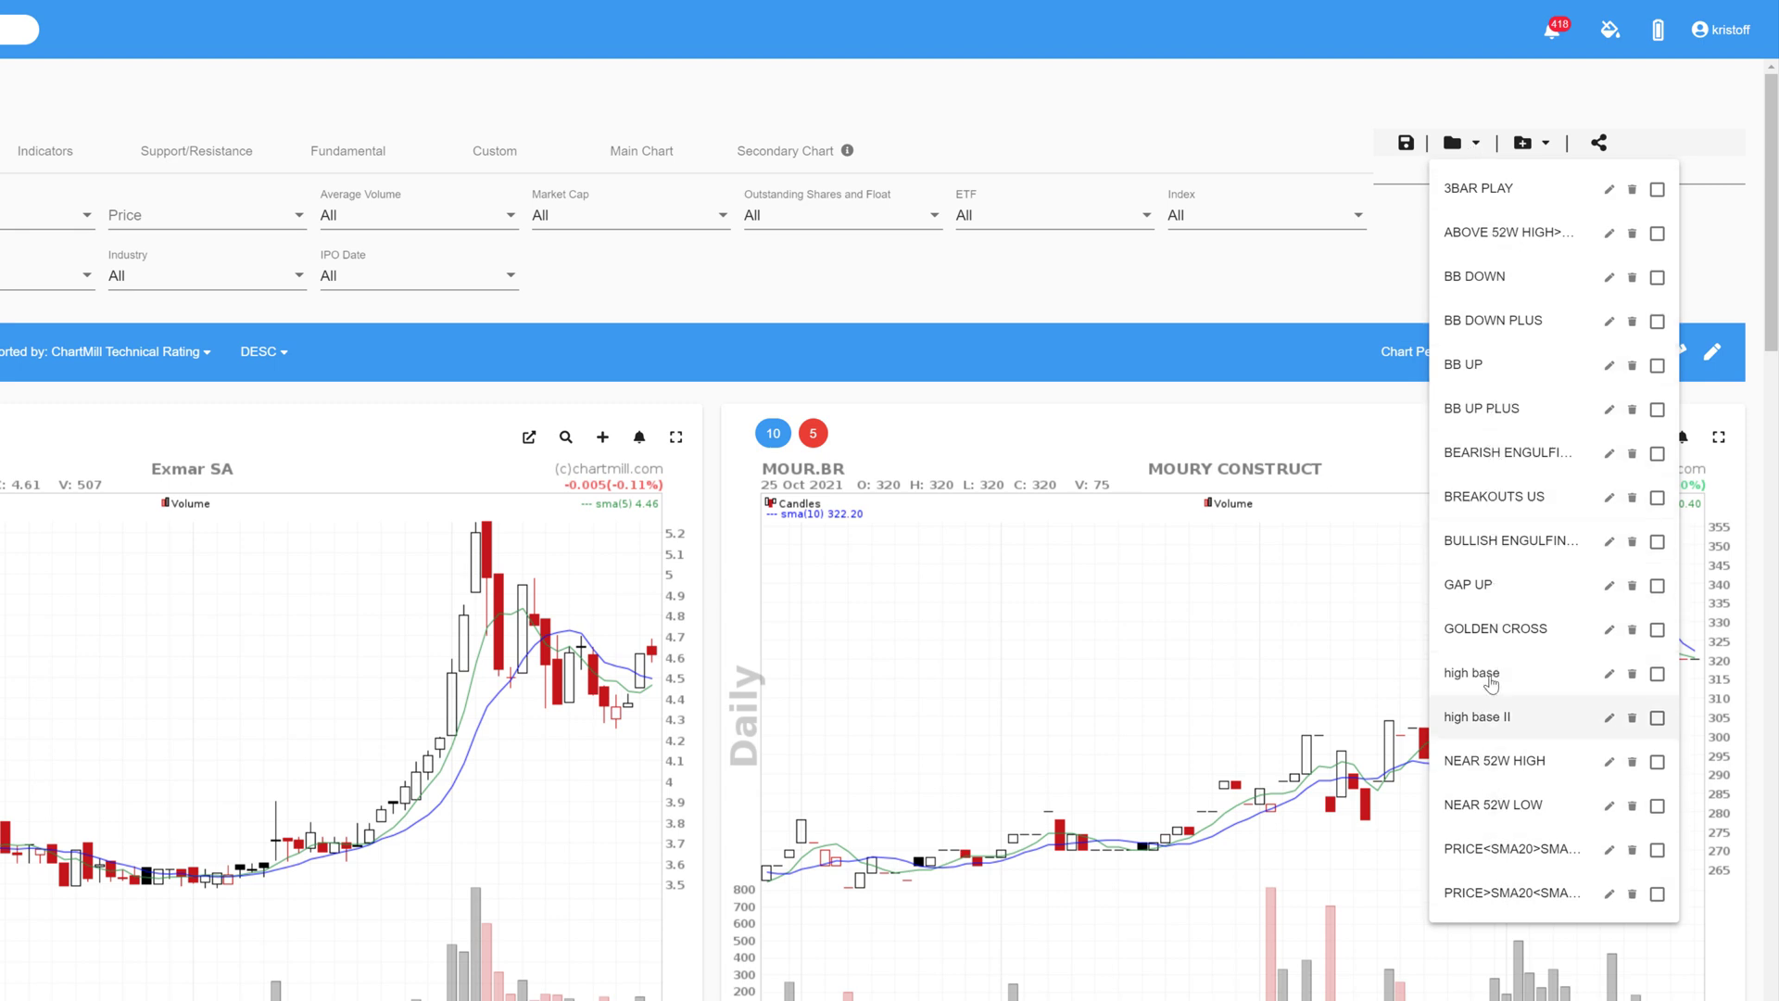
{"action": "left_click", "coordinate": [1540, 247]}
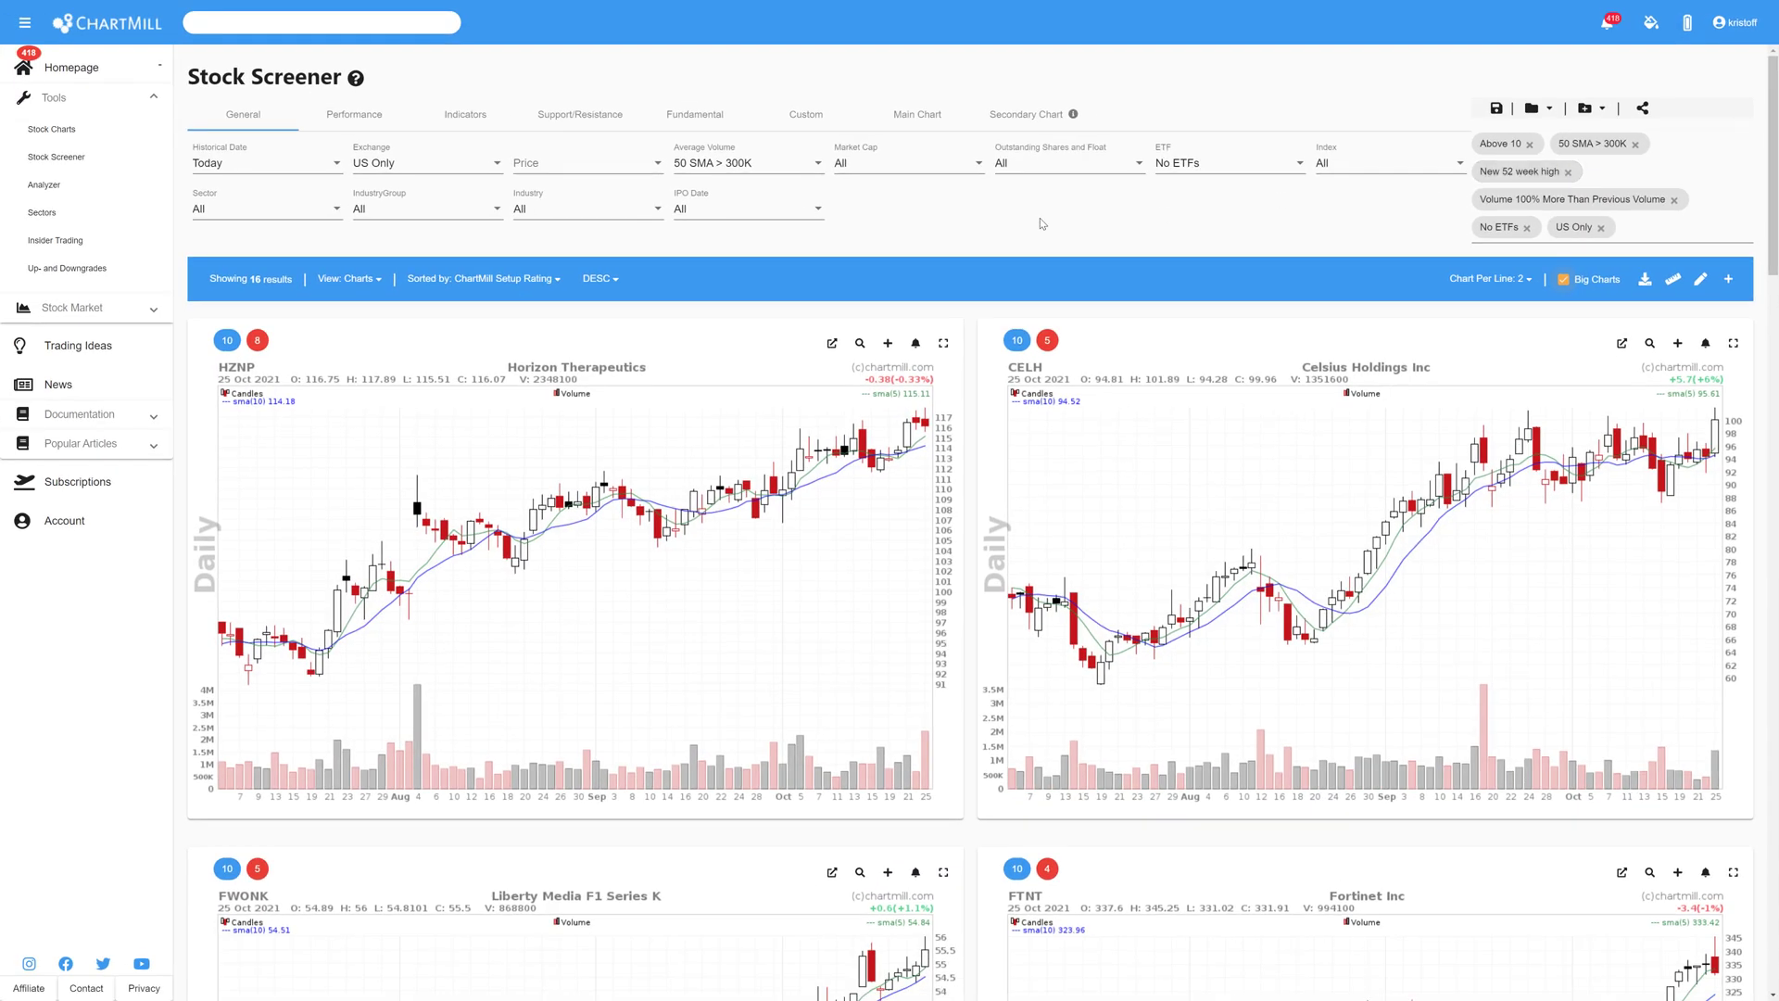
Set the Price filter to Above 10 and the Signal filter to New 52 week high.
{"action": "left_click", "coordinate": [657, 166]}
{"action": "left_click", "coordinate": [536, 297]}
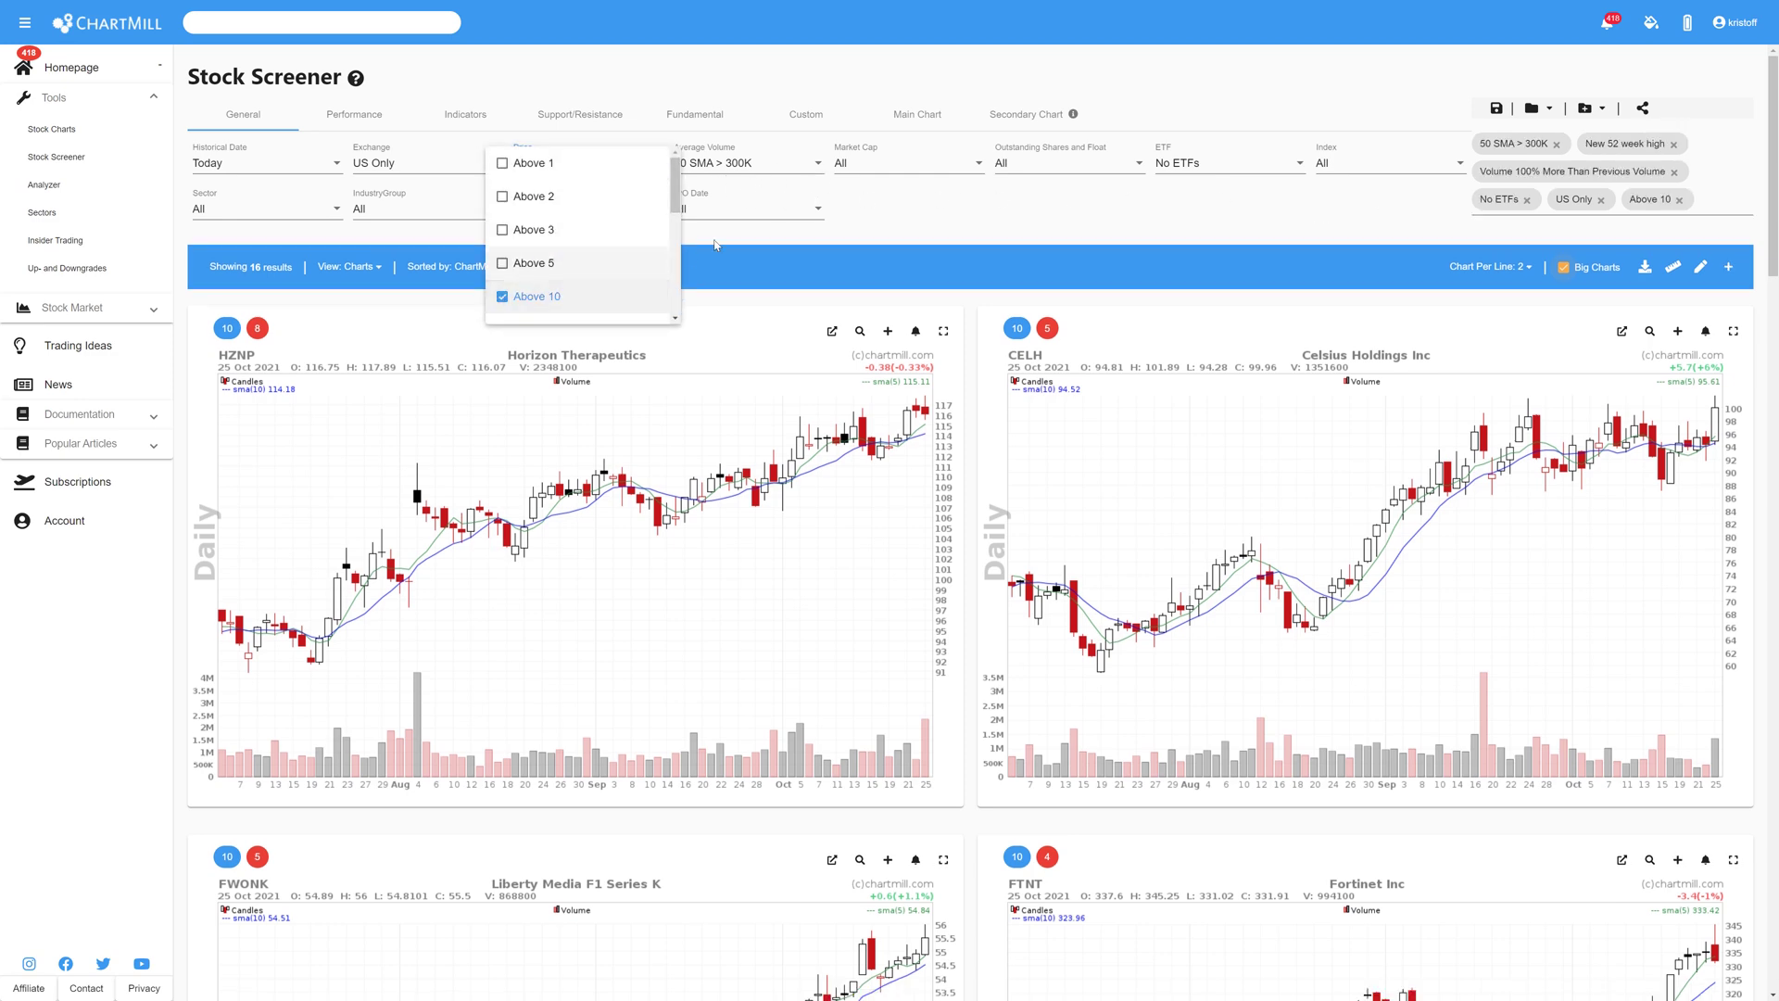
{"action": "left_click", "coordinate": [715, 244]}
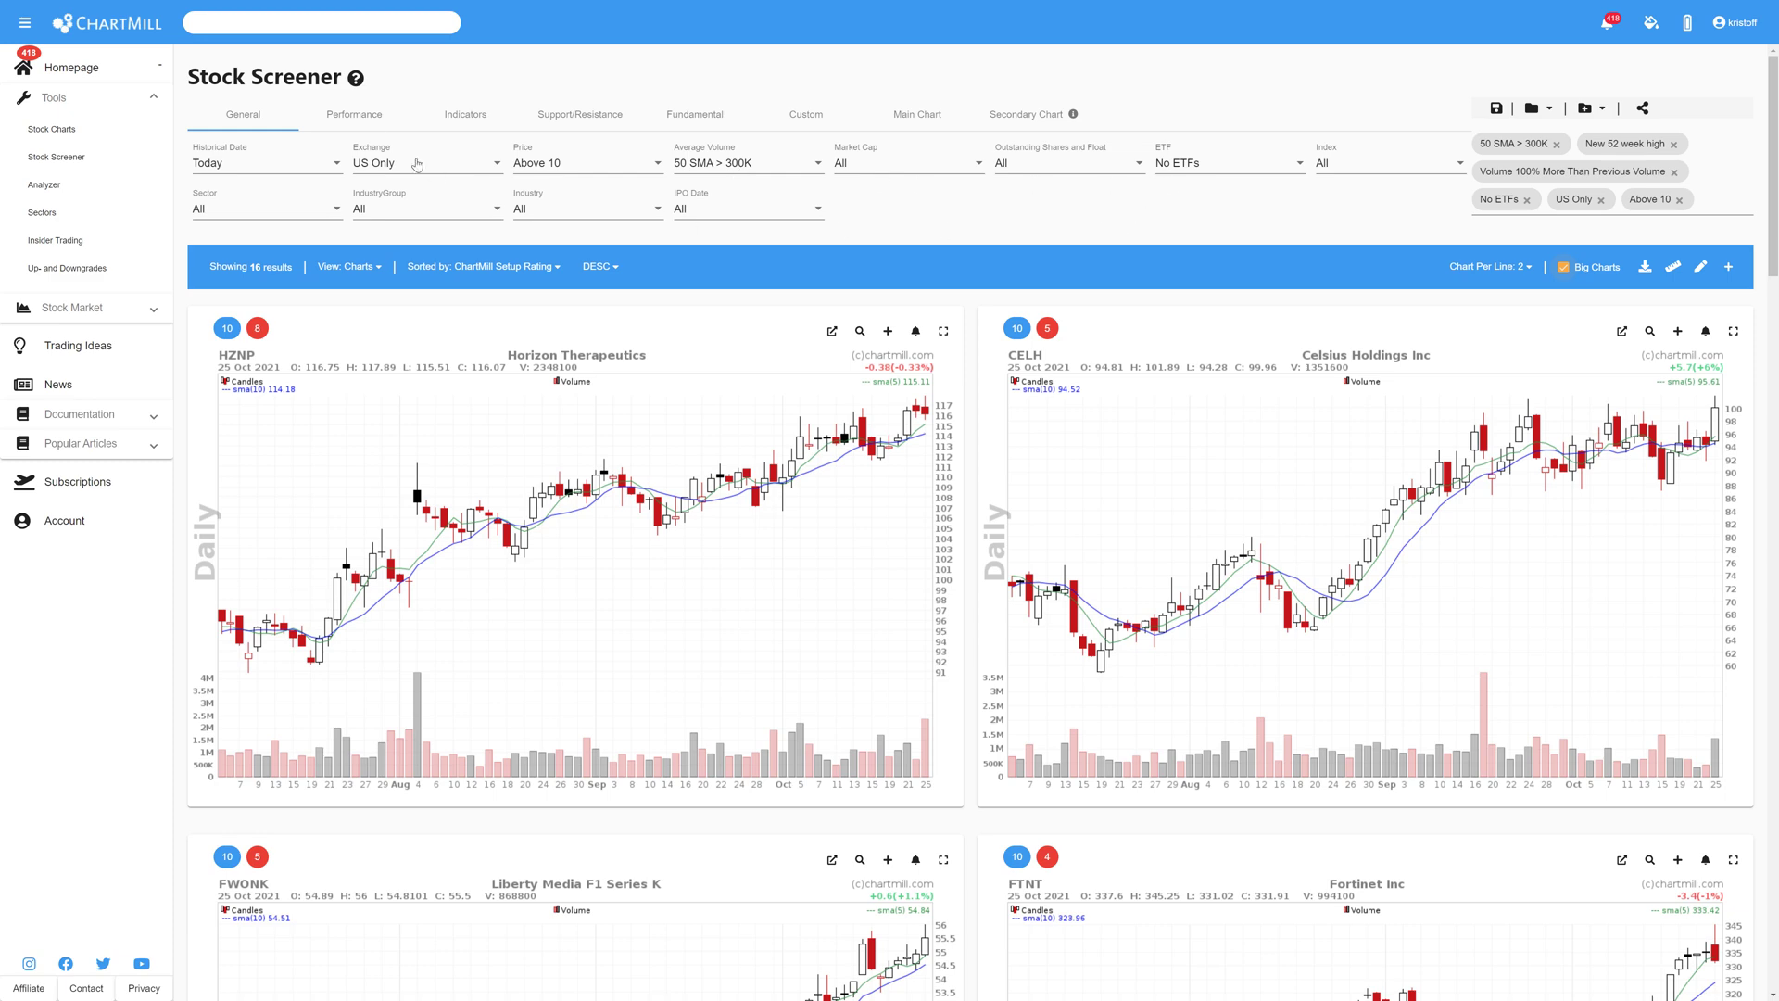
{"action": "left_click", "coordinate": [351, 115]}
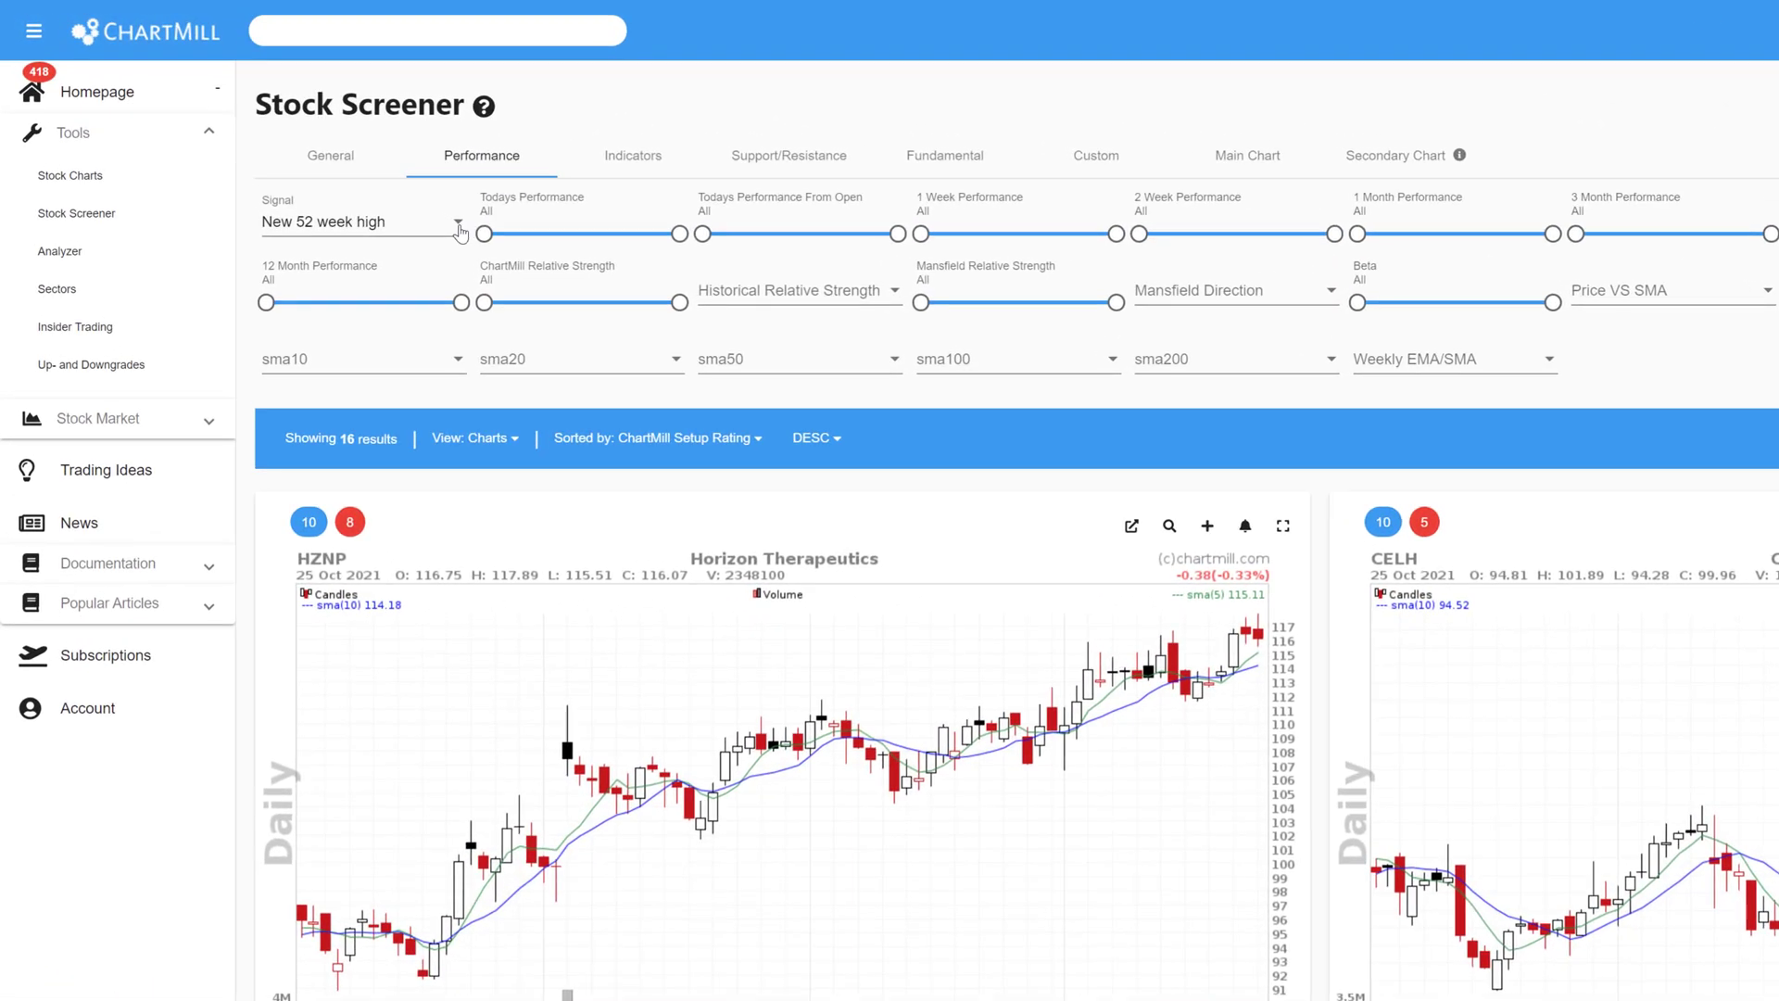
{"action": "left_click", "coordinate": [459, 227]}
{"action": "mouse_move", "coordinate": [589, 190]}
{"action": "left_mouse_down"}
{"action": "mouse_move", "coordinate": [585, 227]}
{"action": "mouse_move", "coordinate": [584, 186]}
{"action": "left_mouse_up"}
{"action": "left_click", "coordinate": [325, 248]}
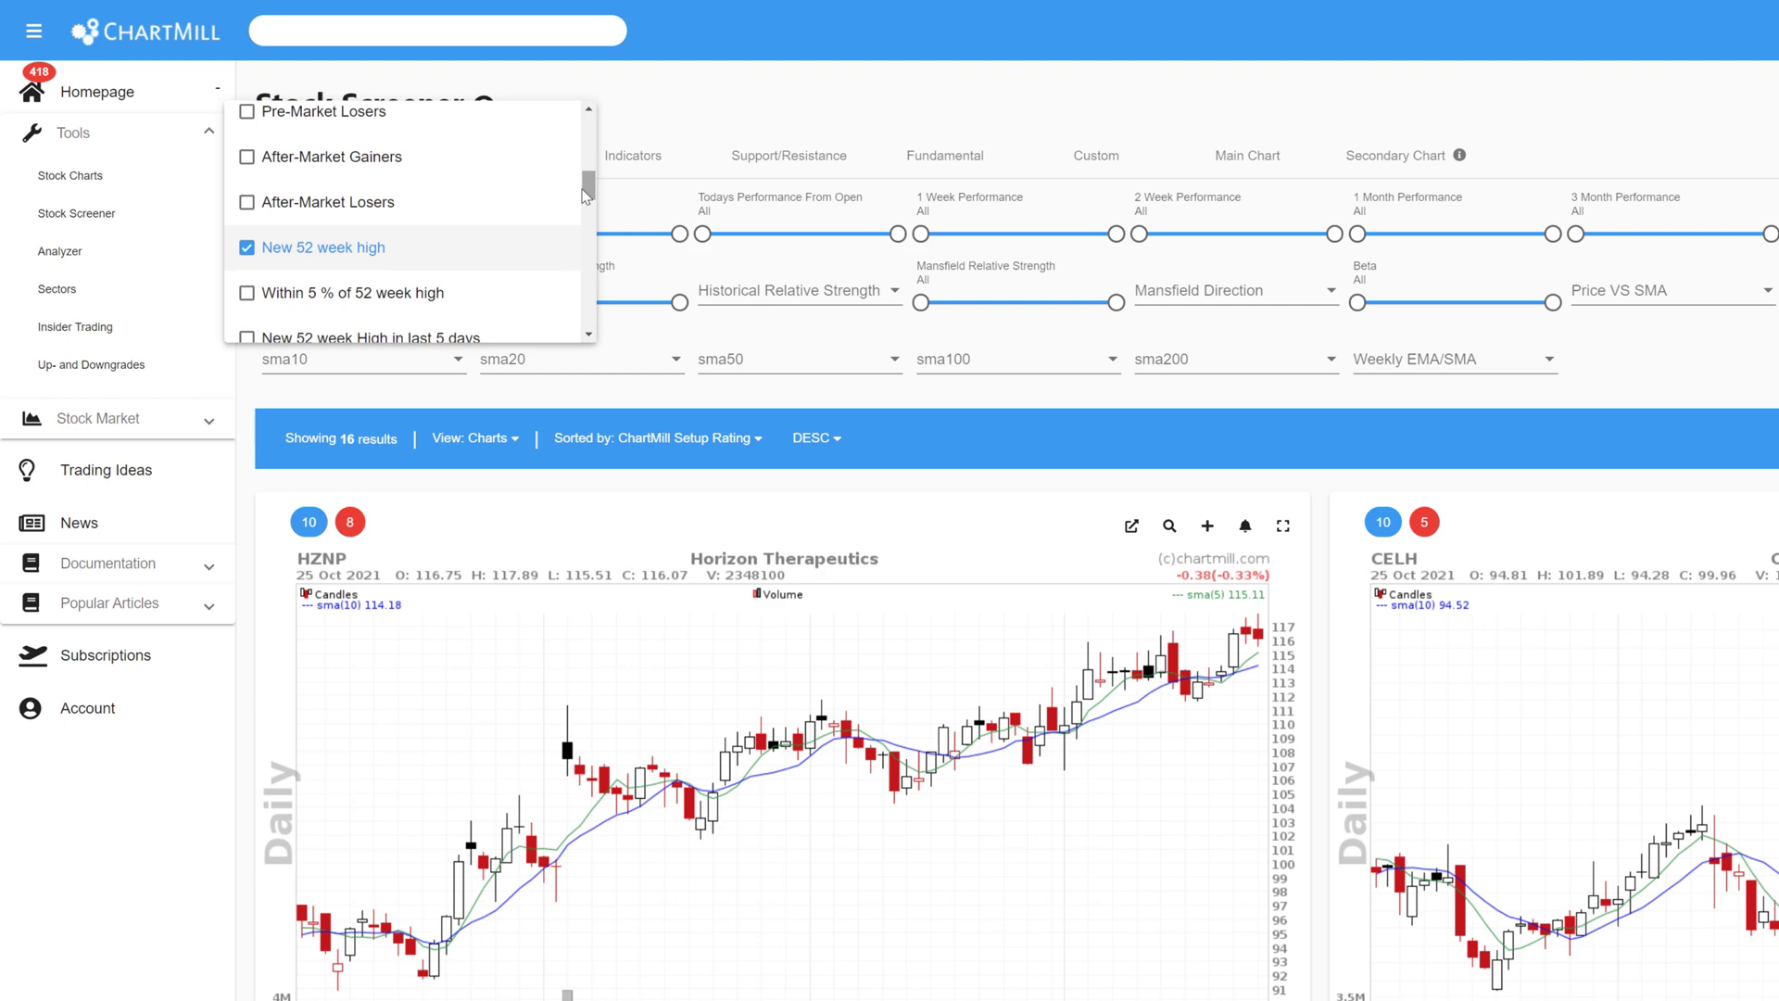
{"action": "left_click", "coordinate": [699, 124]}
Keep Volume Increase at 100% More Than Previous Volume after trying 50%, leaving 16 results.
{"action": "left_click", "coordinate": [633, 158]}
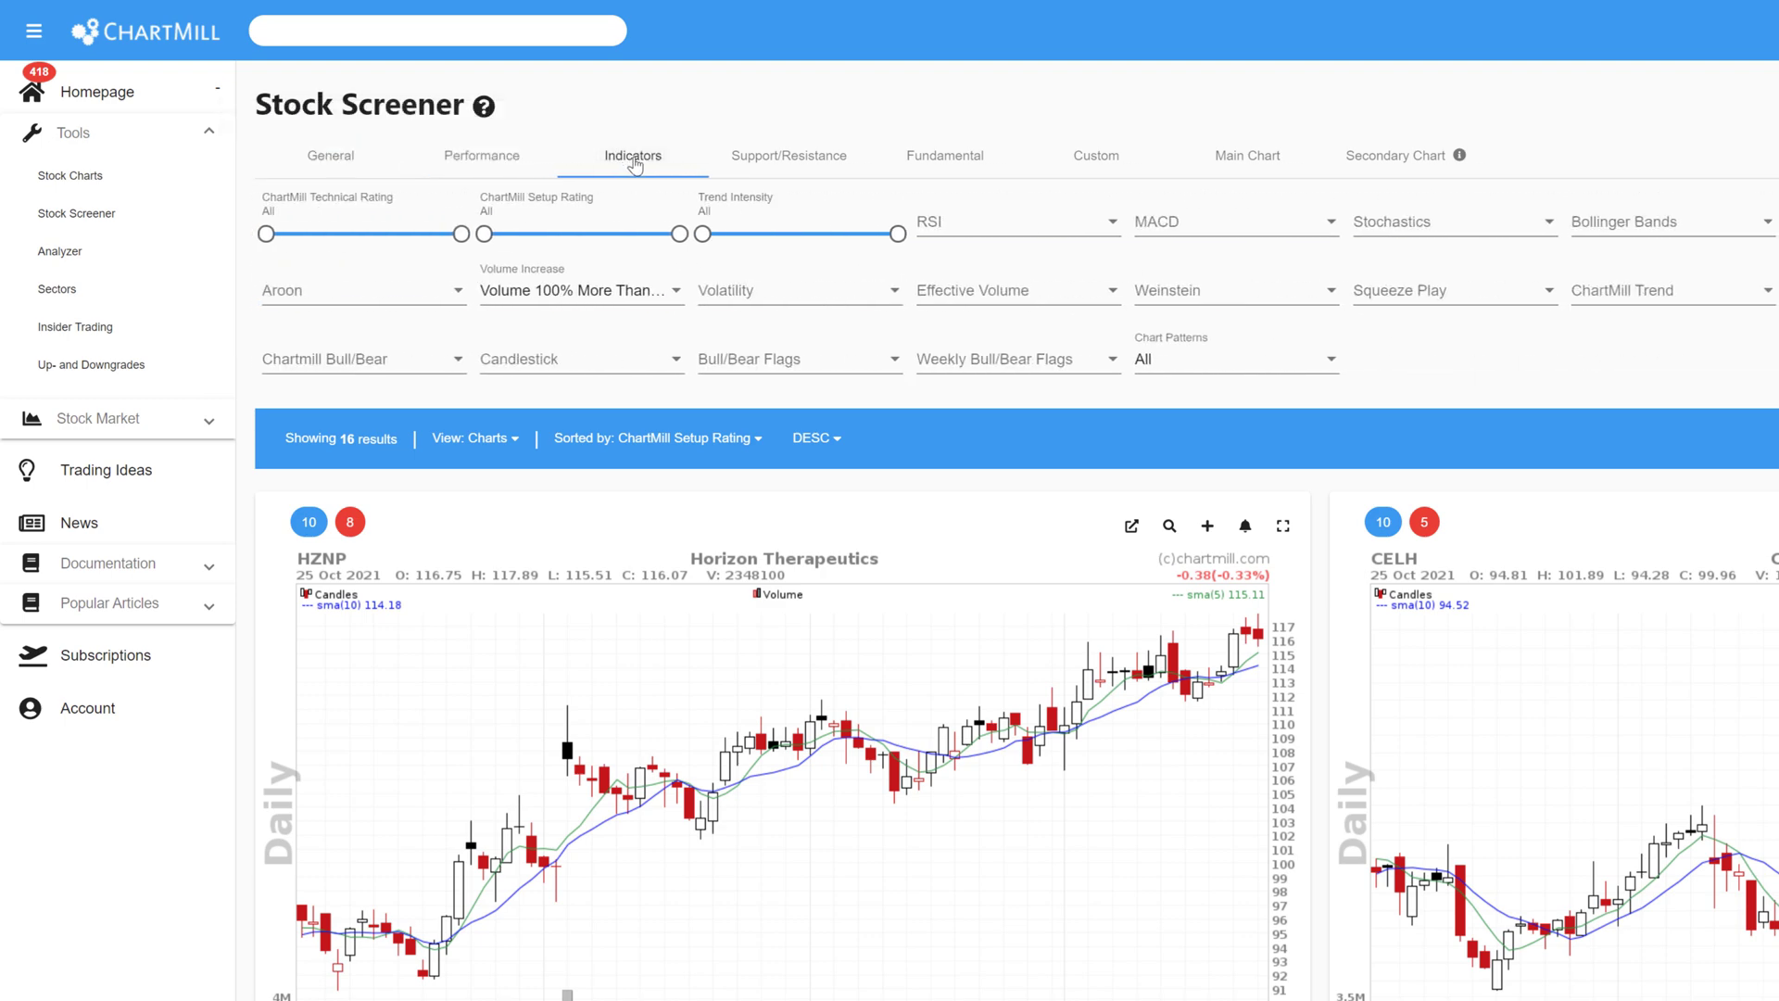
{"action": "left_click", "coordinate": [679, 294]}
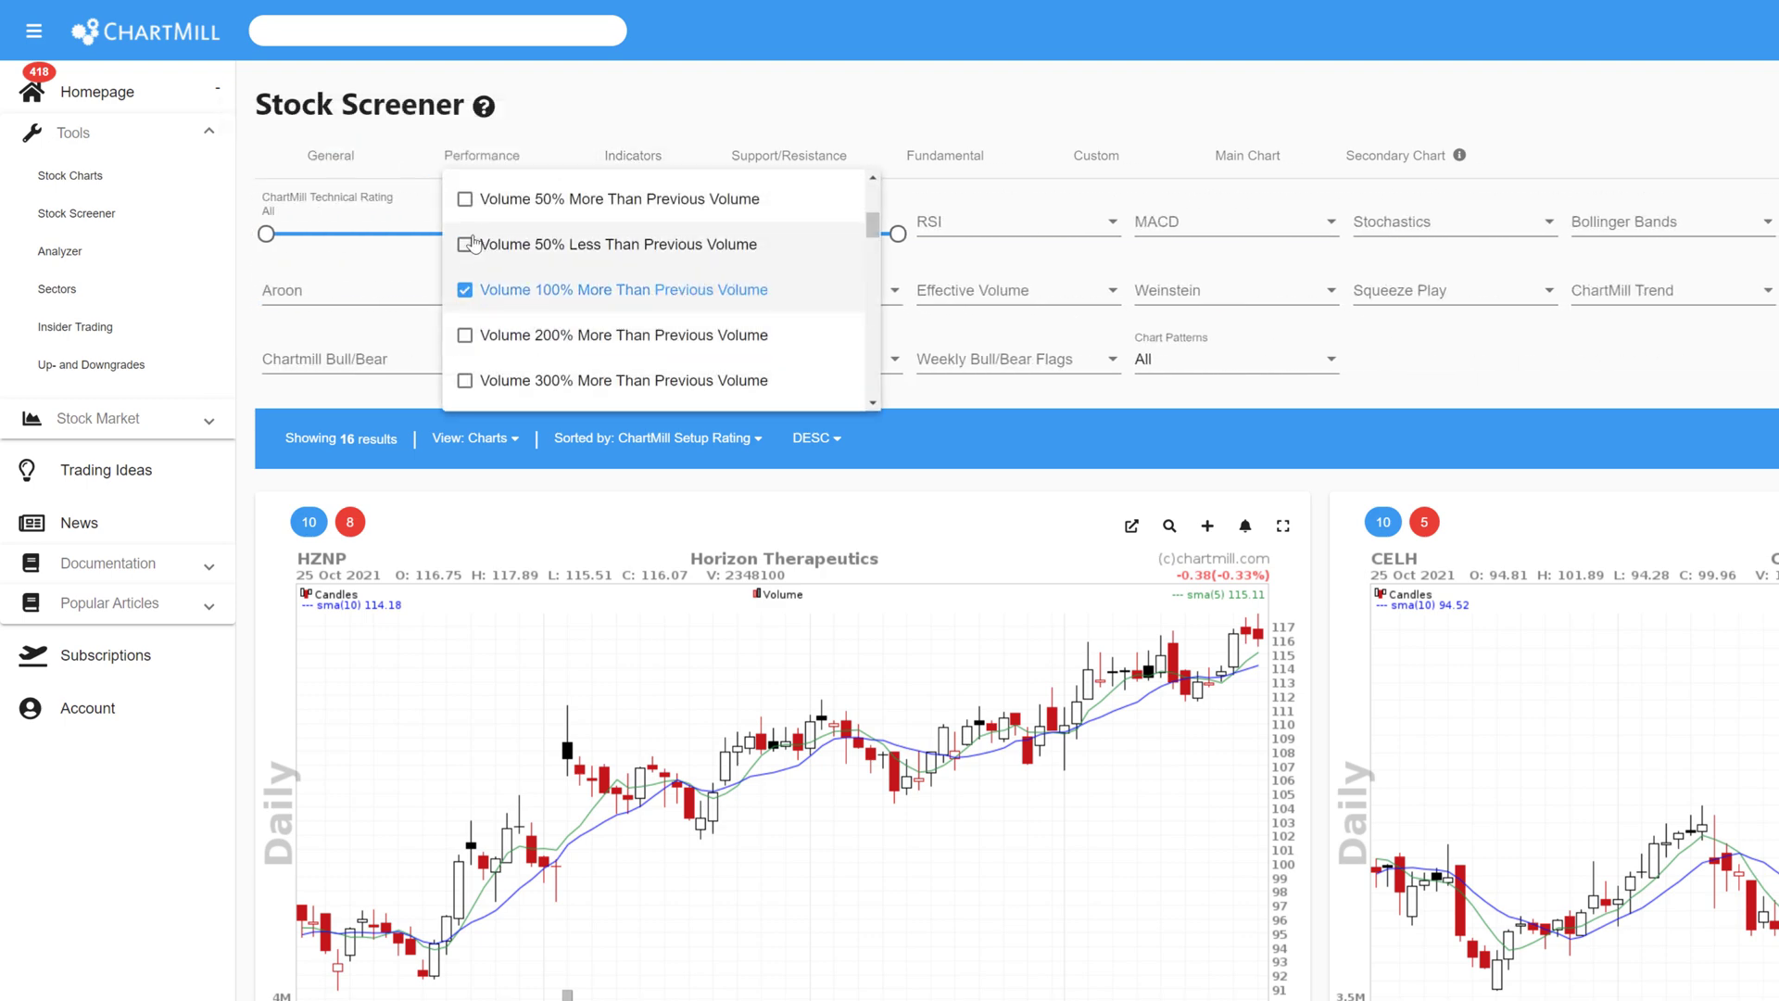
{"action": "left_click", "coordinate": [466, 201]}
{"action": "left_click", "coordinate": [466, 290]}
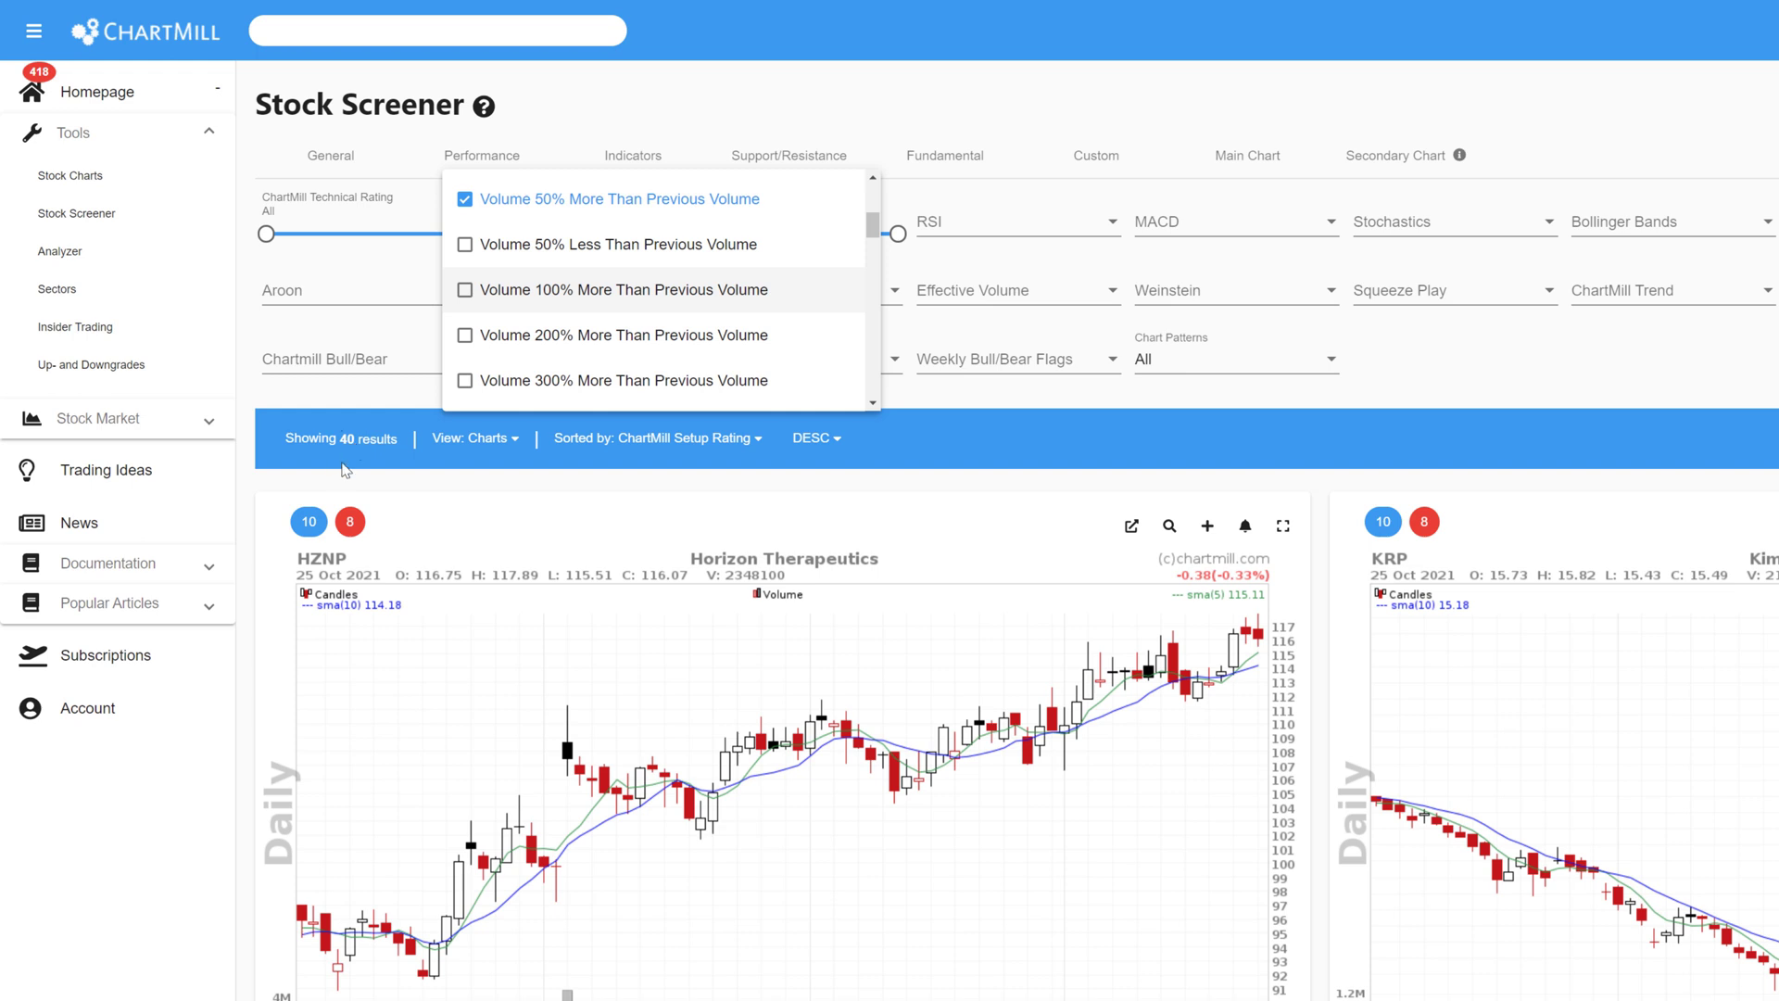
{"action": "left_click", "coordinate": [464, 291]}
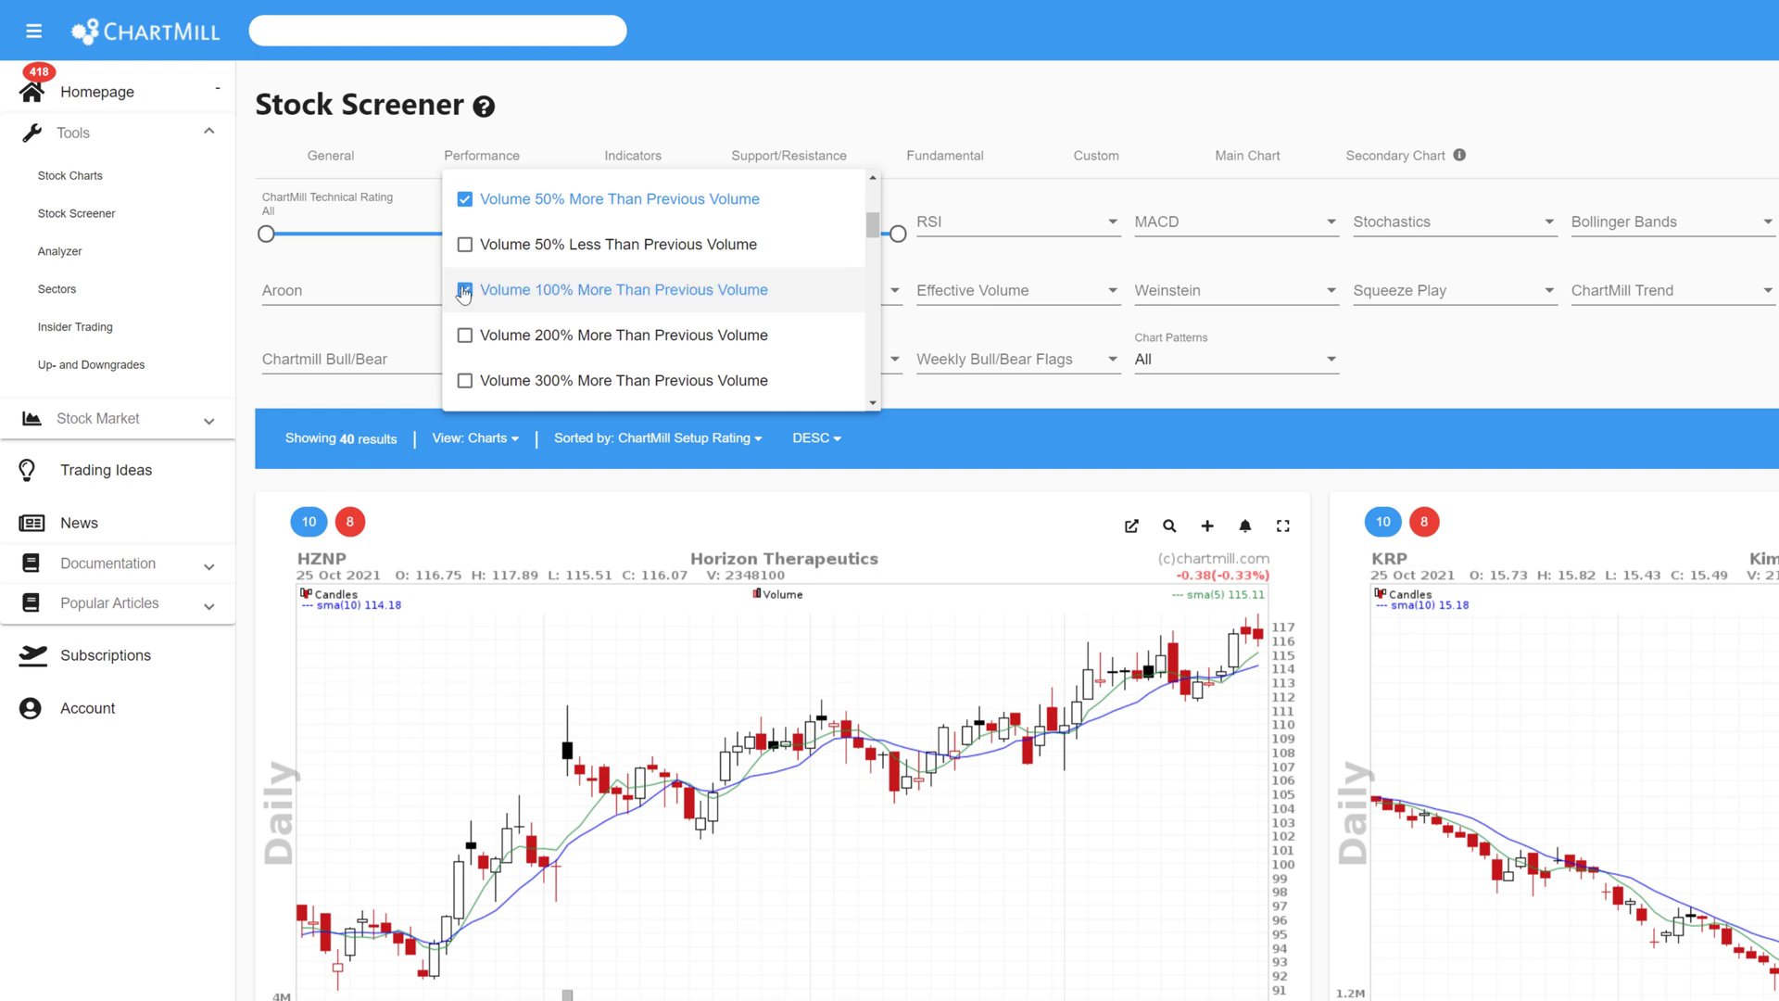
{"action": "left_click", "coordinate": [465, 202]}
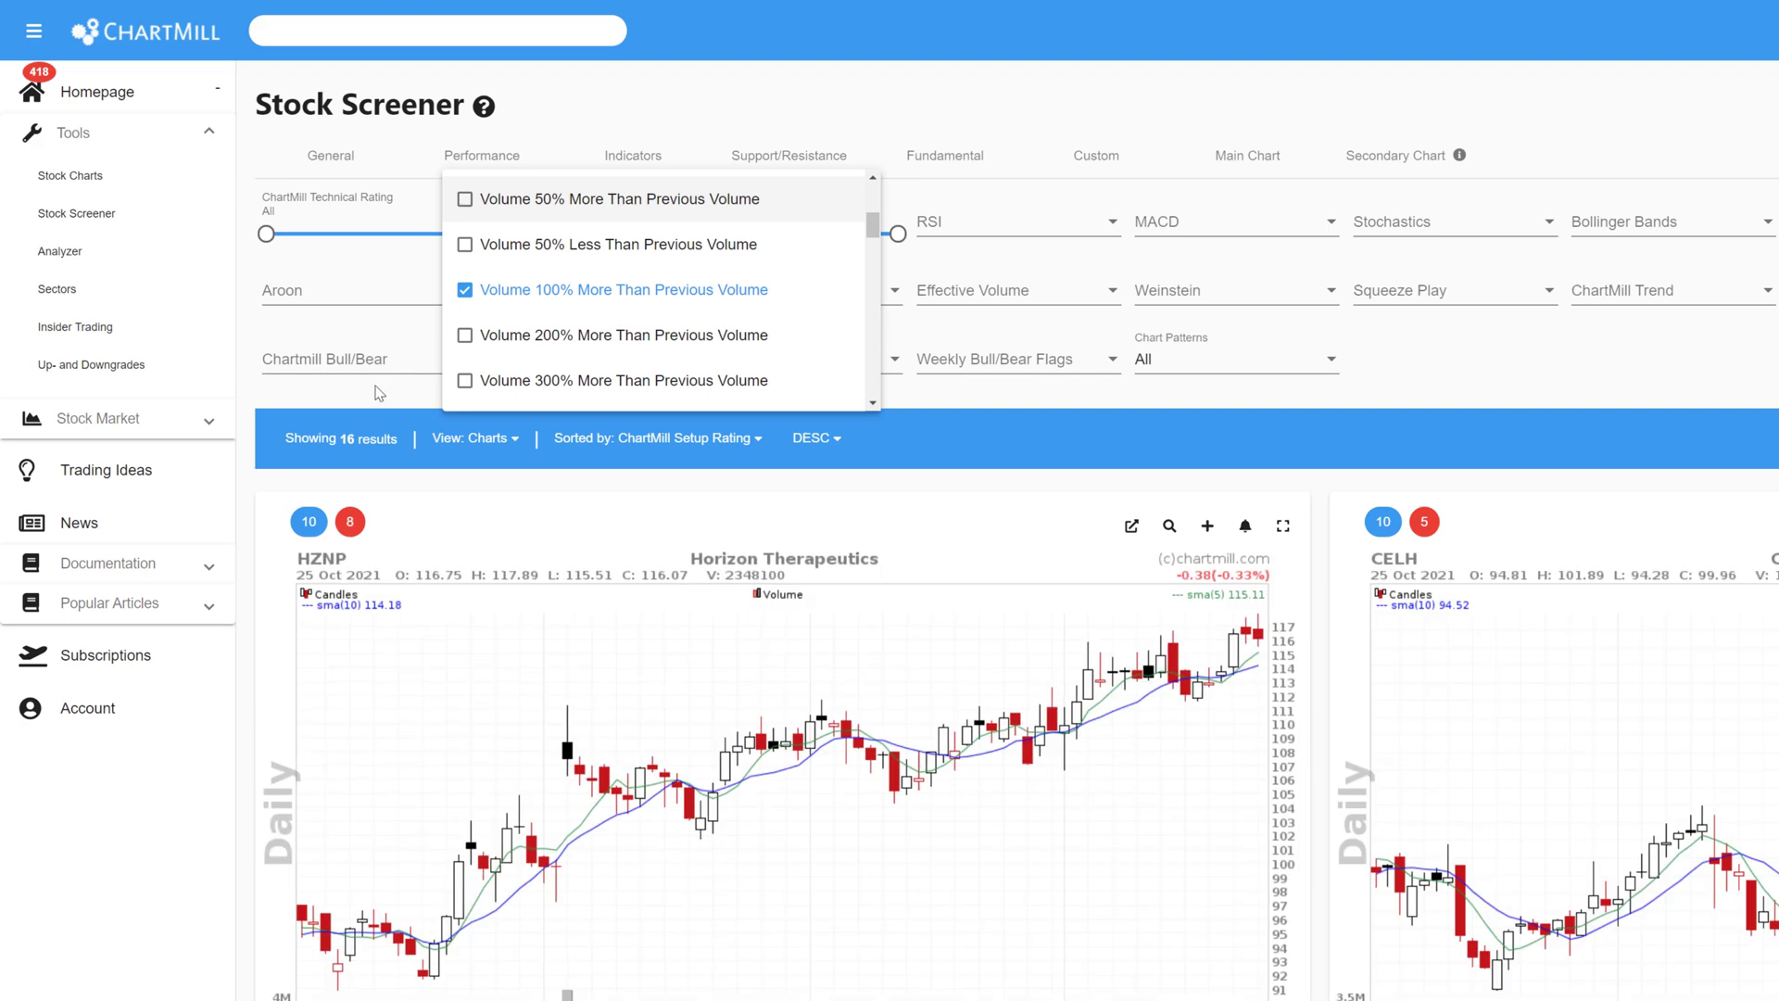
{"action": "left_click", "coordinate": [266, 302]}
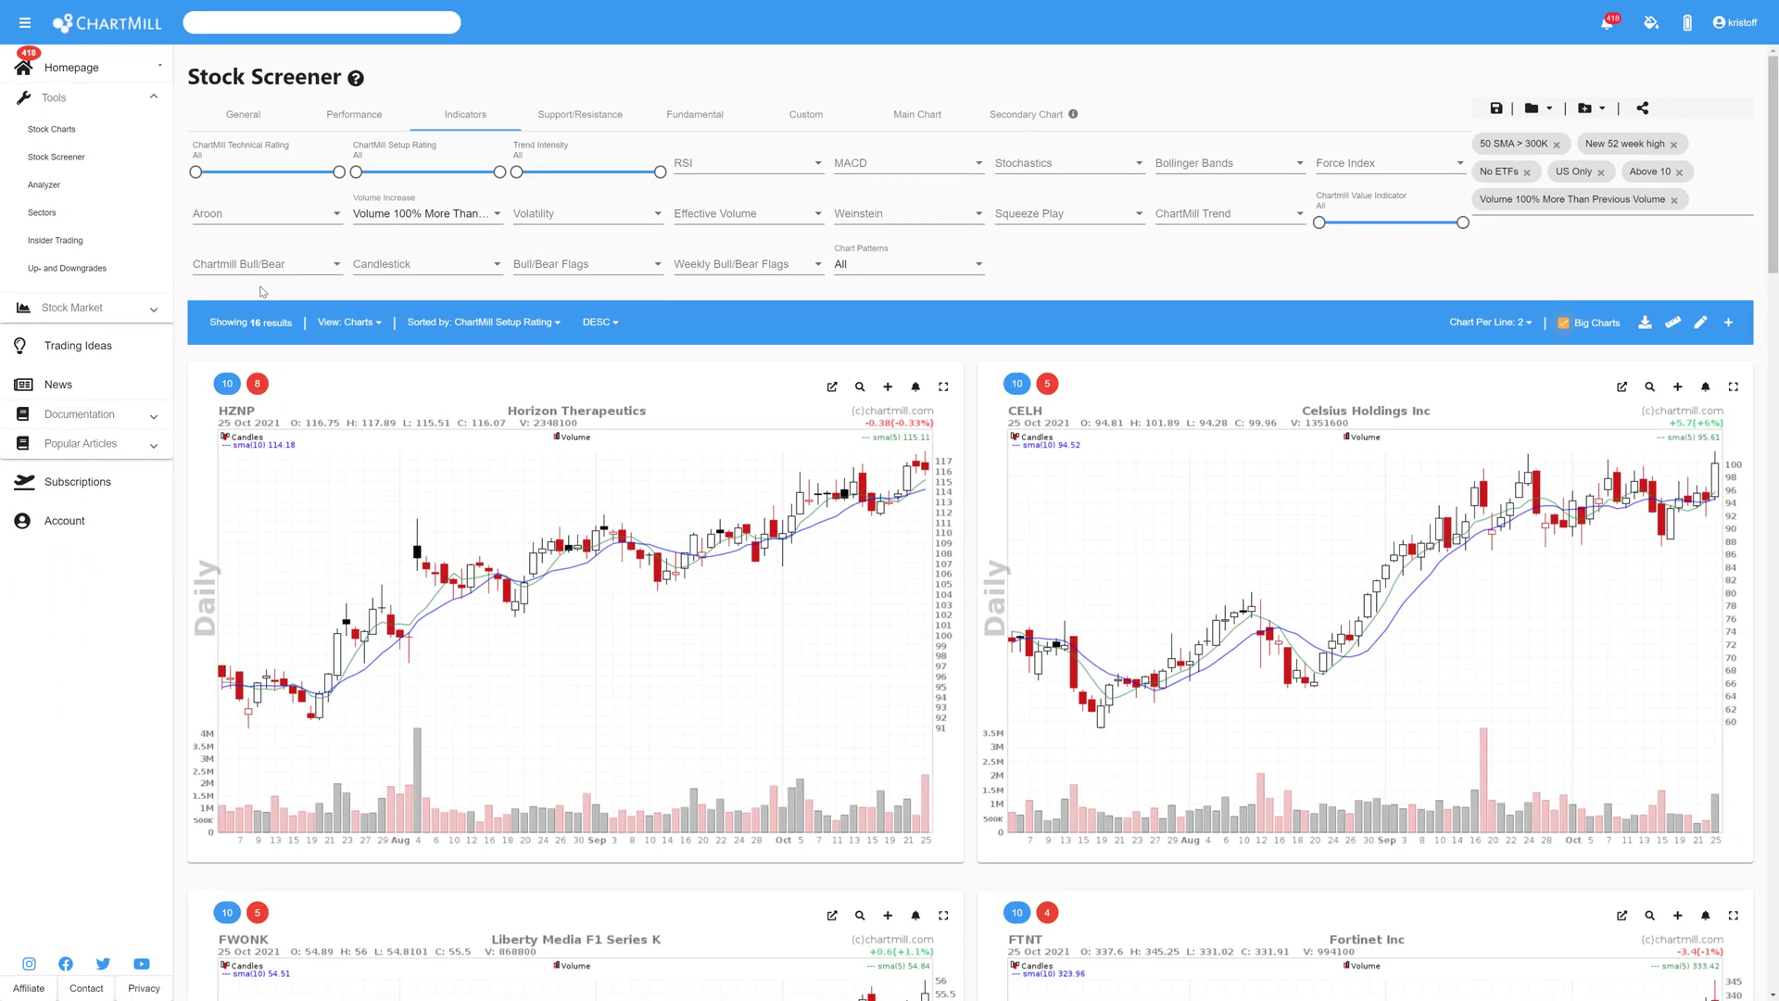
Scroll through the 16 result charts and settle on the Vermilion Energy (VET) chart.
{"action": "scroll", "coordinate": [965, 391], "scroll_direction": "down", "scroll_amount": 3}
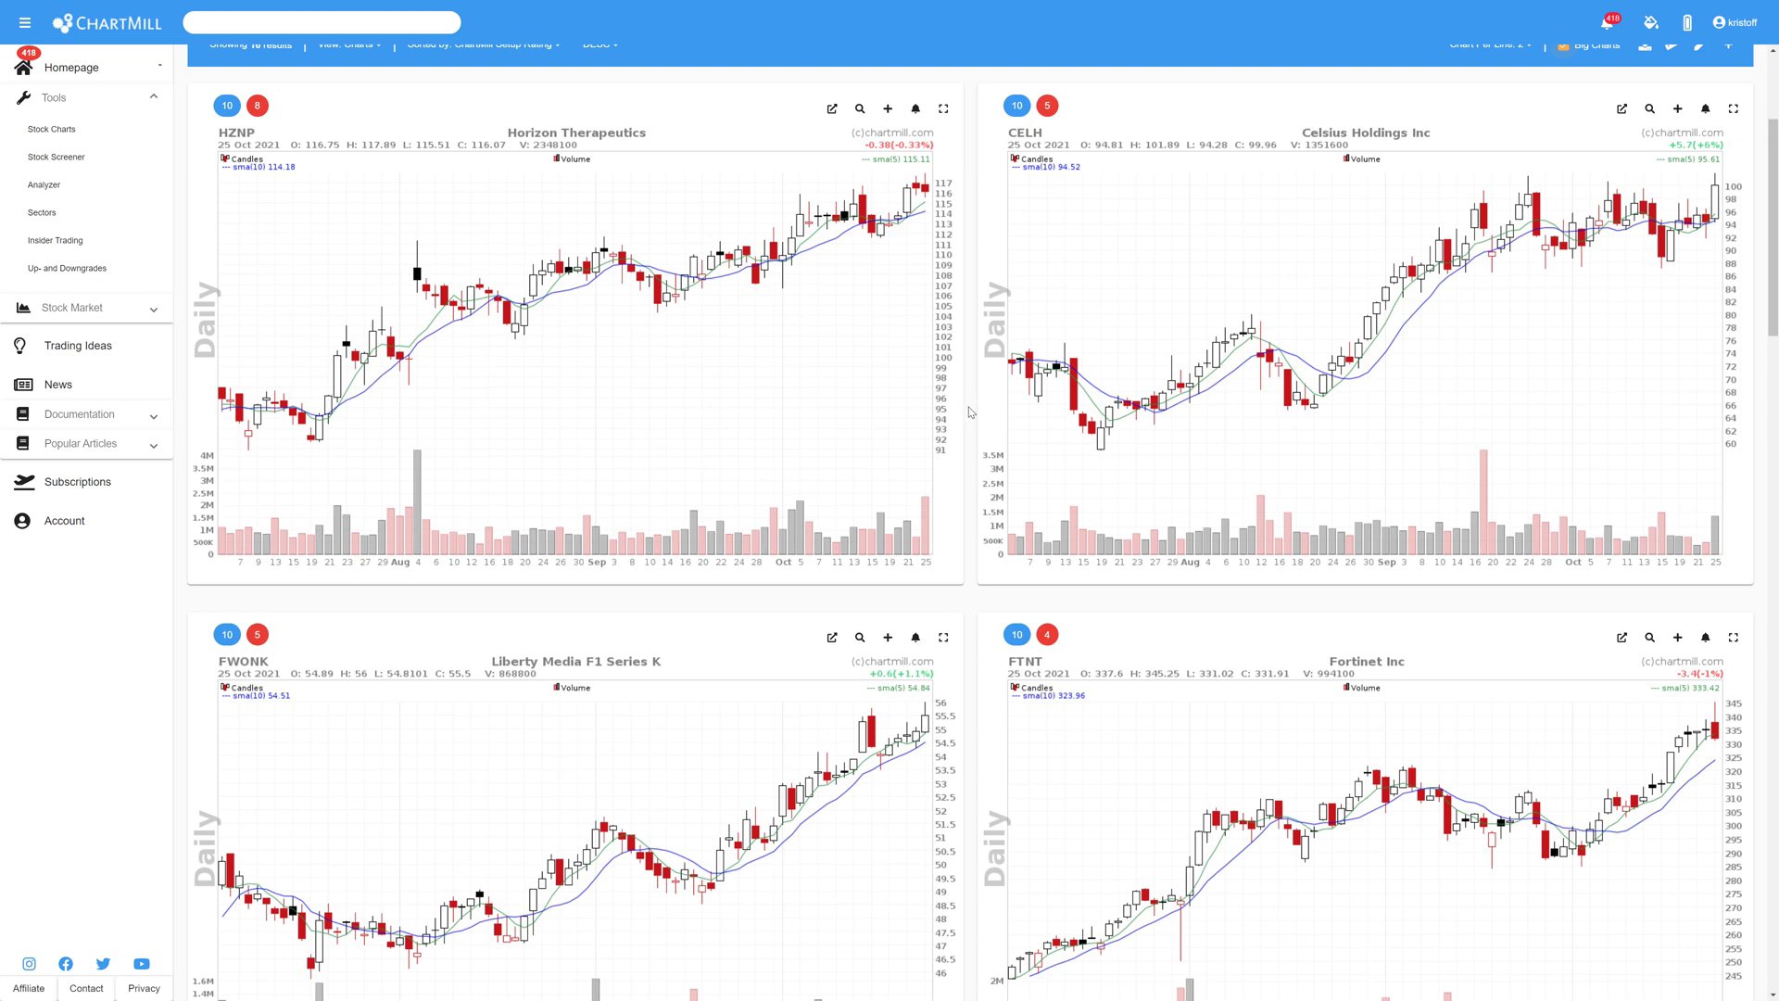
{"action": "scroll", "coordinate": [970, 412], "scroll_direction": "down", "scroll_amount": 5}
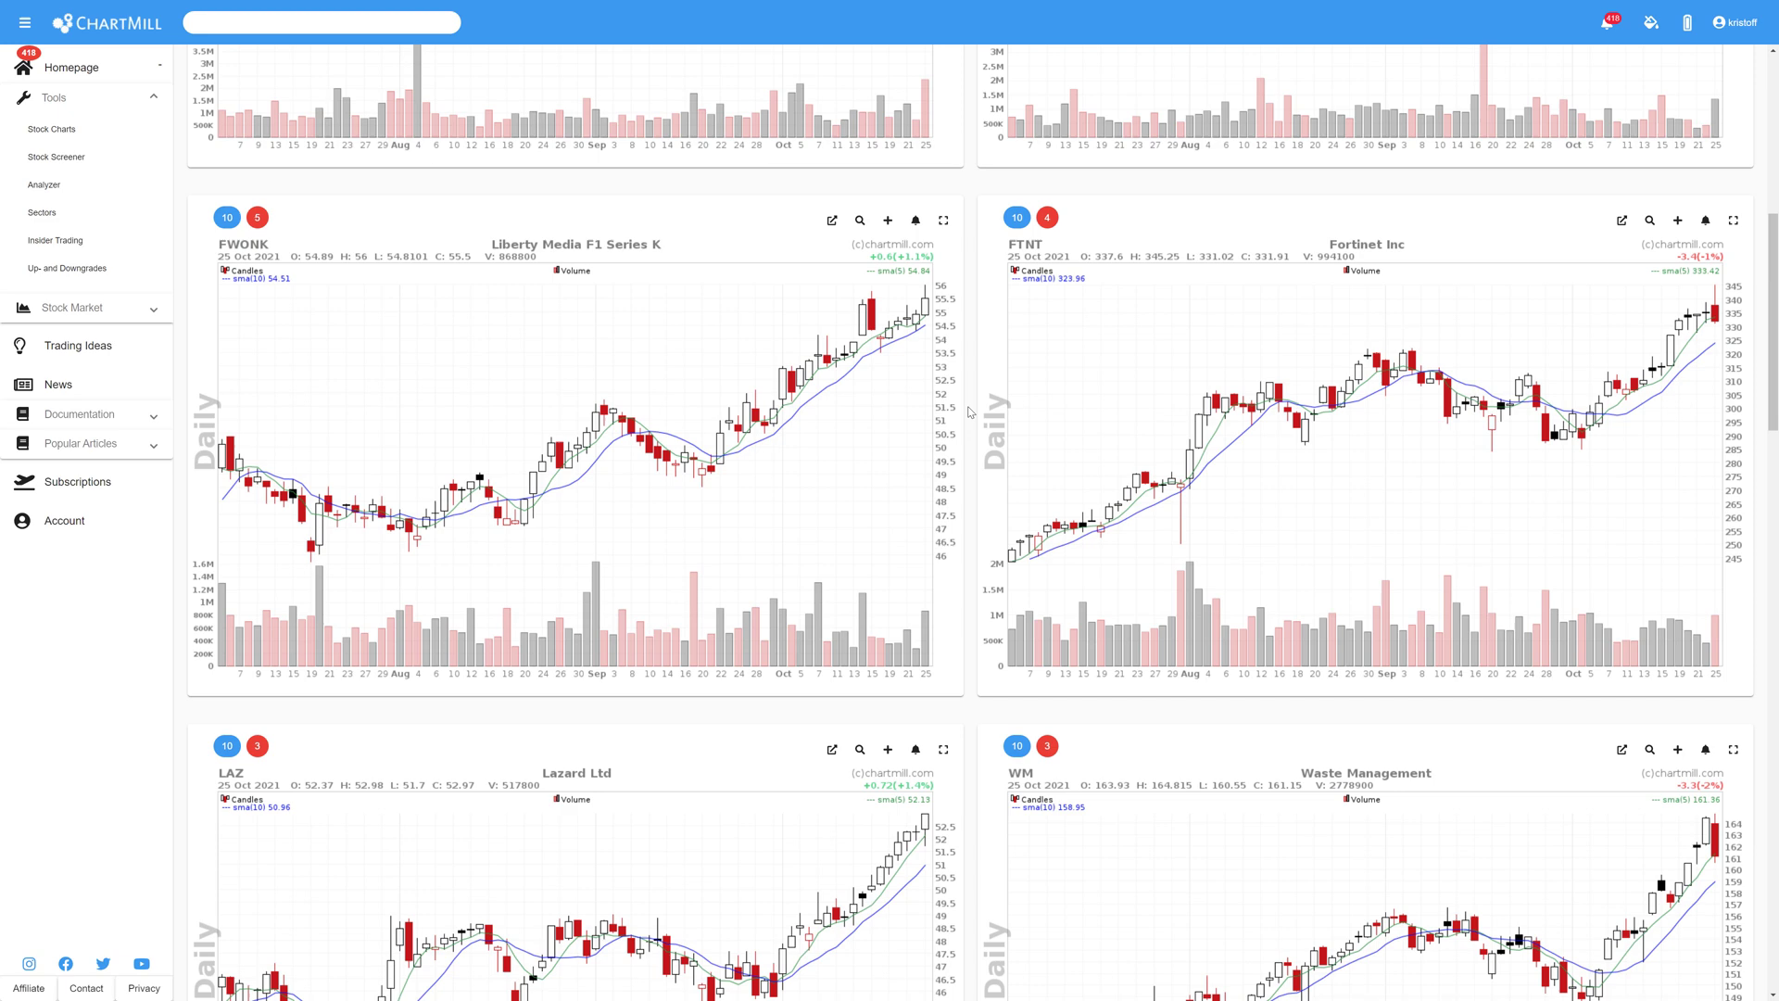
{"action": "scroll", "coordinate": [970, 412], "scroll_direction": "up", "scroll_amount": 5}
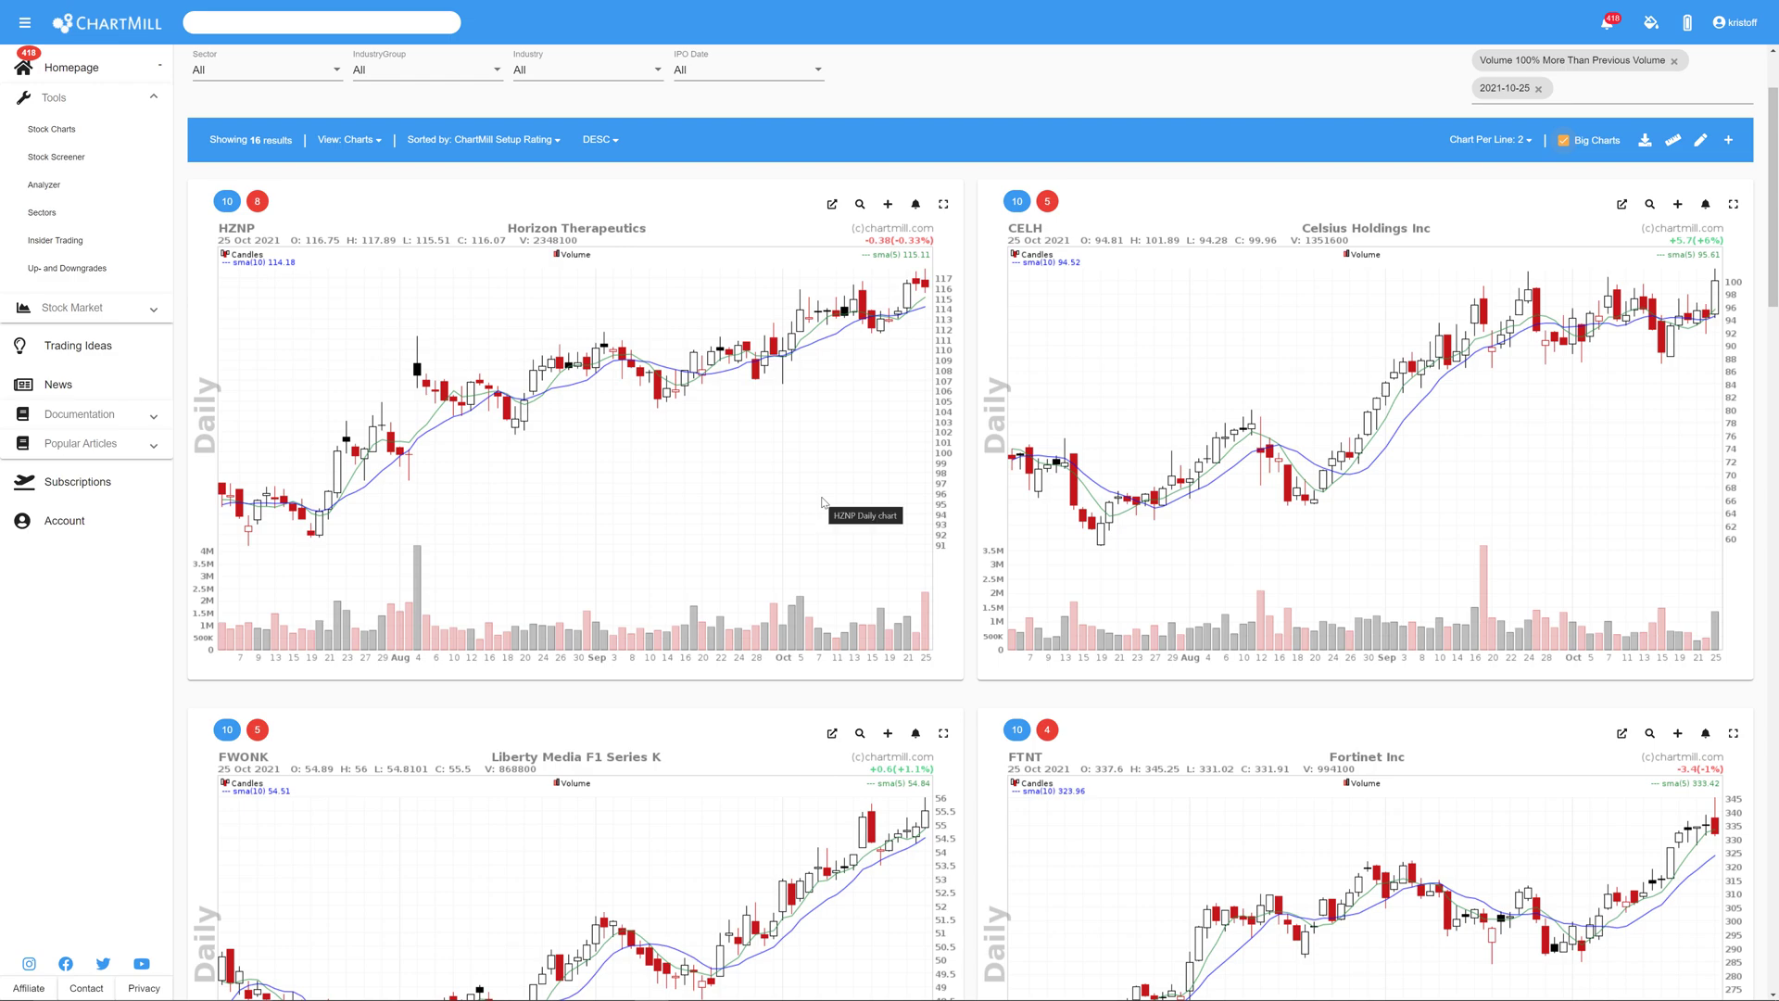
{"action": "scroll", "coordinate": [822, 501], "scroll_direction": "down", "scroll_amount": 5}
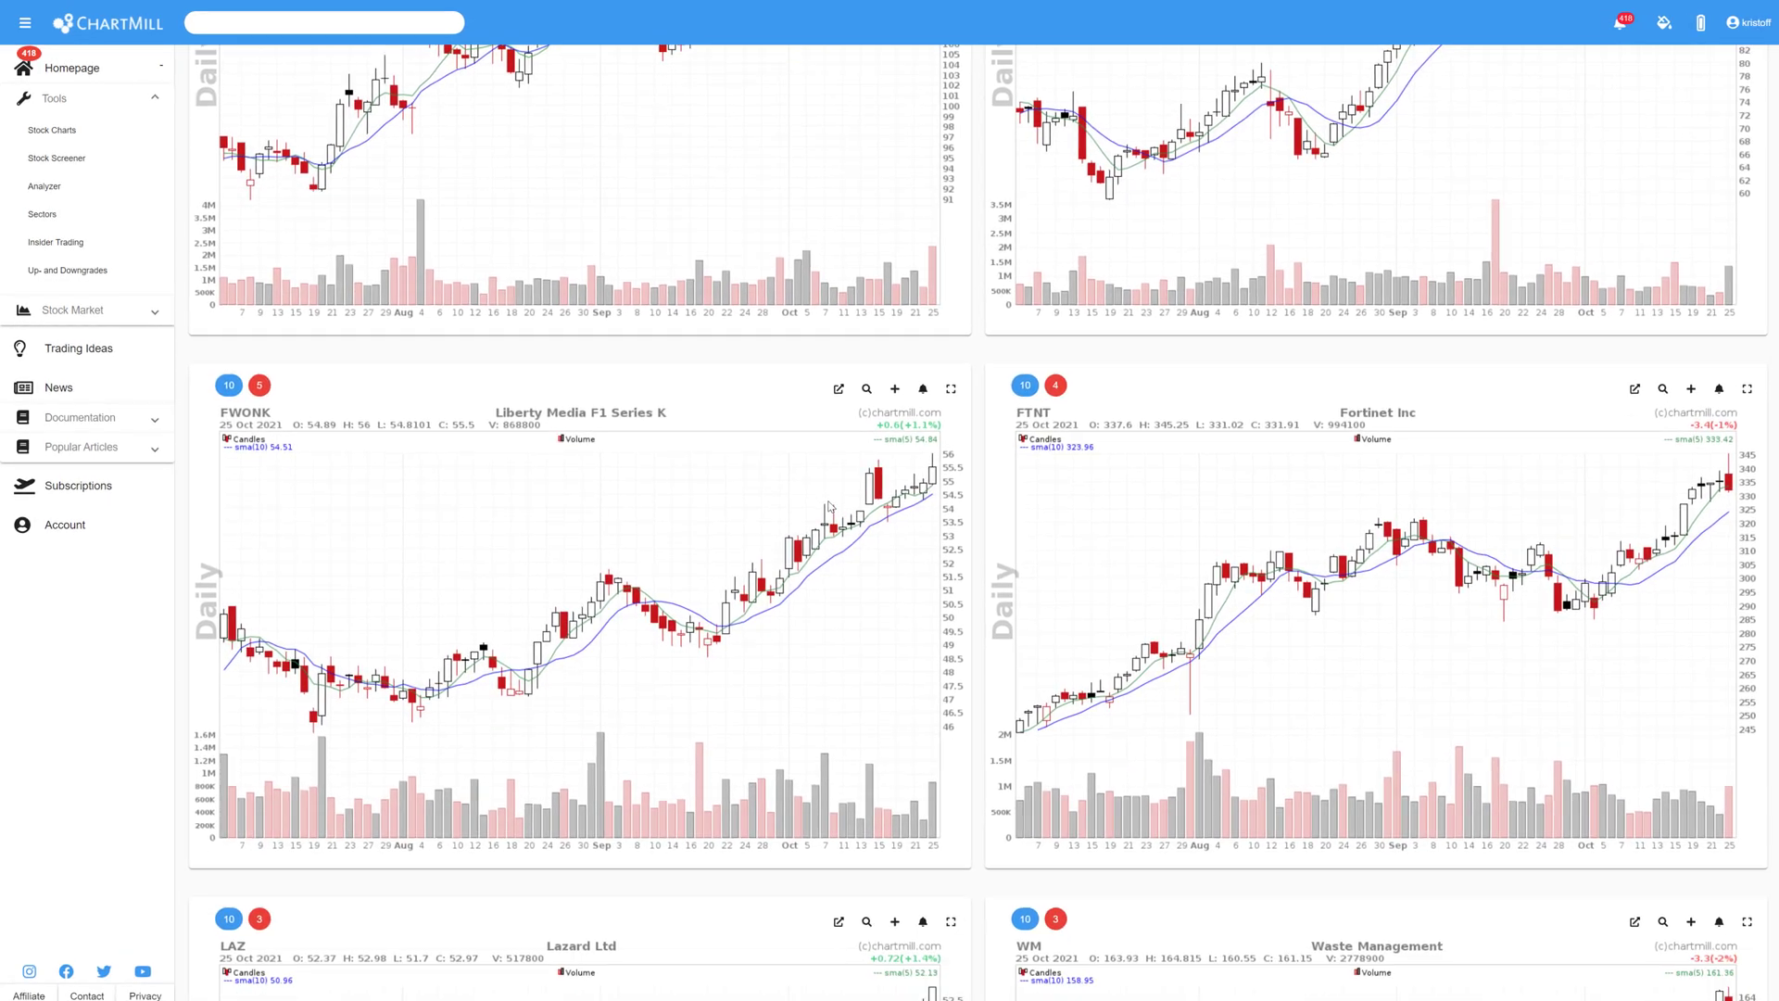
{"action": "scroll", "coordinate": [854, 520], "scroll_direction": "down", "scroll_amount": 5}
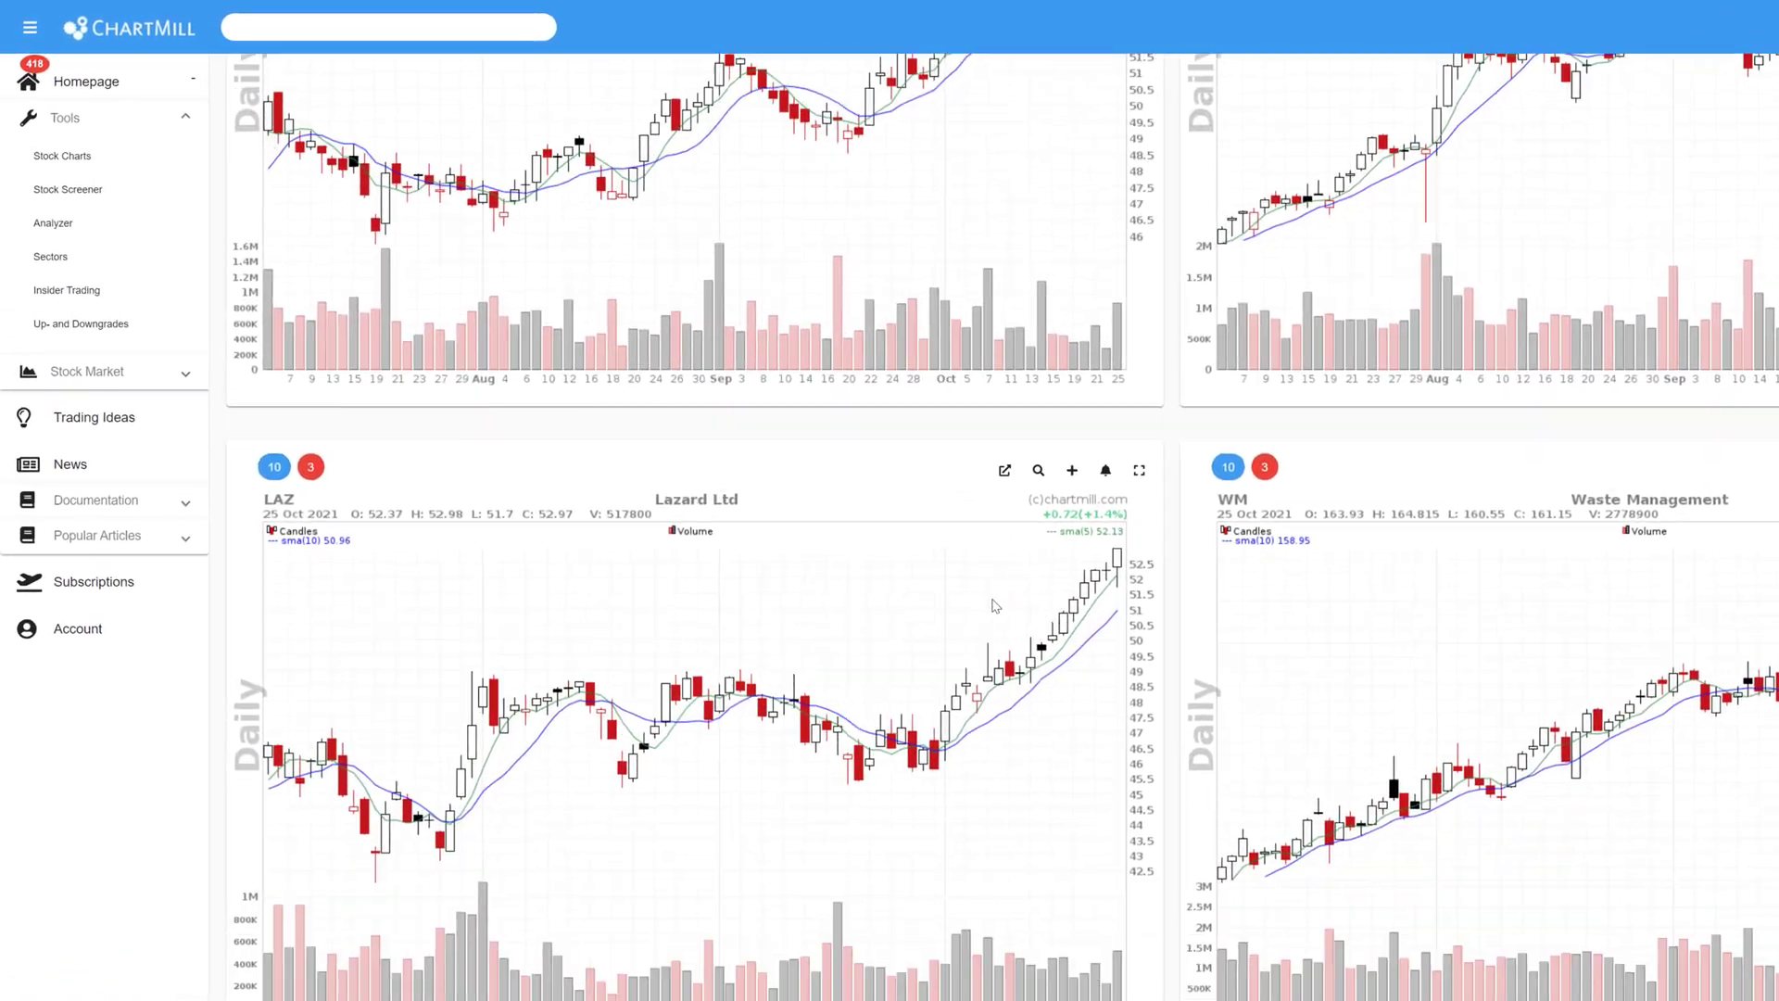
{"action": "scroll", "coordinate": [1019, 622], "scroll_direction": "down", "scroll_amount": 5}
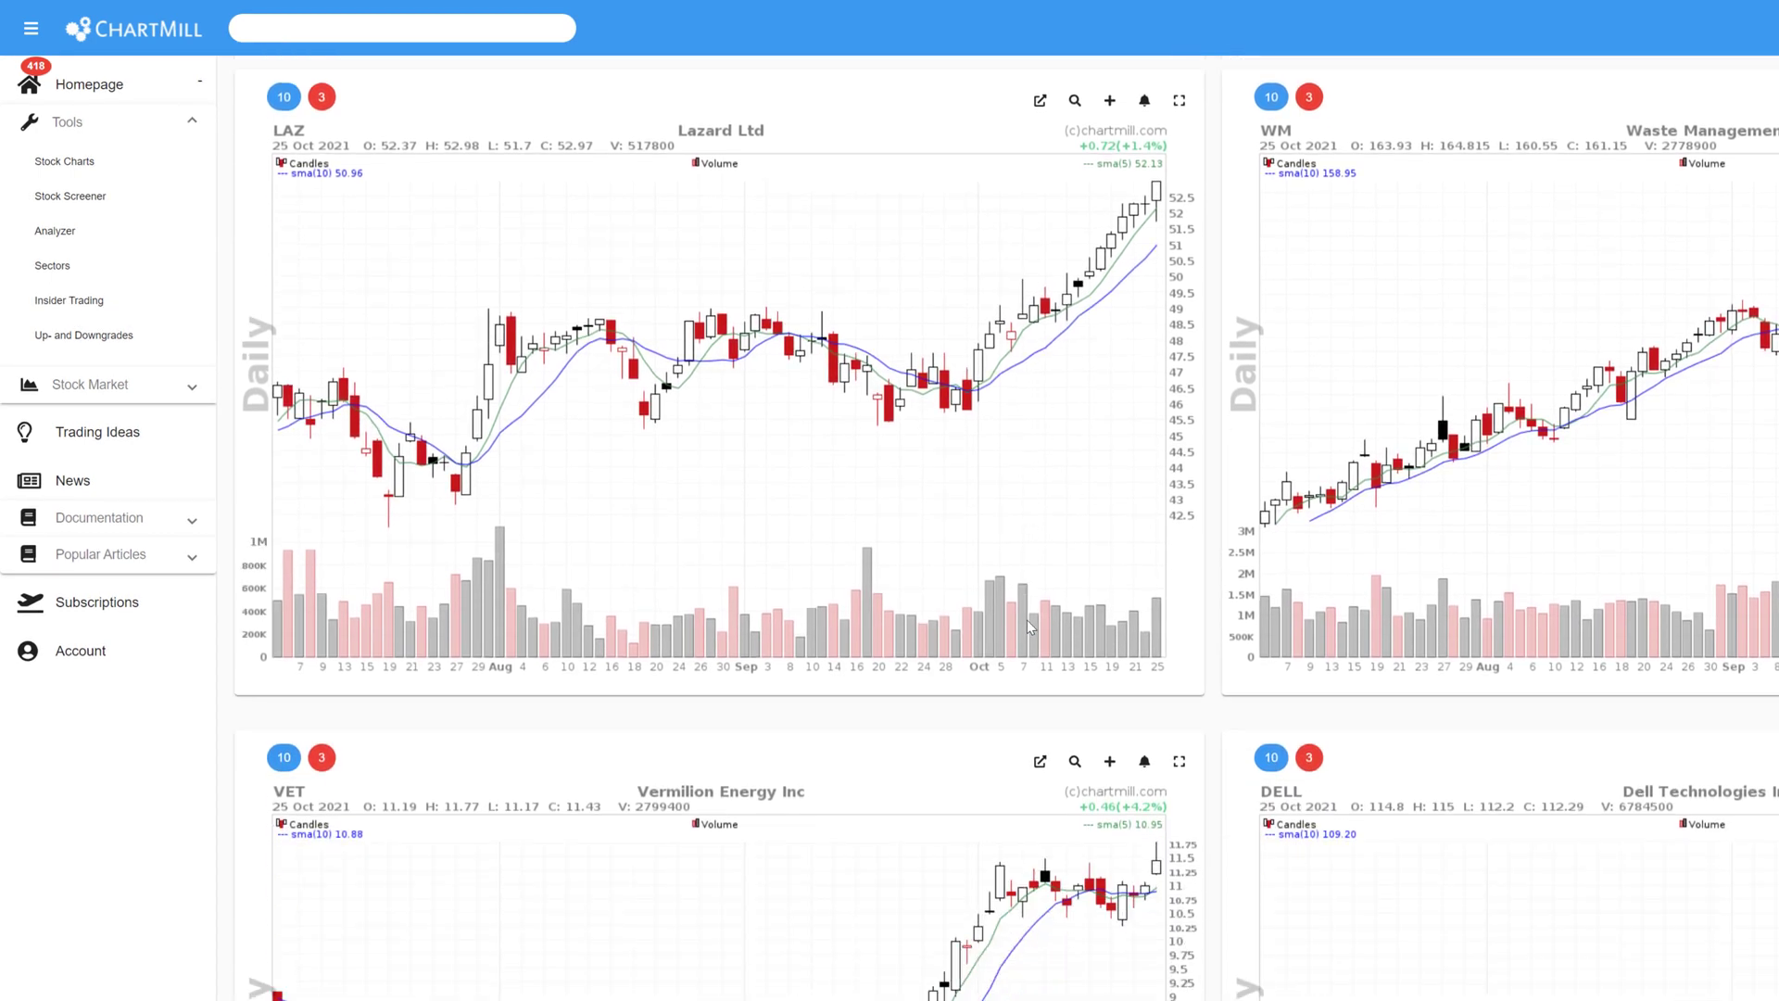
{"action": "scroll", "coordinate": [1030, 627], "scroll_direction": "down", "scroll_amount": 3}
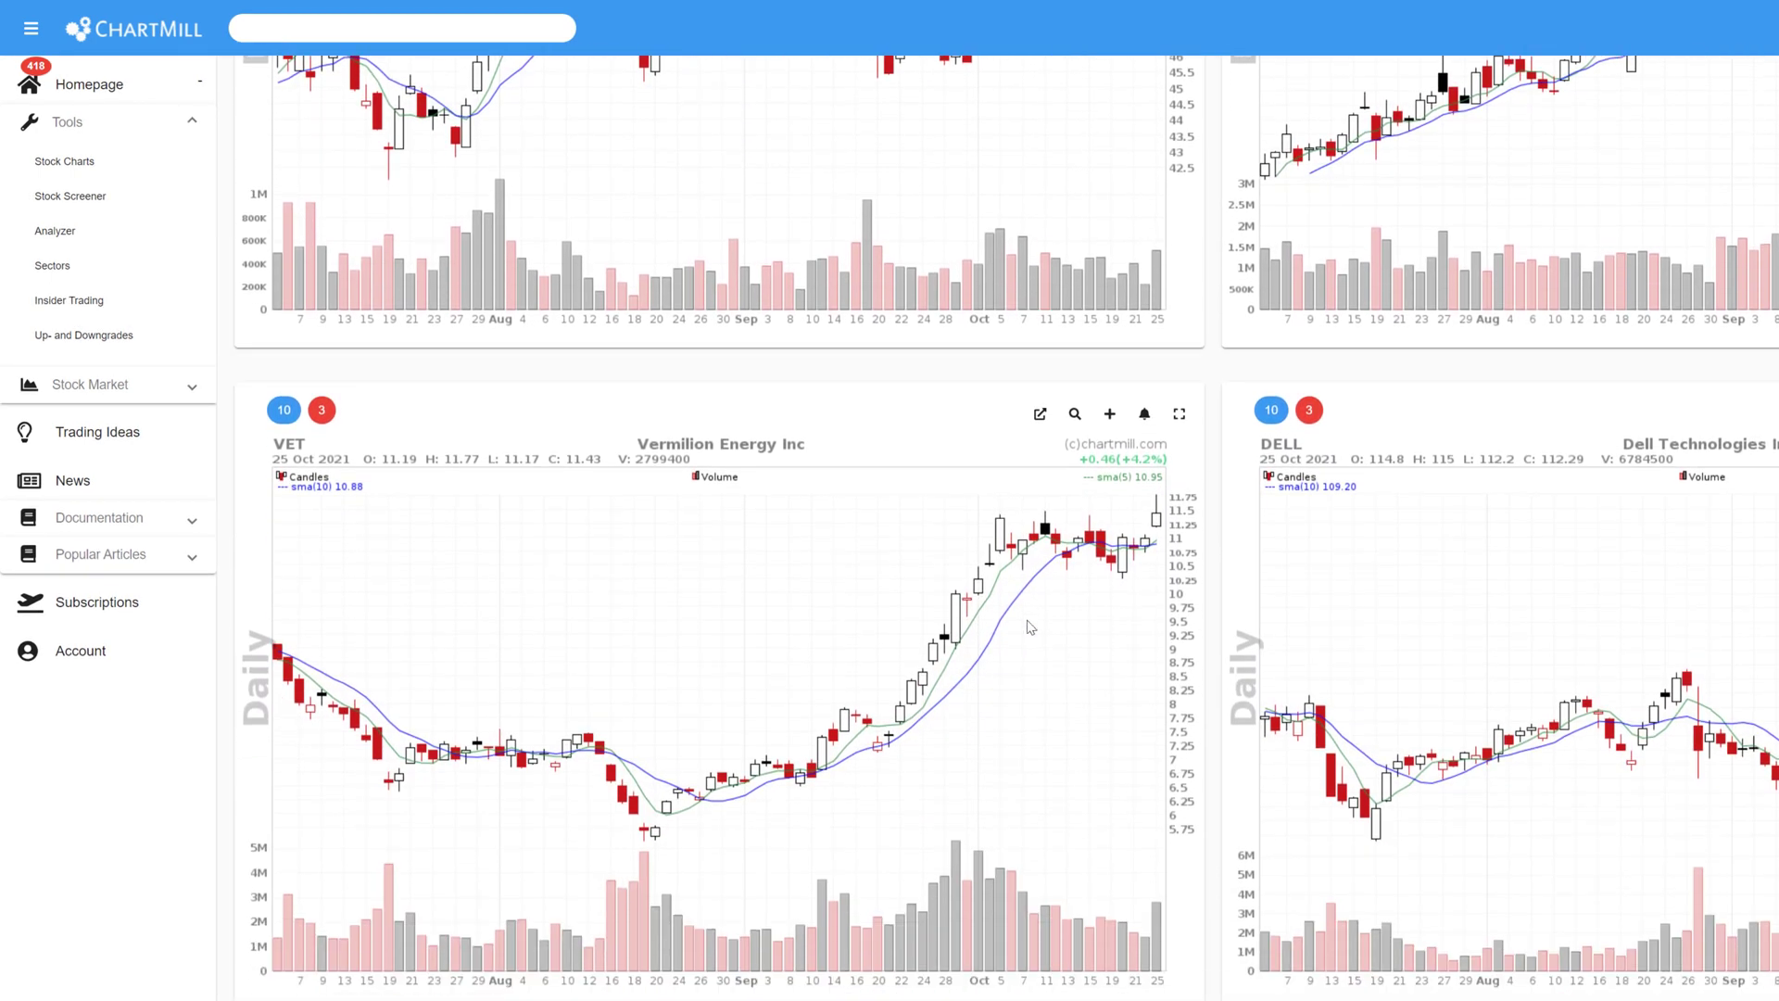
{"action": "scroll", "coordinate": [1028, 626], "scroll_direction": "down", "scroll_amount": 2}
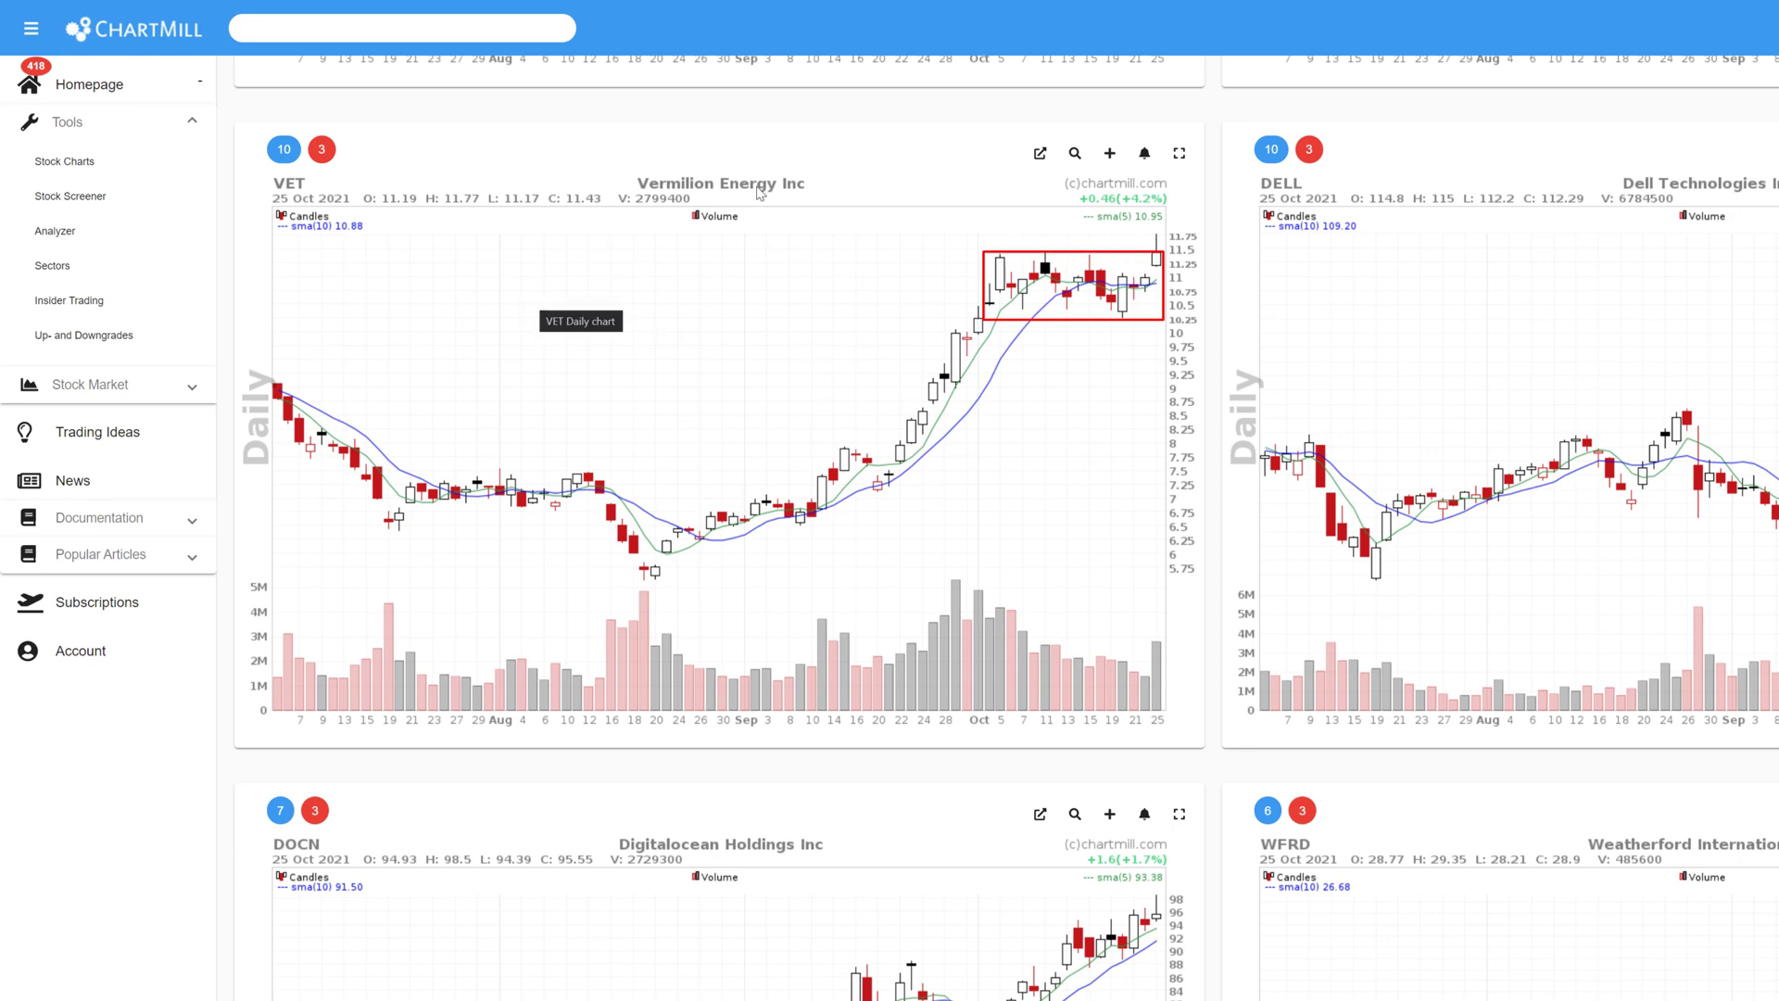
{"action": "left_click_drag", "start_coordinate": [757, 698], "coordinate": [721, 315]}
{"action": "scroll", "coordinate": [1037, 669], "scroll_direction": "down", "scroll_amount": 12}
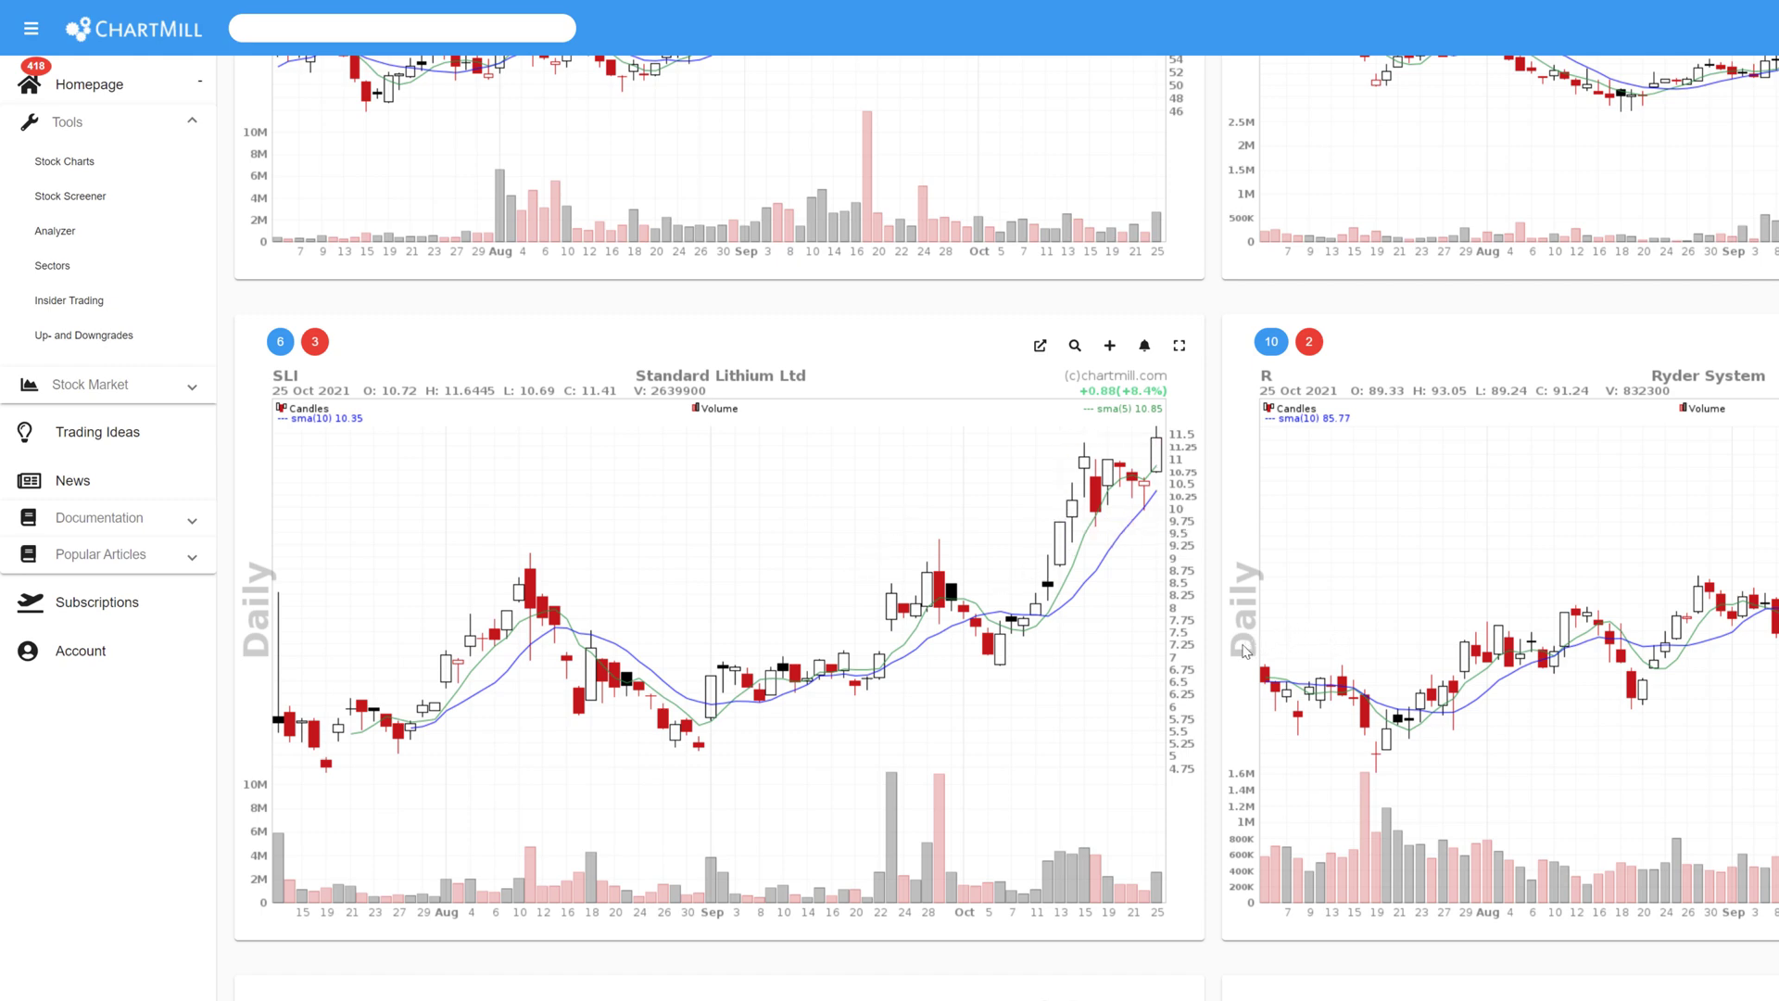
{"action": "scroll", "coordinate": [1345, 649], "scroll_direction": "up", "scroll_amount": 12}
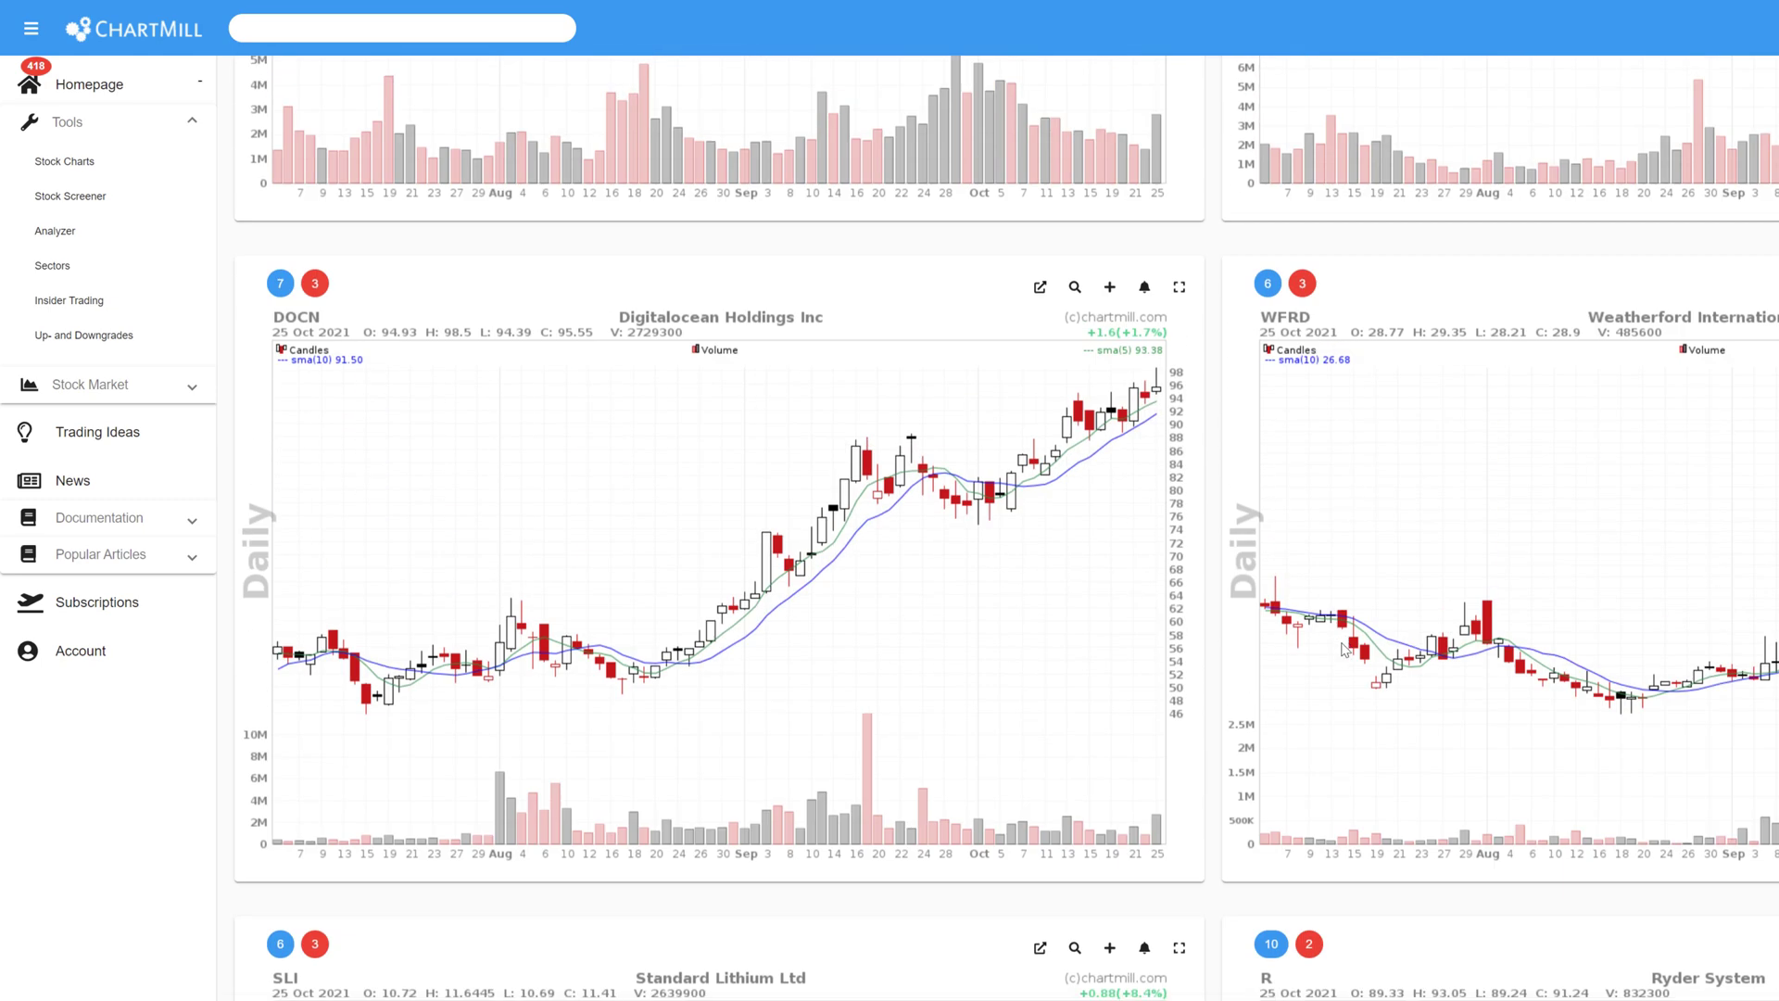
{"action": "scroll", "coordinate": [1345, 649], "scroll_direction": "up", "scroll_amount": 1}
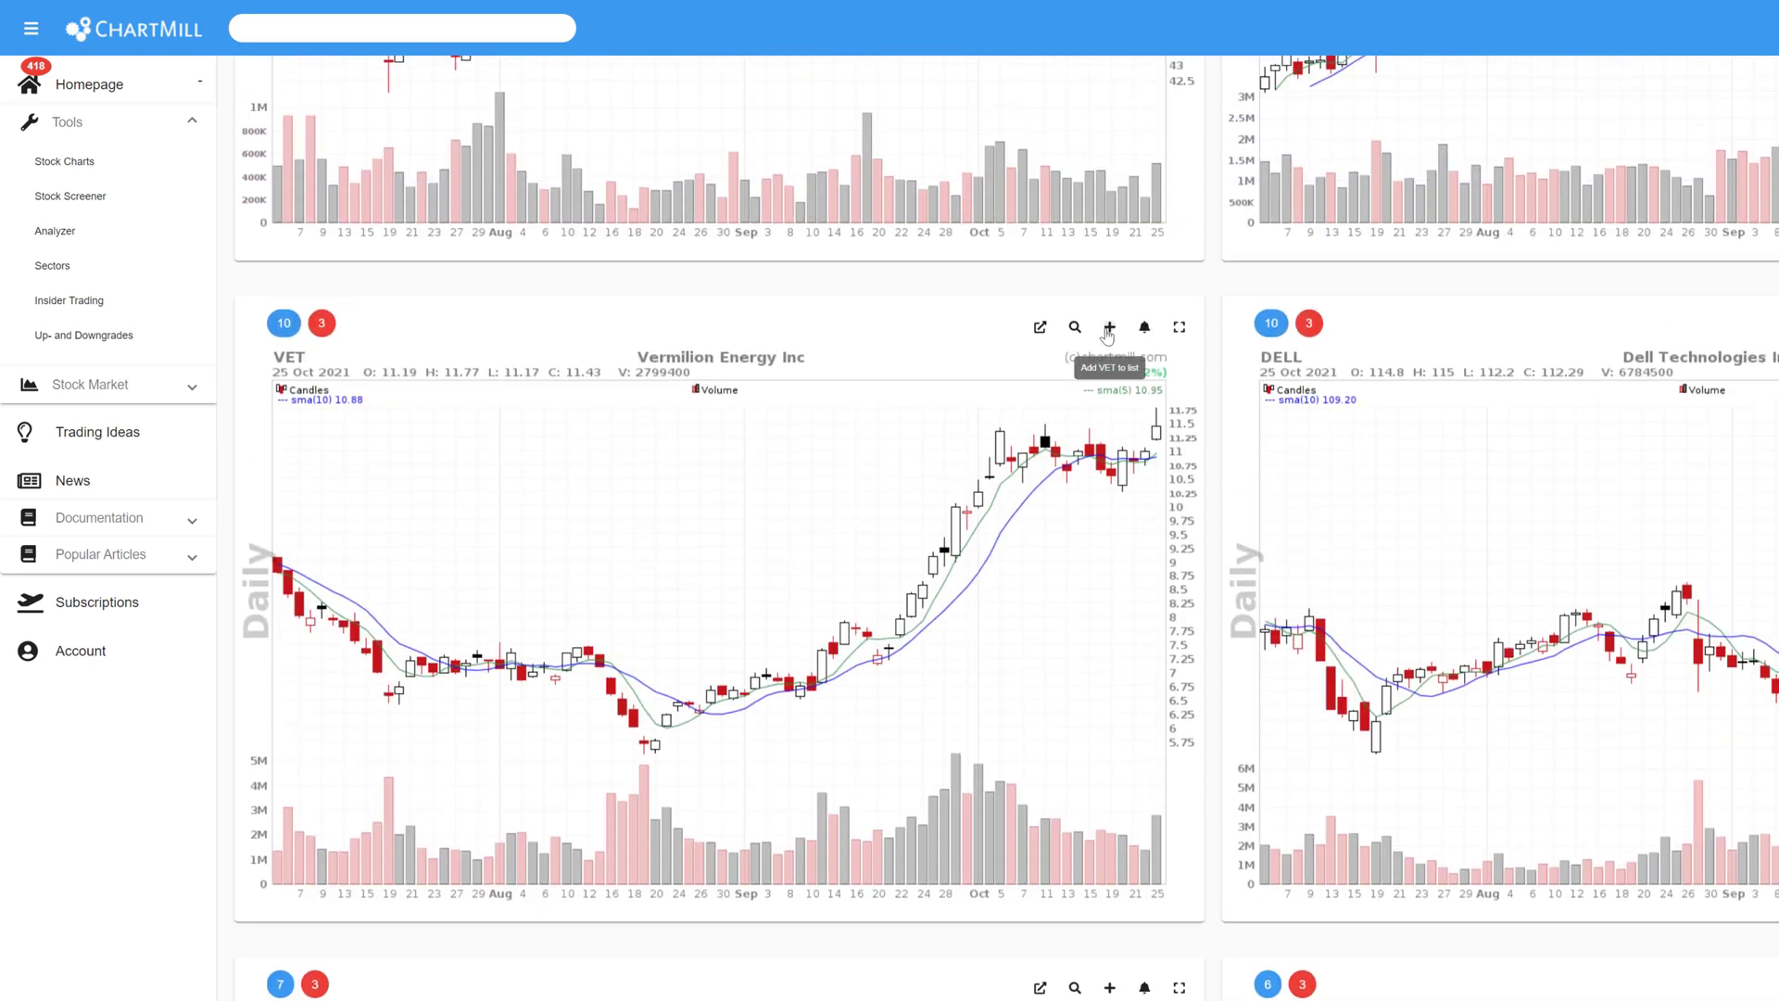
Check VET's watchlists without changes, then add Standard Lithium (SLI) to SWINGTRADING PRE SETUPS.
{"action": "left_click", "coordinate": [1109, 326]}
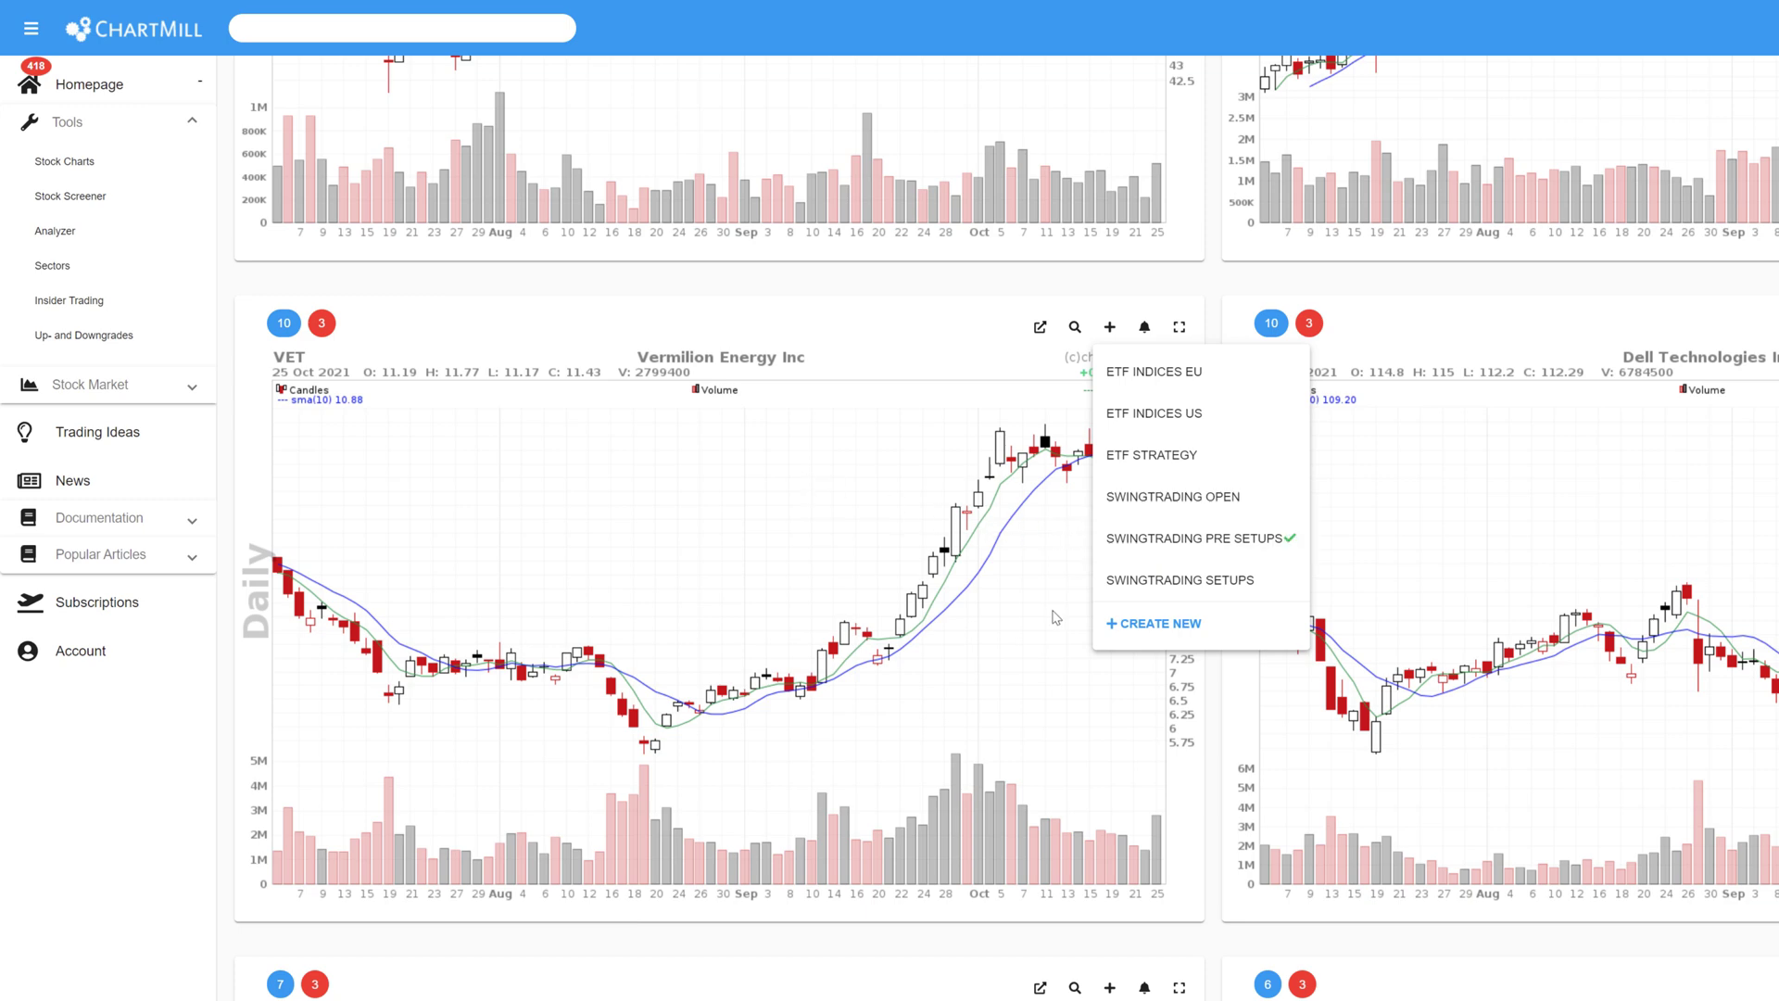
{"action": "left_click", "coordinate": [976, 681]}
{"action": "scroll", "coordinate": [976, 682], "scroll_direction": "down", "scroll_amount": 14}
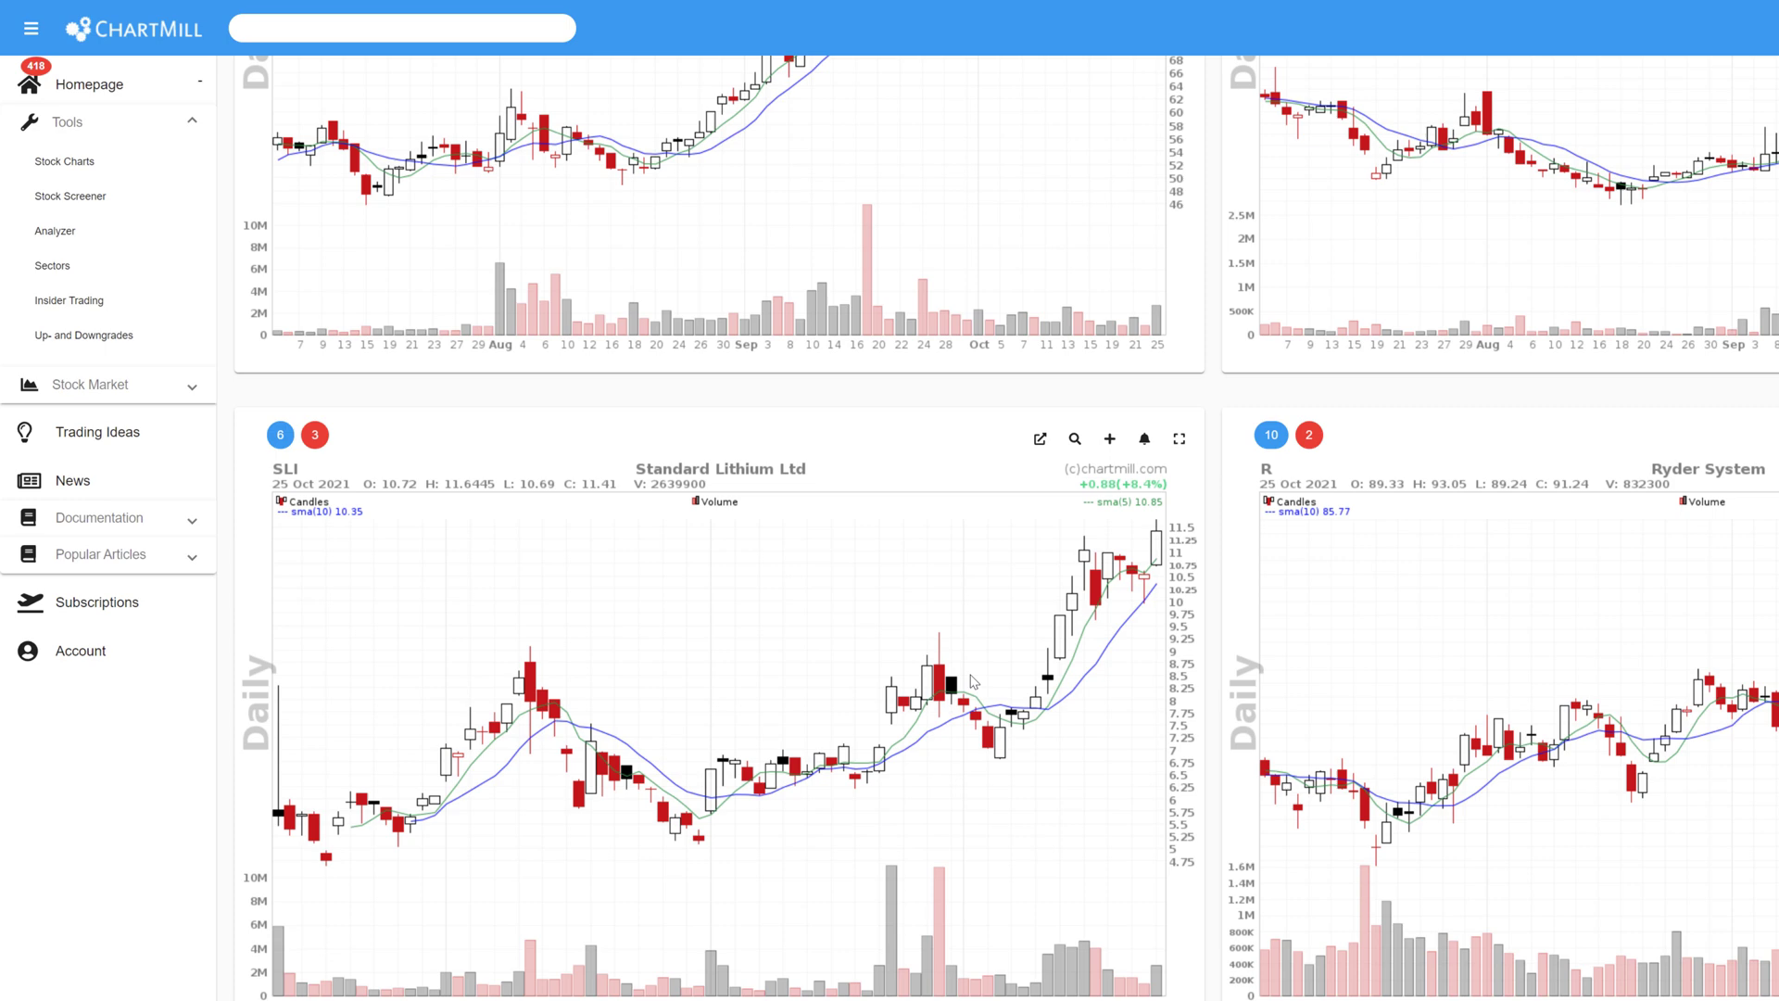
{"action": "left_click", "coordinate": [1110, 345]}
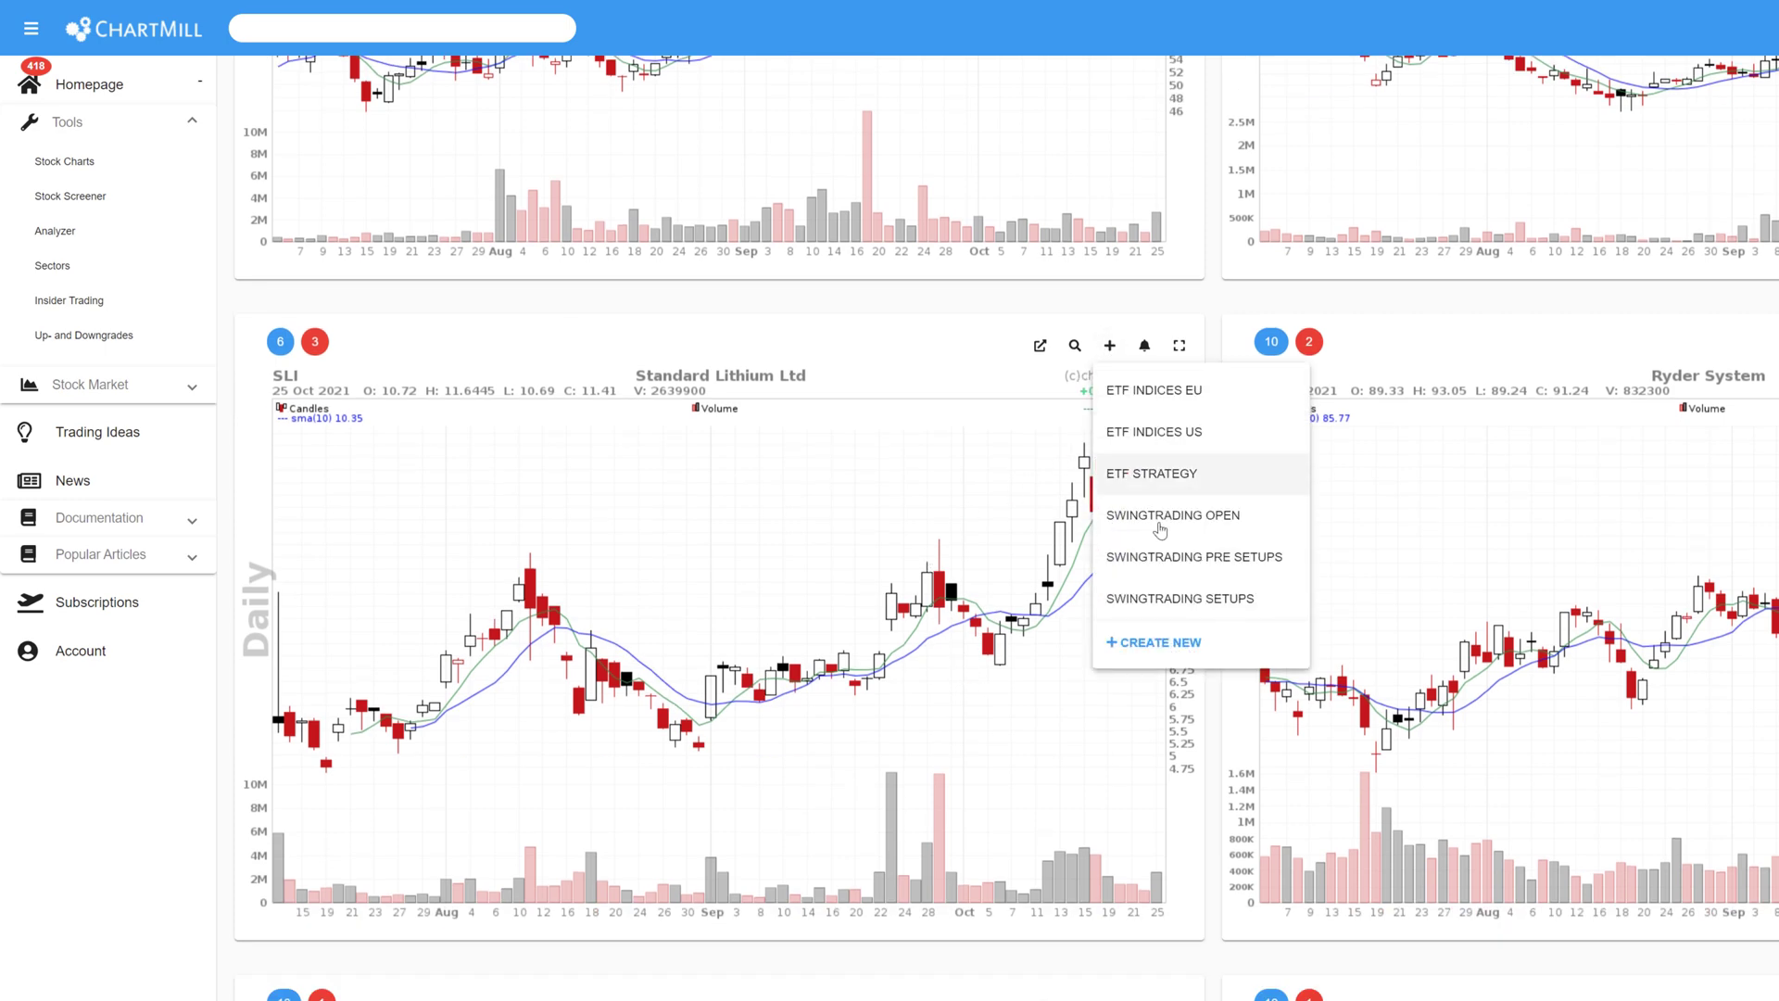
{"action": "left_click", "coordinate": [1169, 559]}
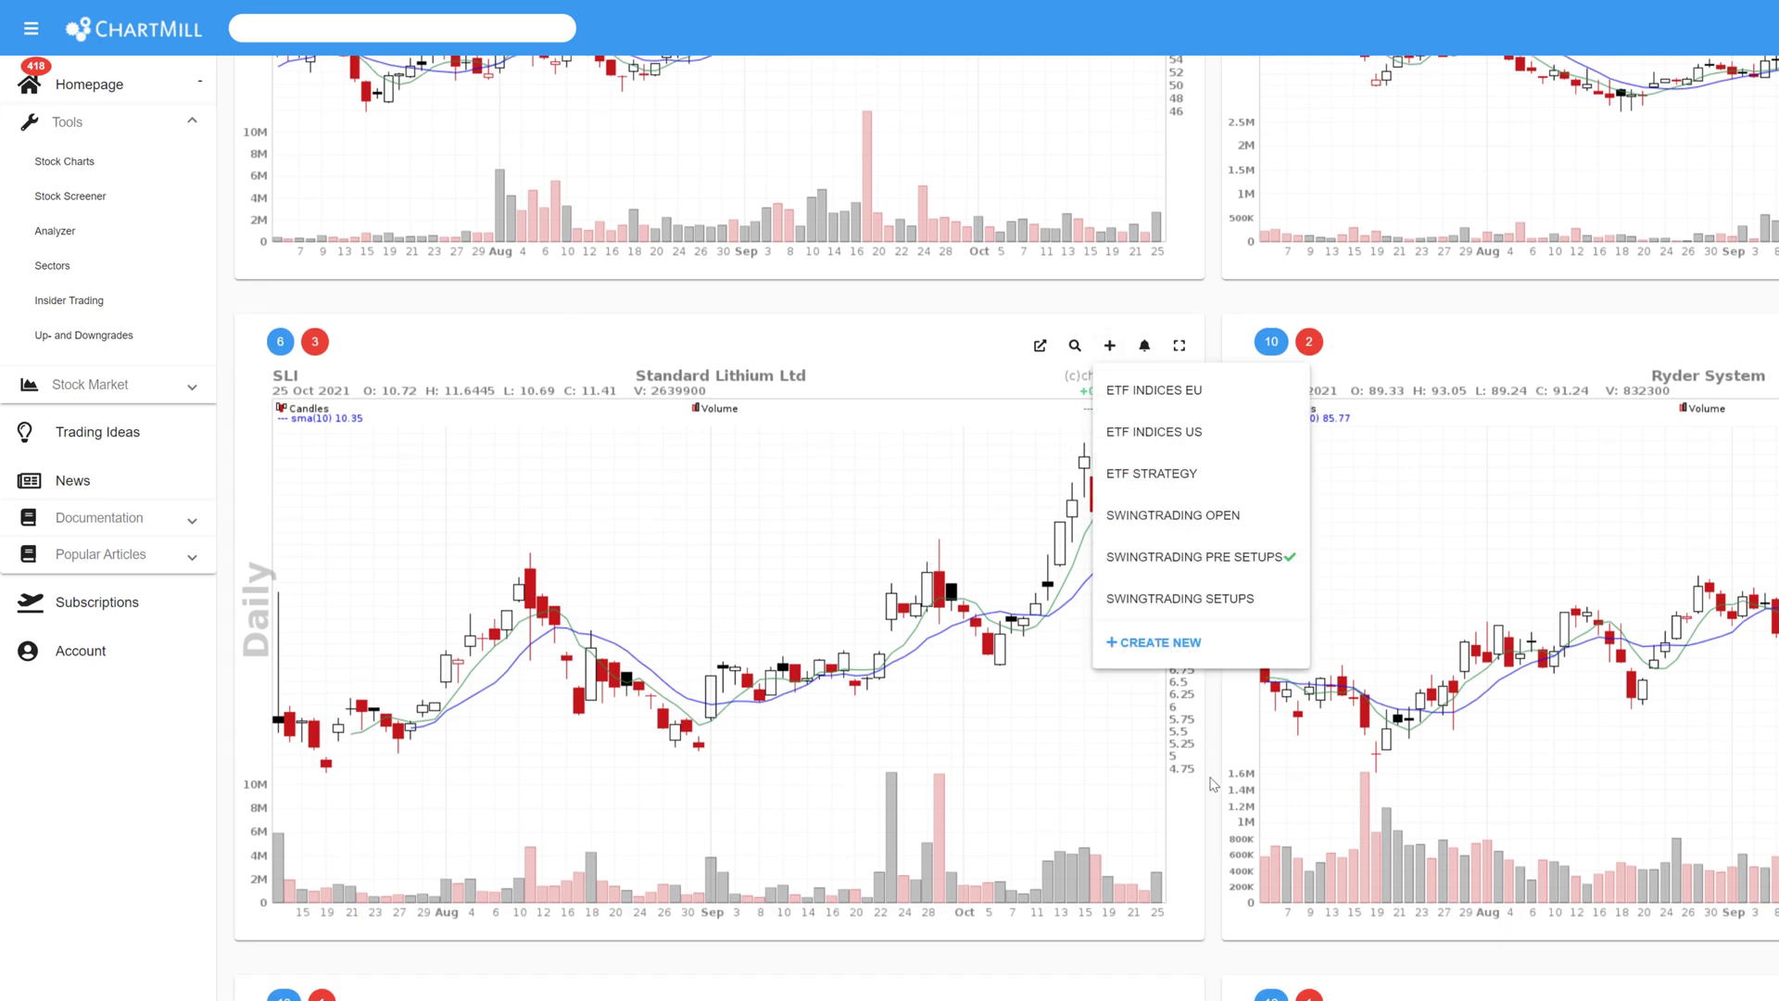
{"action": "left_click", "coordinate": [1216, 783]}
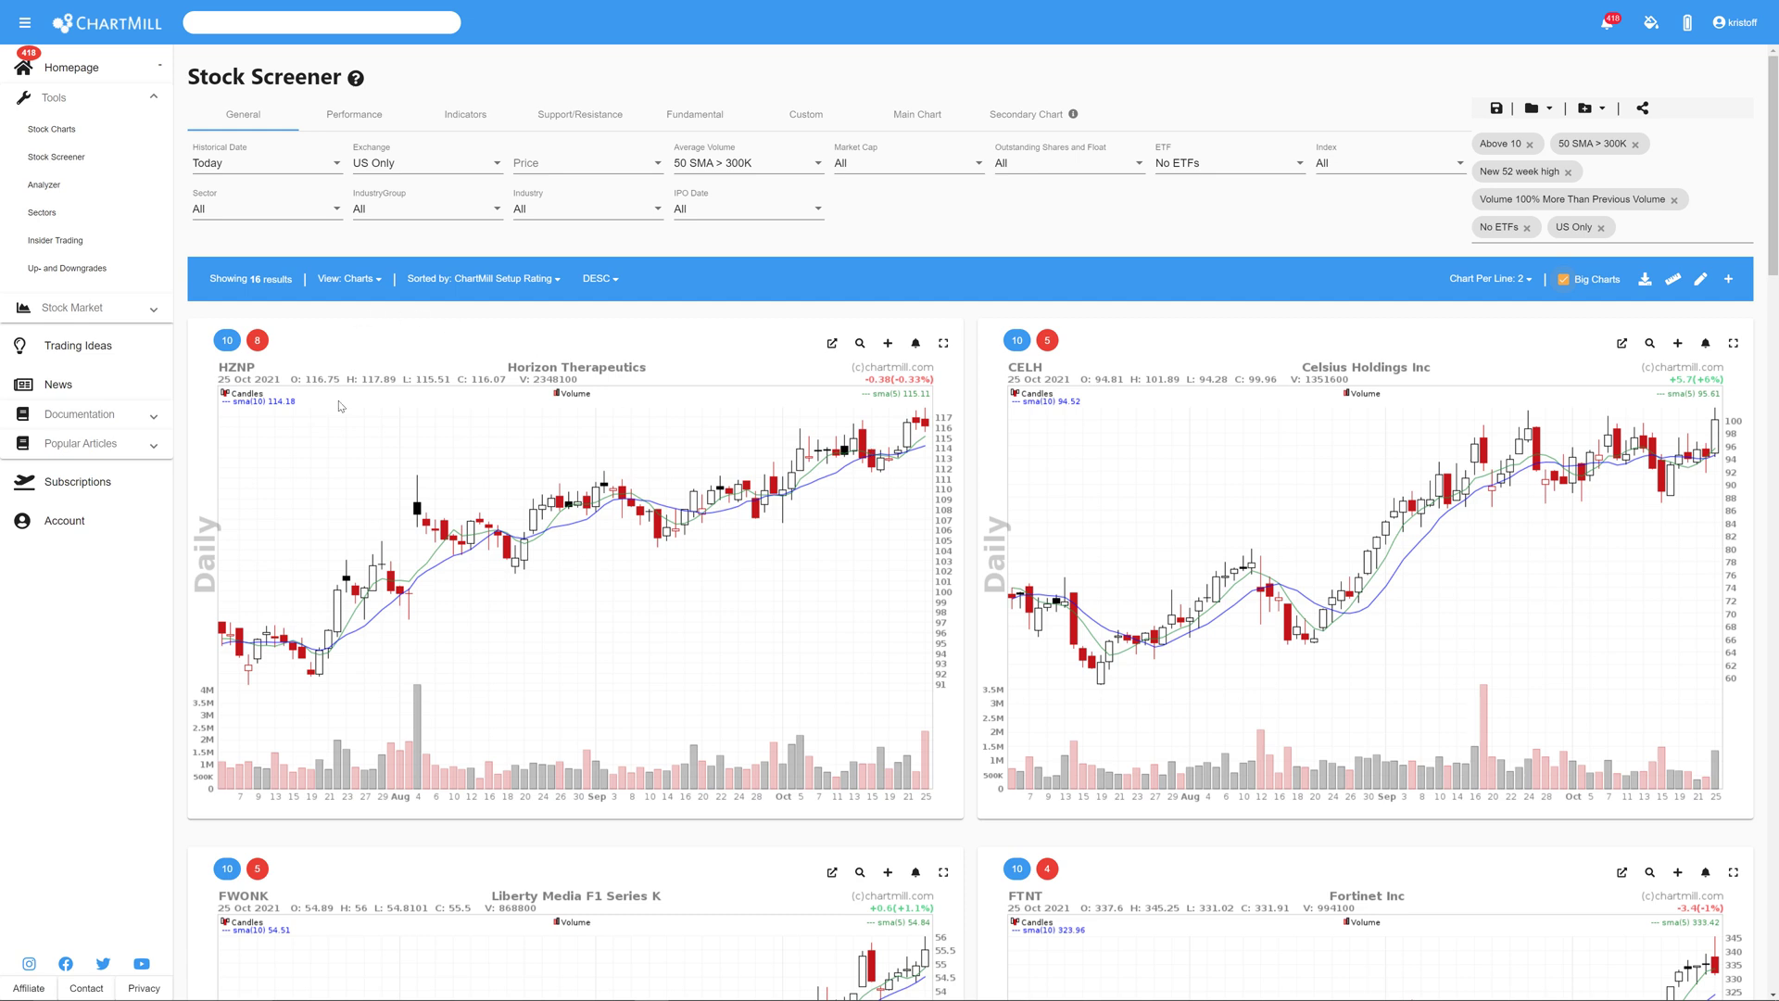
Show the SWINGTRADING PRE SETUPS watchlist in Stock Charts and scroll through its six charts.
{"action": "scroll", "coordinate": [341, 405], "scroll_direction": "down", "scroll_amount": 1}
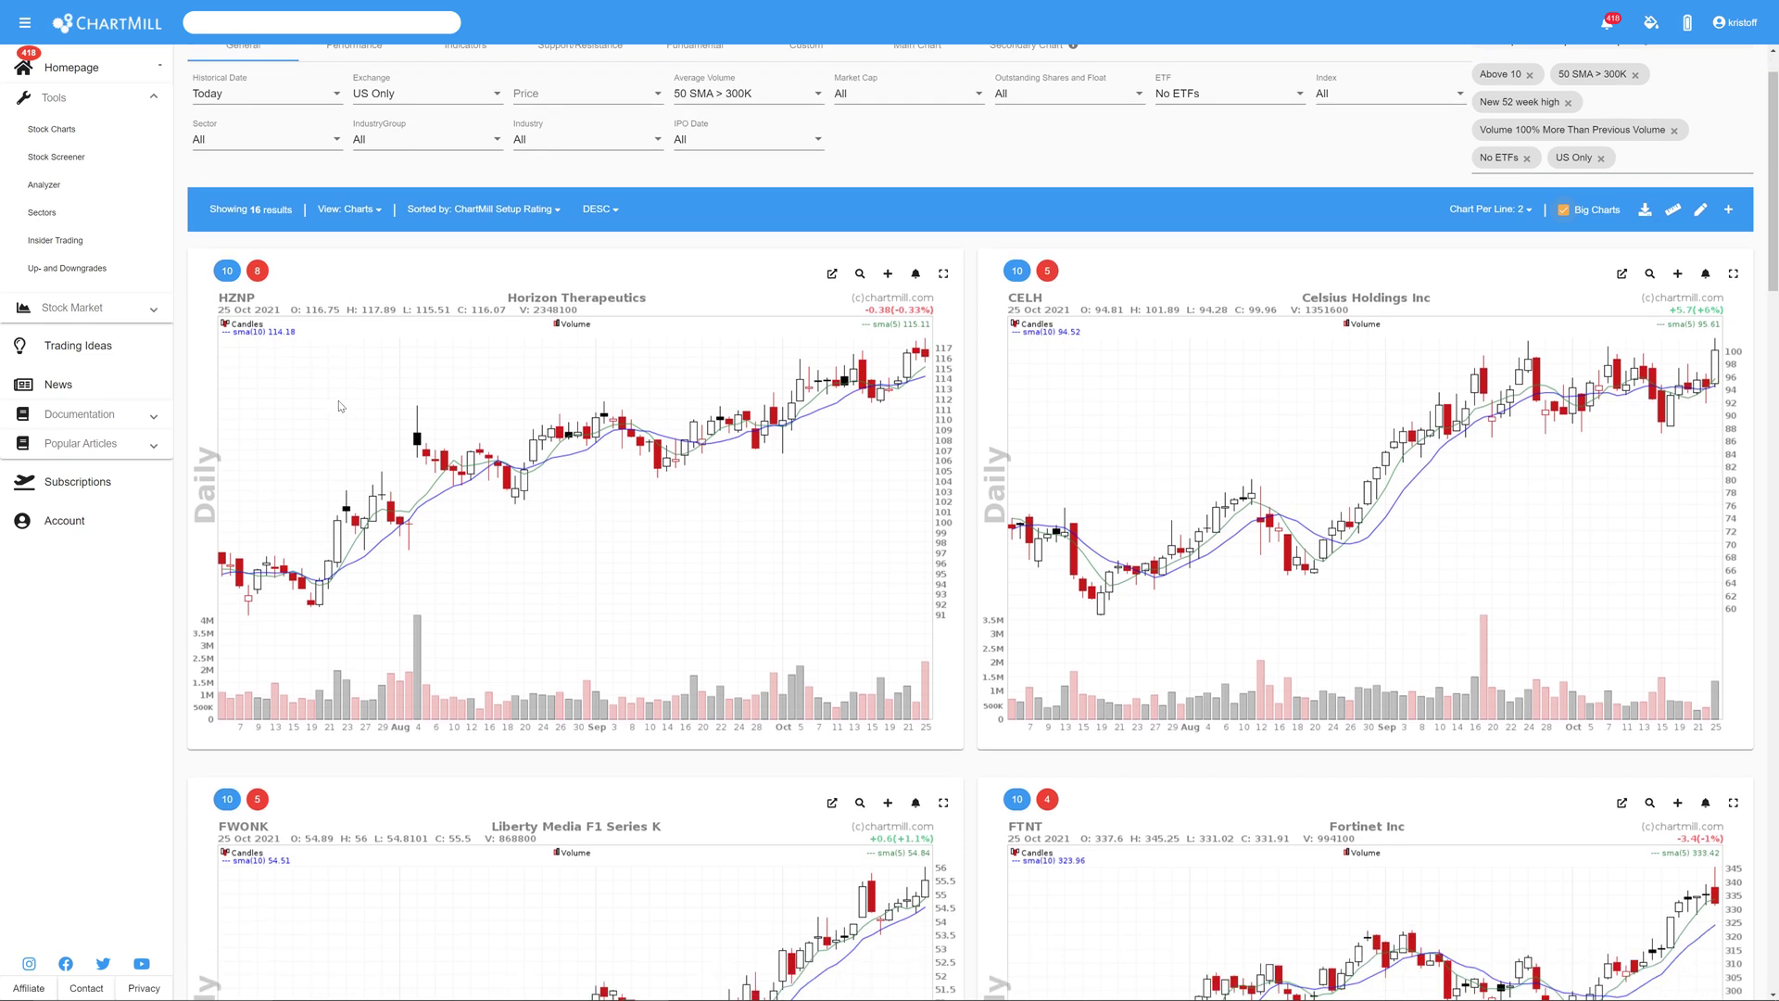
{"action": "scroll", "coordinate": [340, 406], "scroll_direction": "down", "scroll_amount": 1}
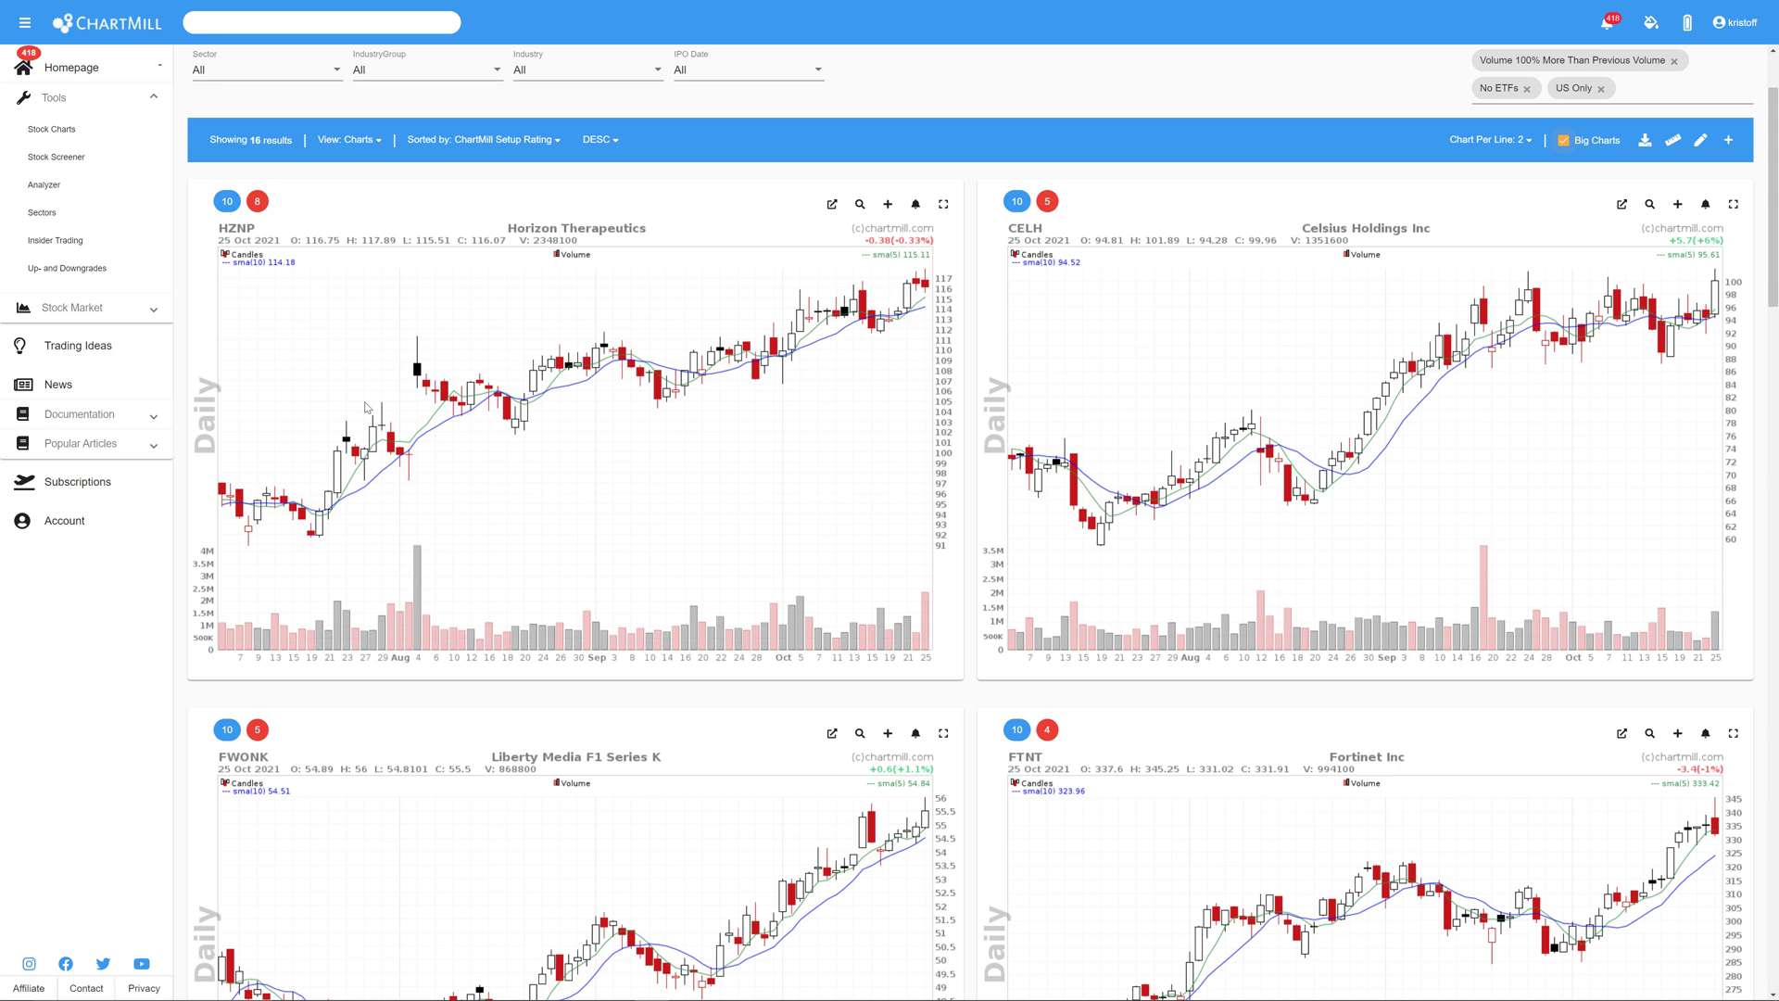
{"action": "left_click", "coordinate": [52, 130]}
{"action": "left_click", "coordinate": [868, 164]}
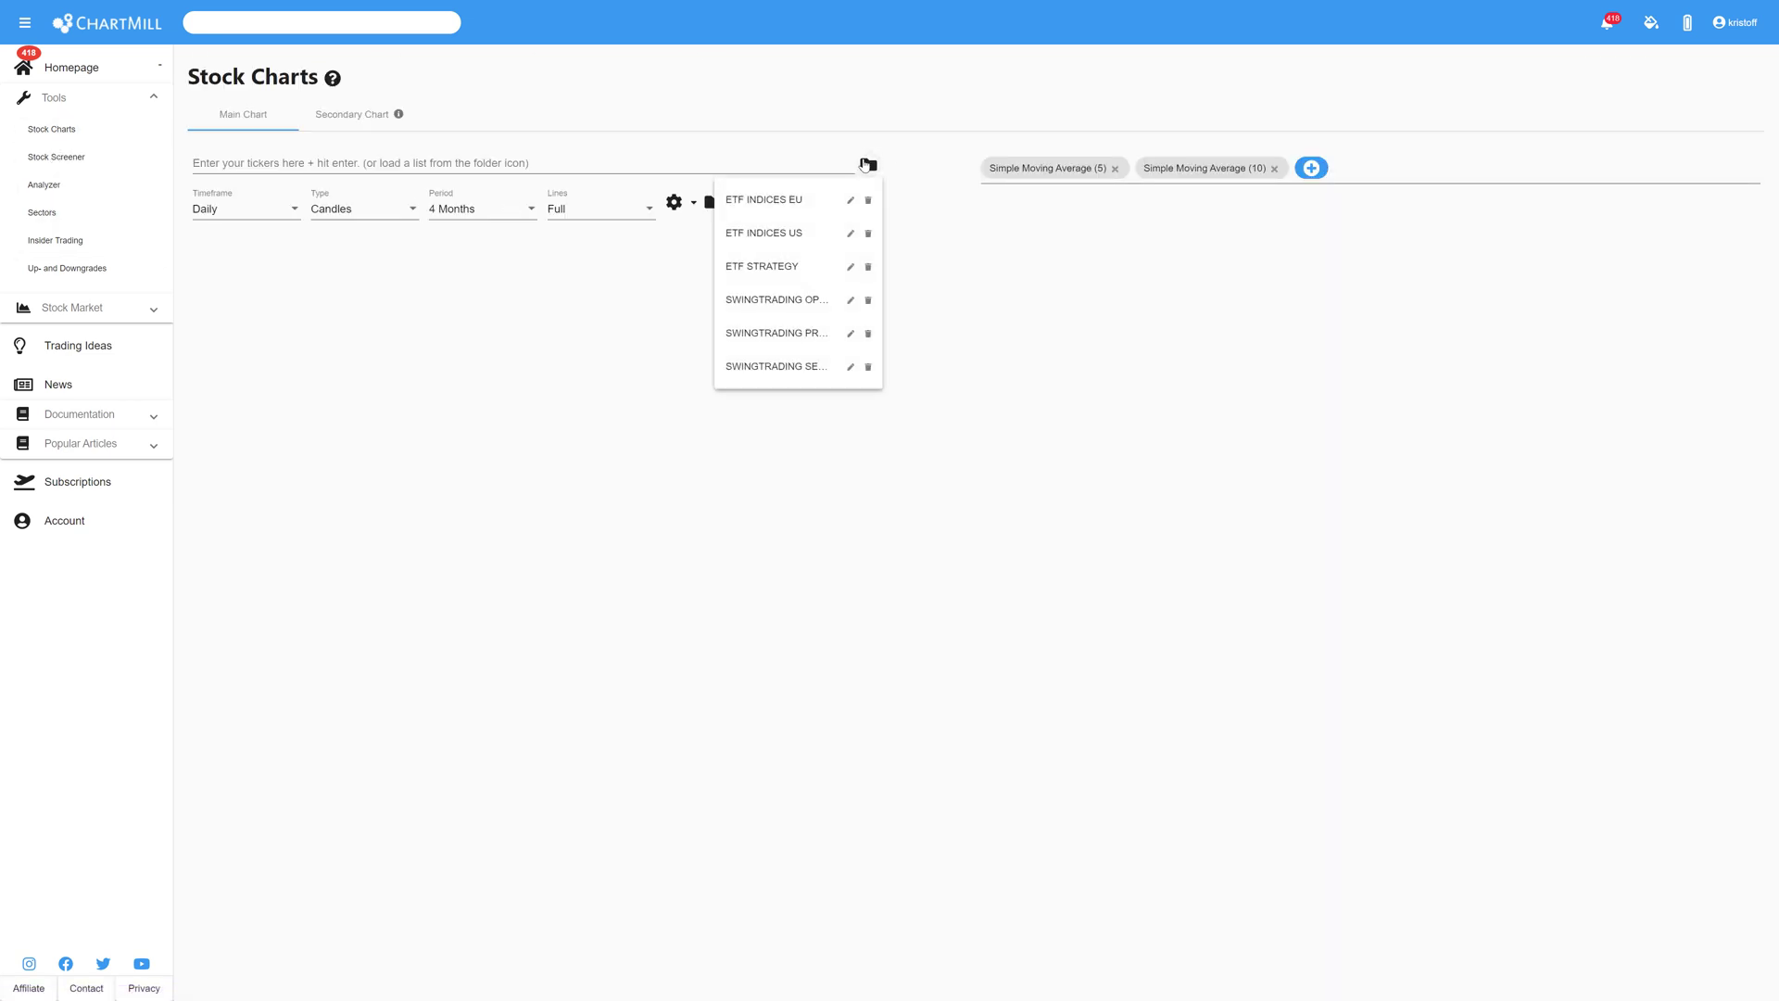
{"action": "left_click", "coordinate": [776, 332]}
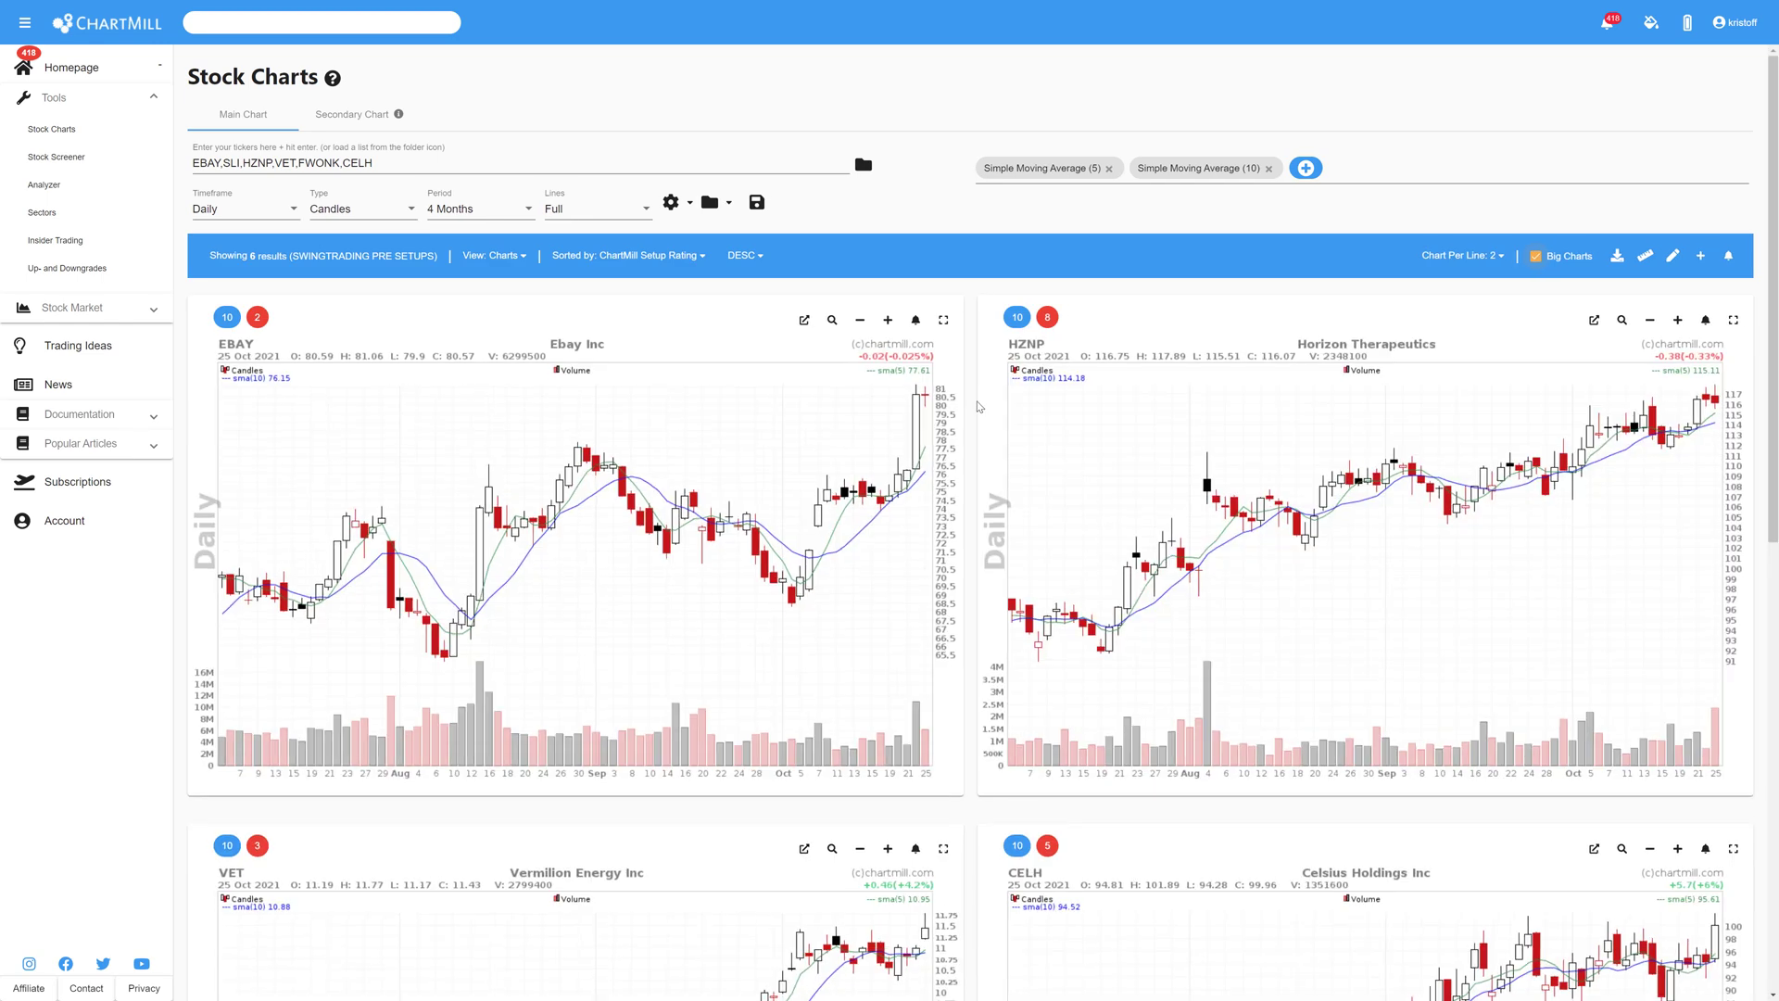
{"action": "scroll", "coordinate": [978, 406], "scroll_direction": "down", "scroll_amount": 2}
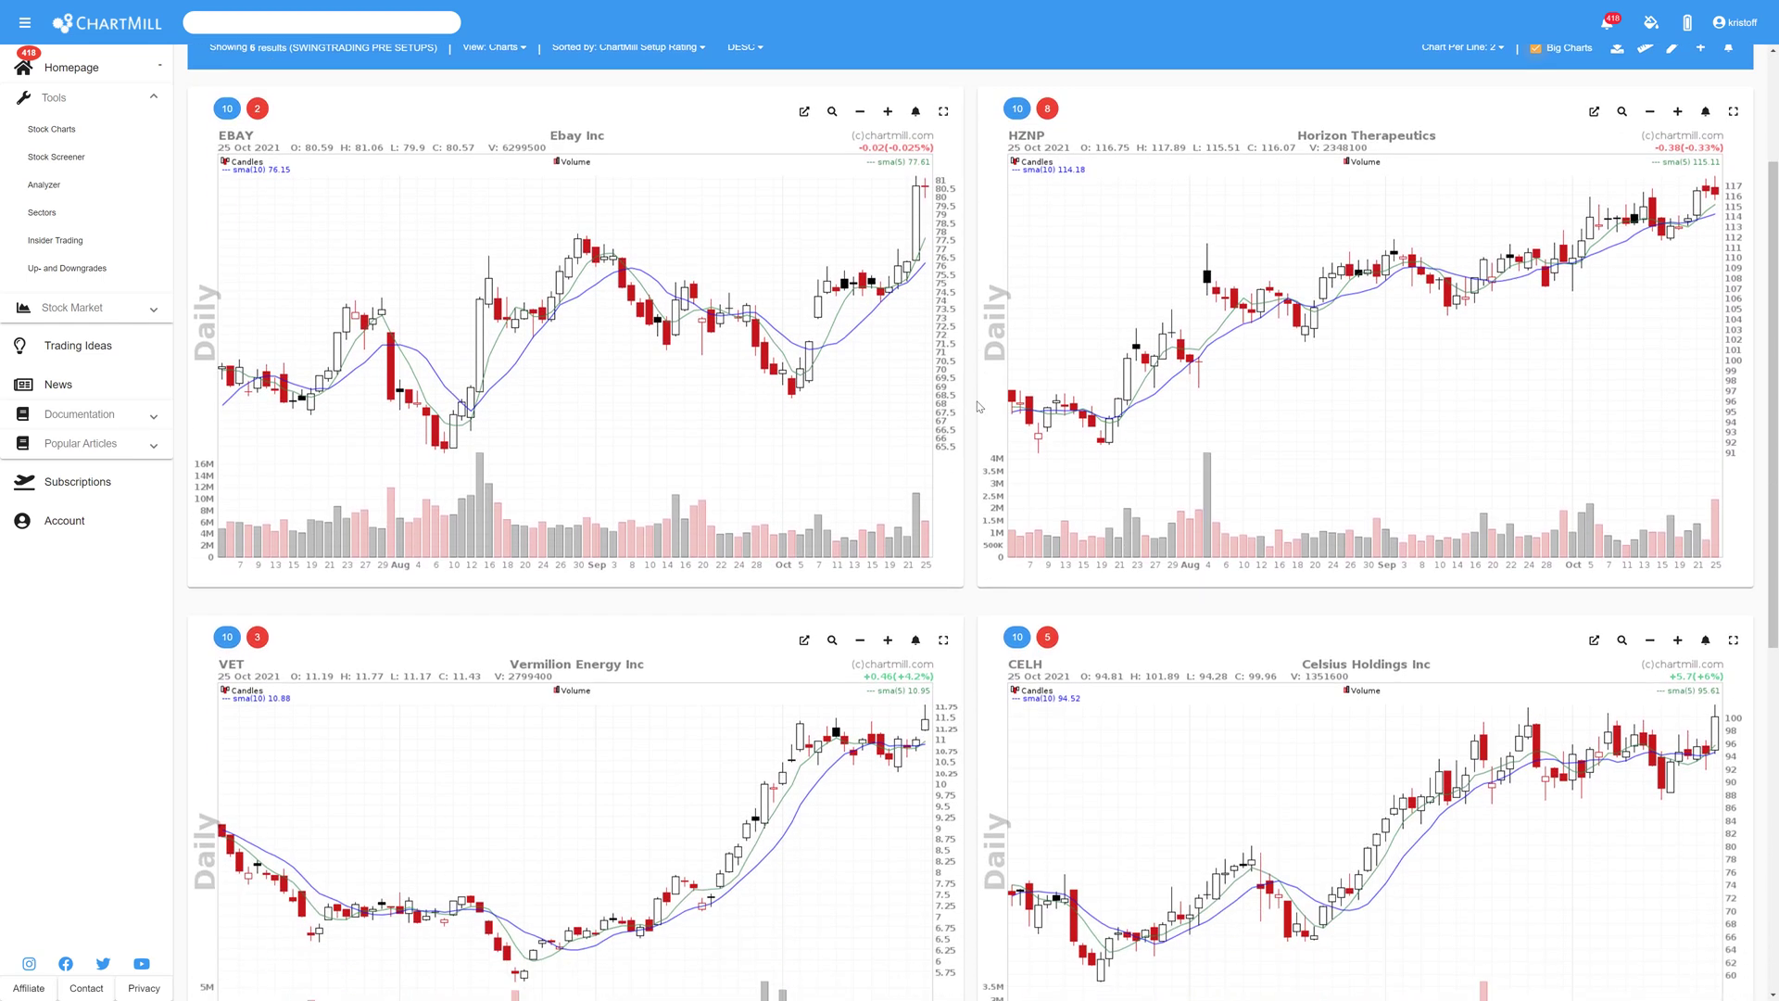
{"action": "scroll", "coordinate": [978, 406], "scroll_direction": "down", "scroll_amount": 1}
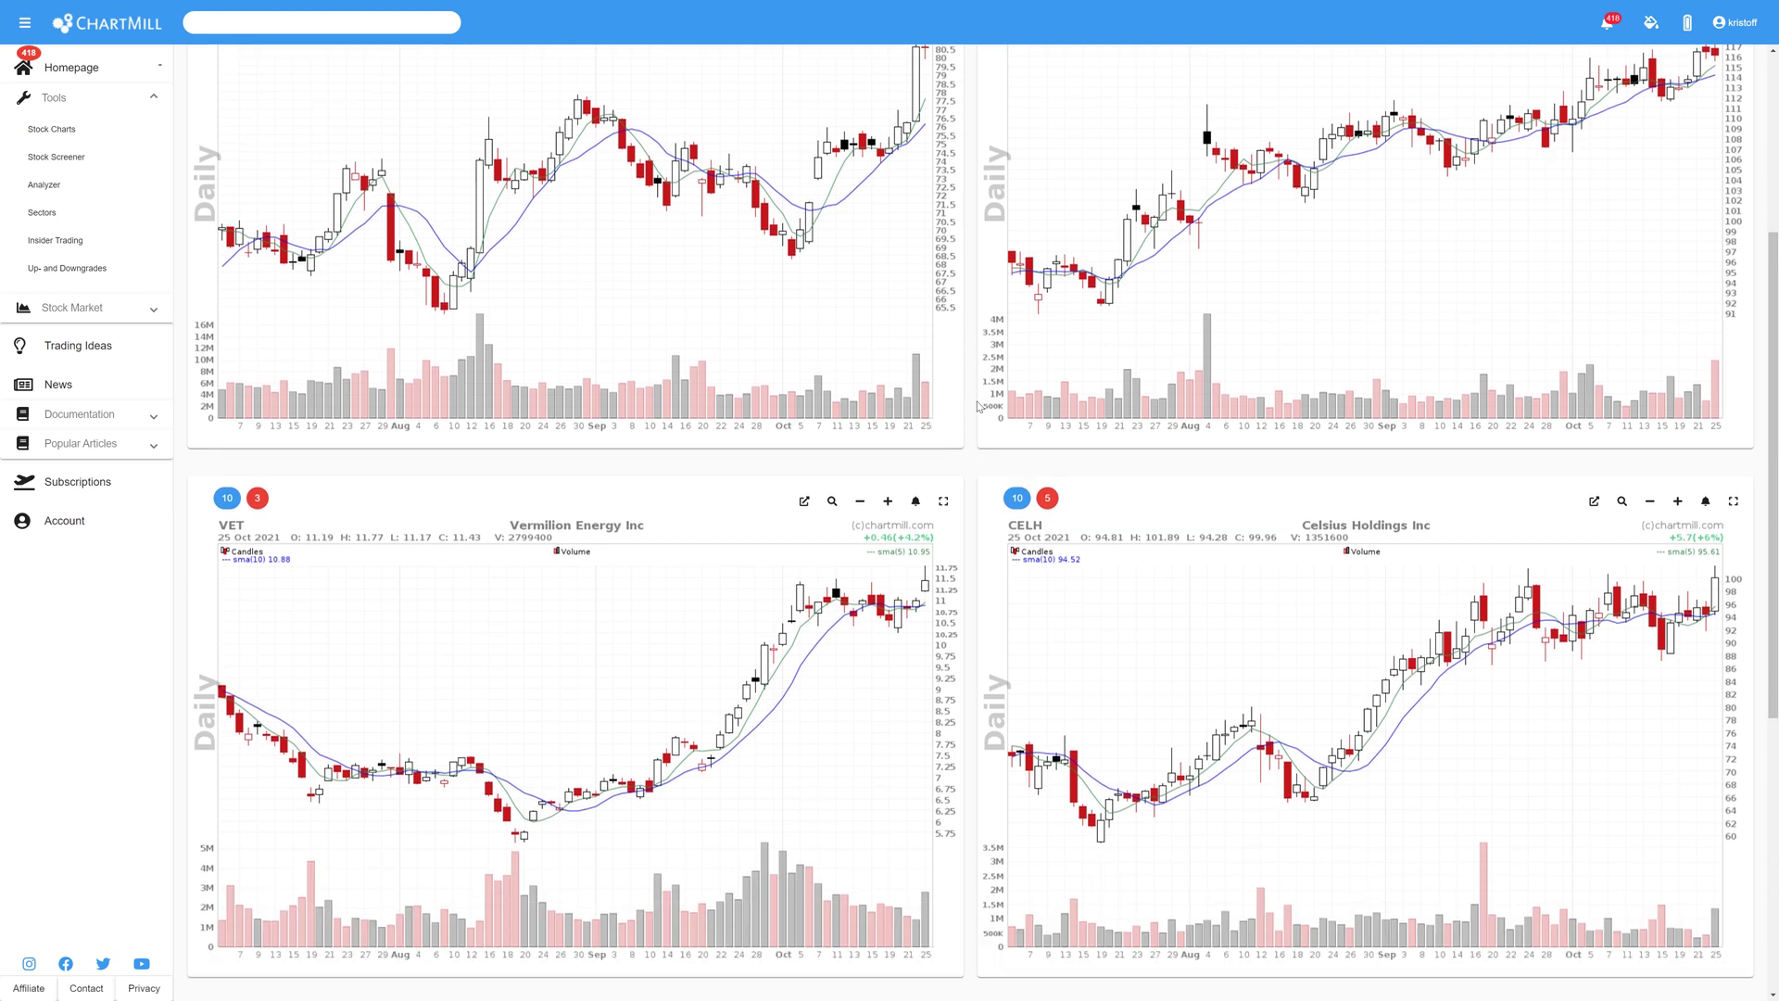
{"action": "scroll", "coordinate": [979, 406], "scroll_direction": "up", "scroll_amount": 3}
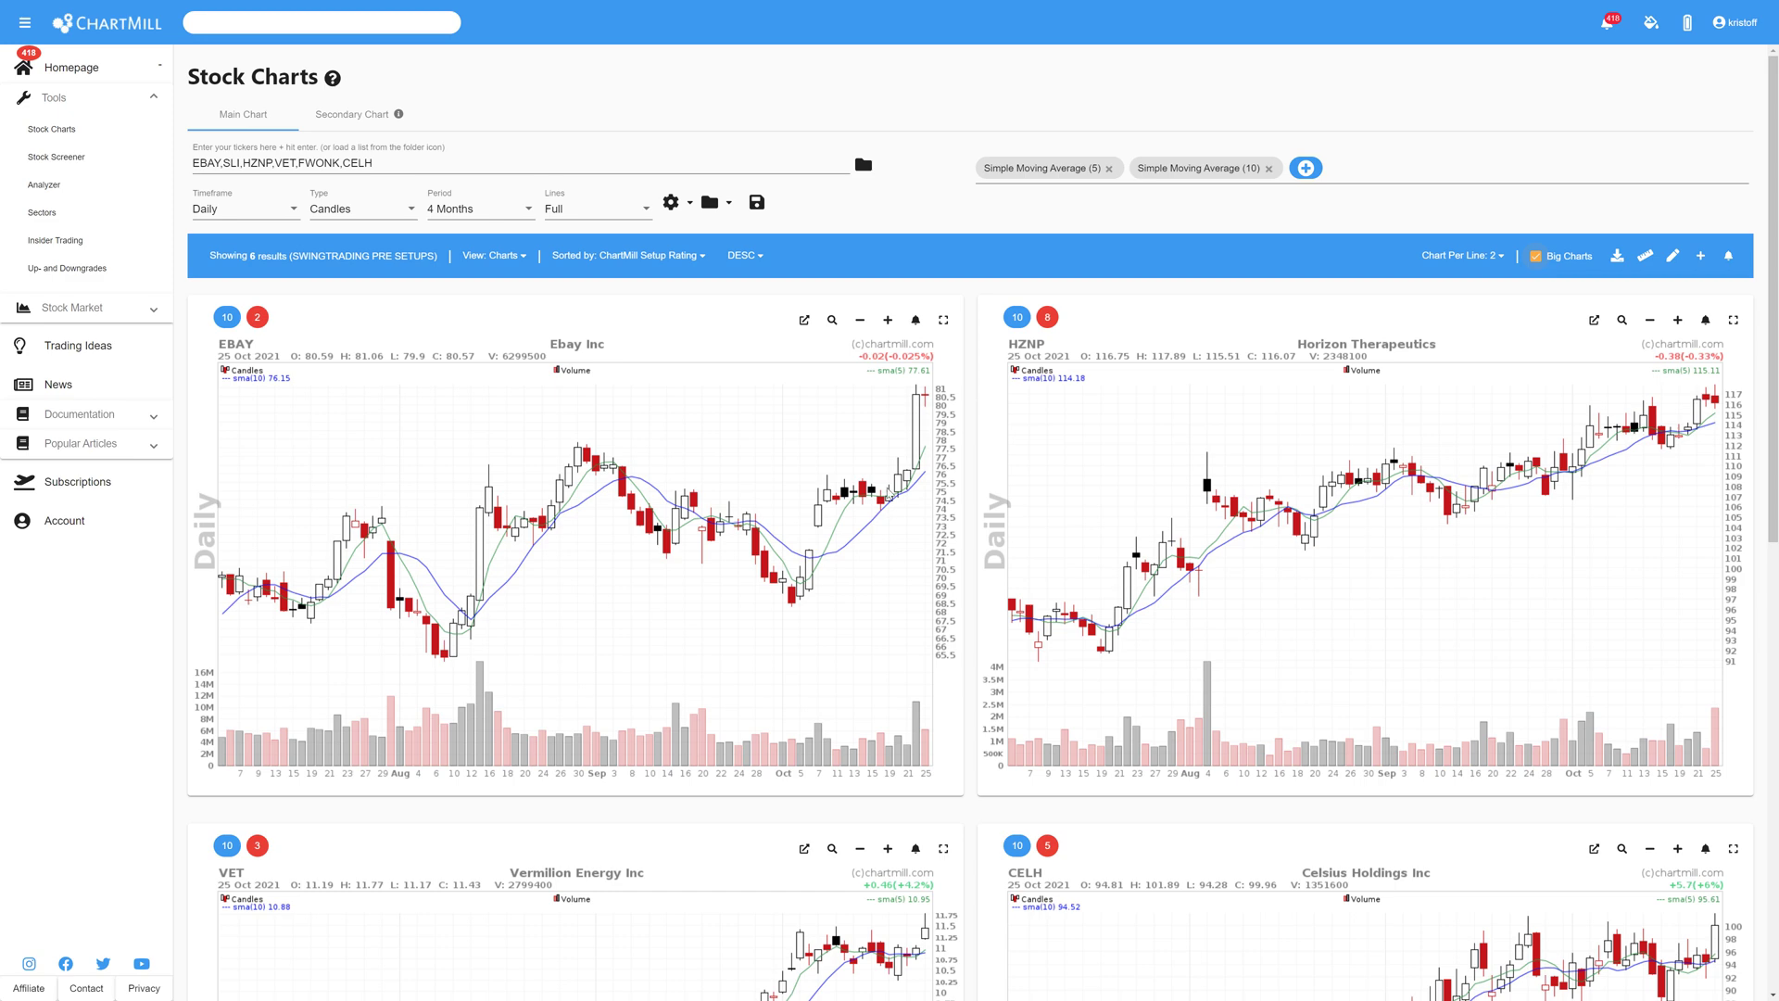
Load SWINGTRADING PRE SETUPS in the Analyzer and review HZNP, VET, CELH, FWONK and SLI.
{"action": "left_click", "coordinate": [42, 188]}
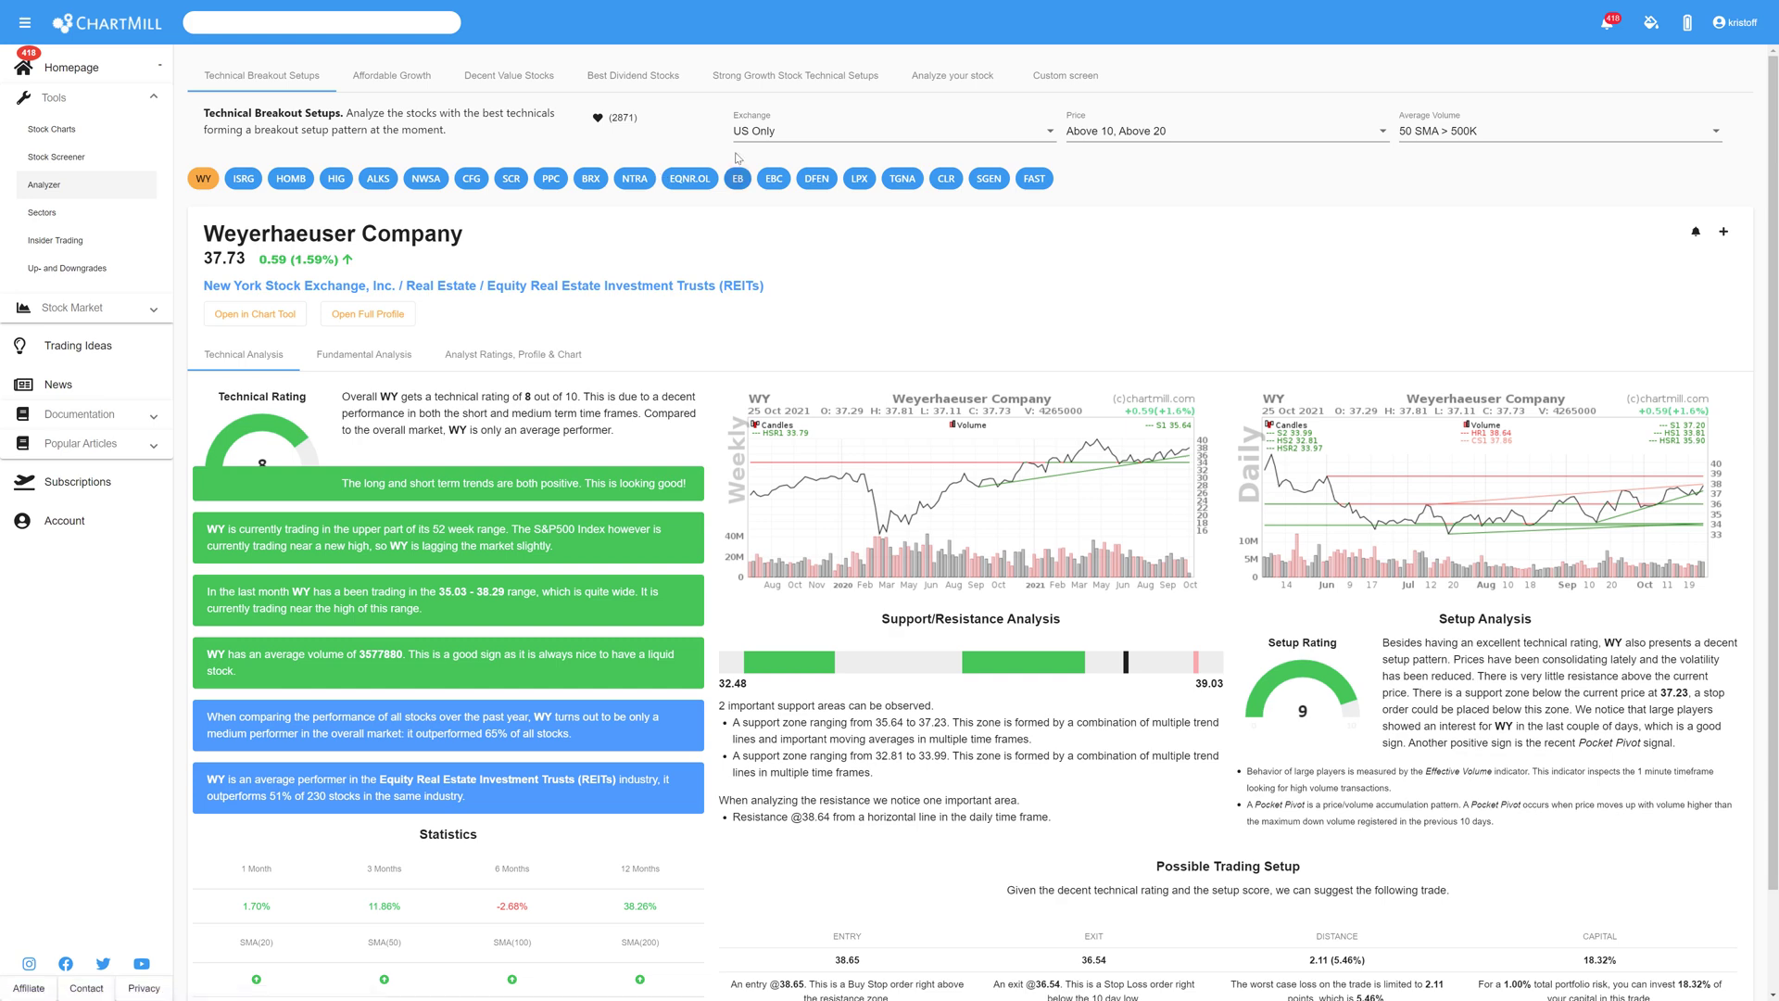
{"action": "left_click", "coordinate": [938, 83]}
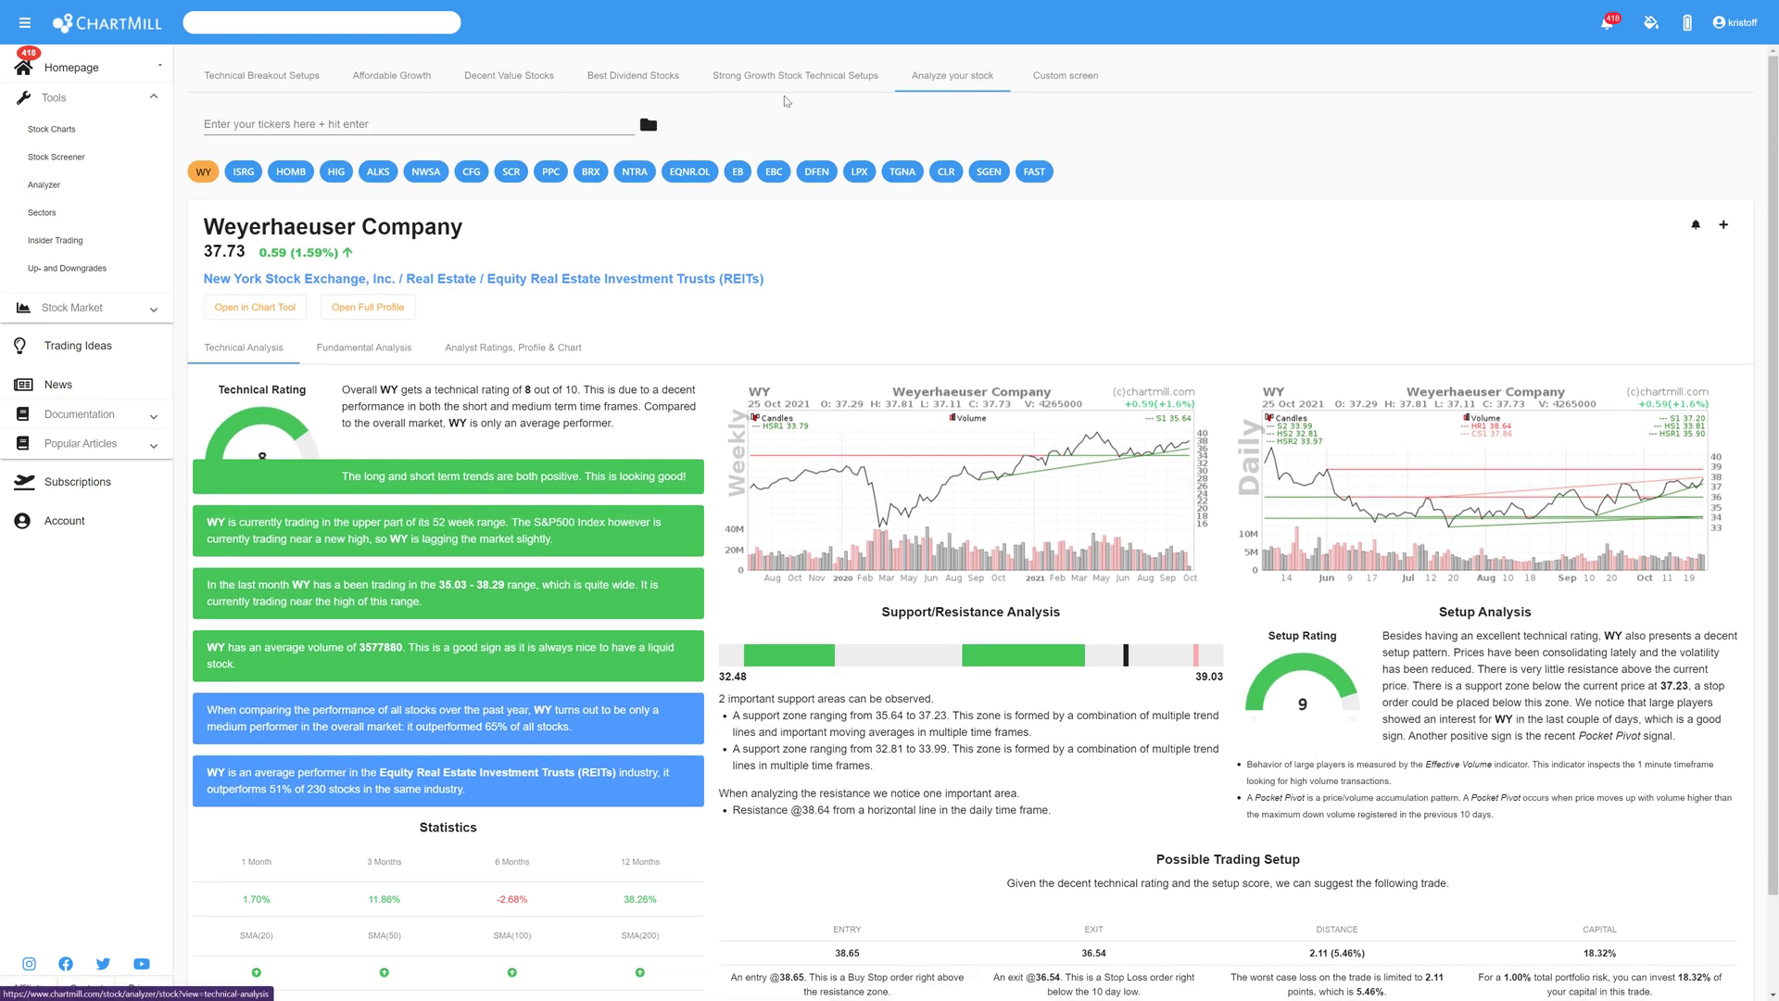
{"action": "left_click", "coordinate": [648, 124]}
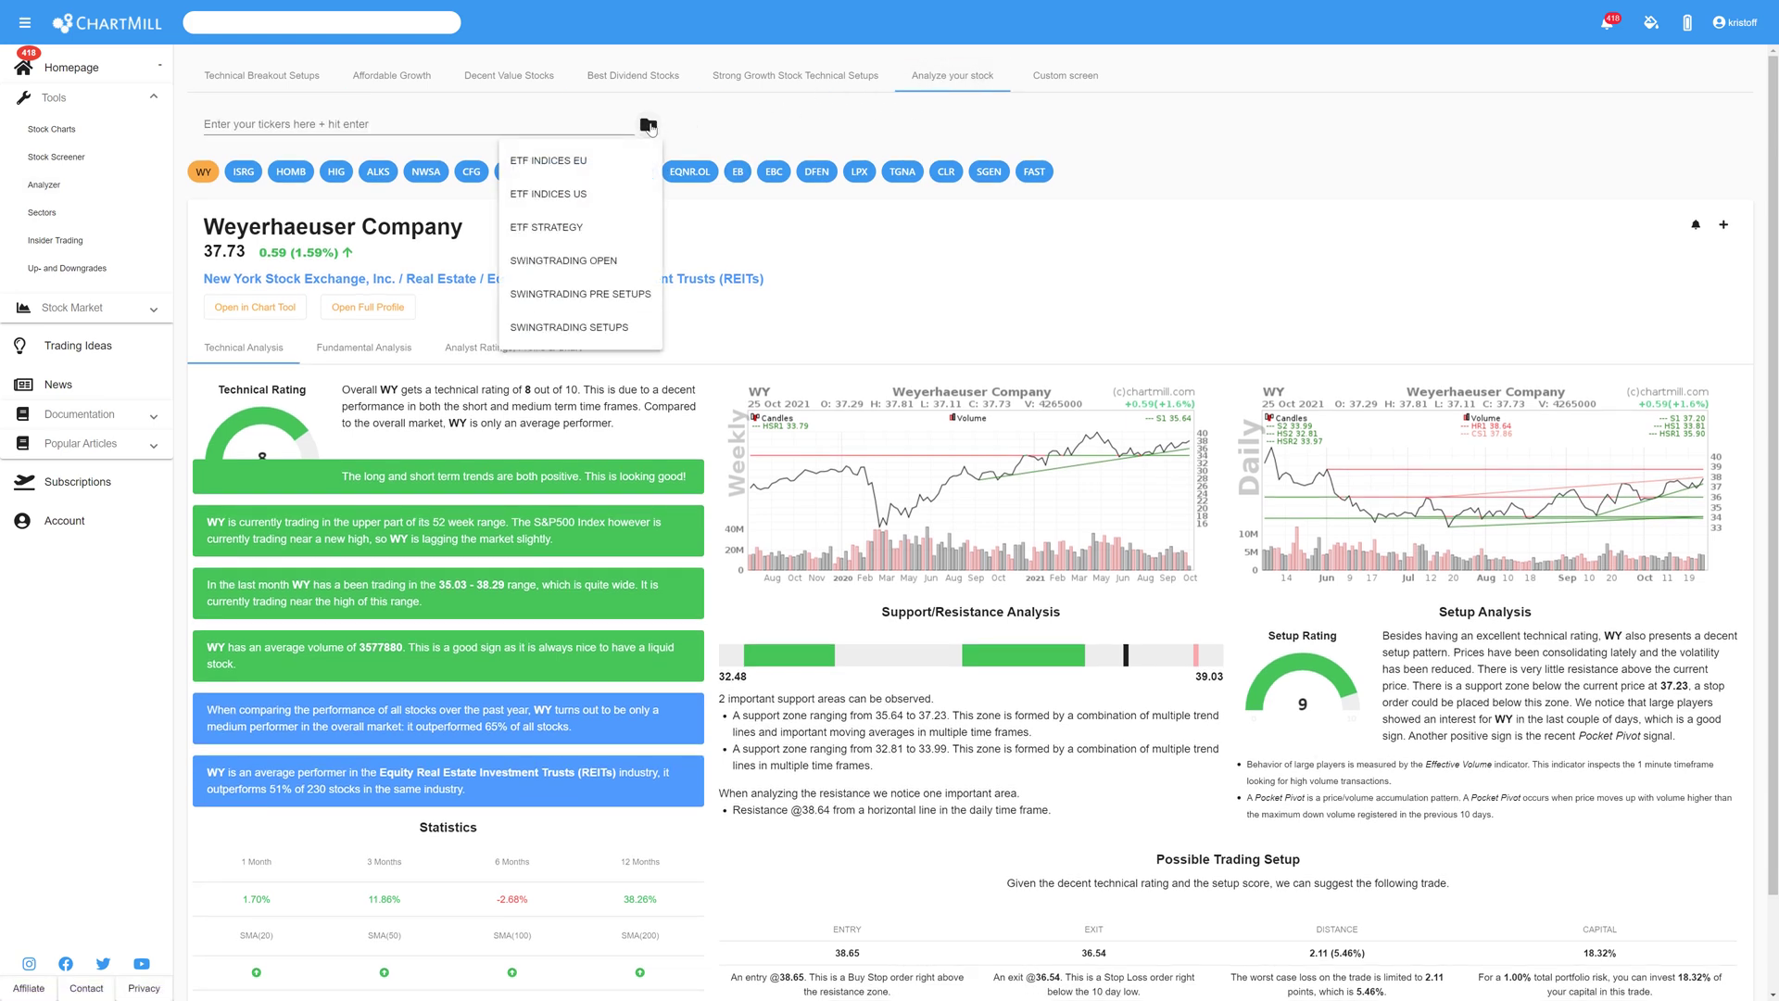
{"action": "left_click", "coordinate": [597, 303]}
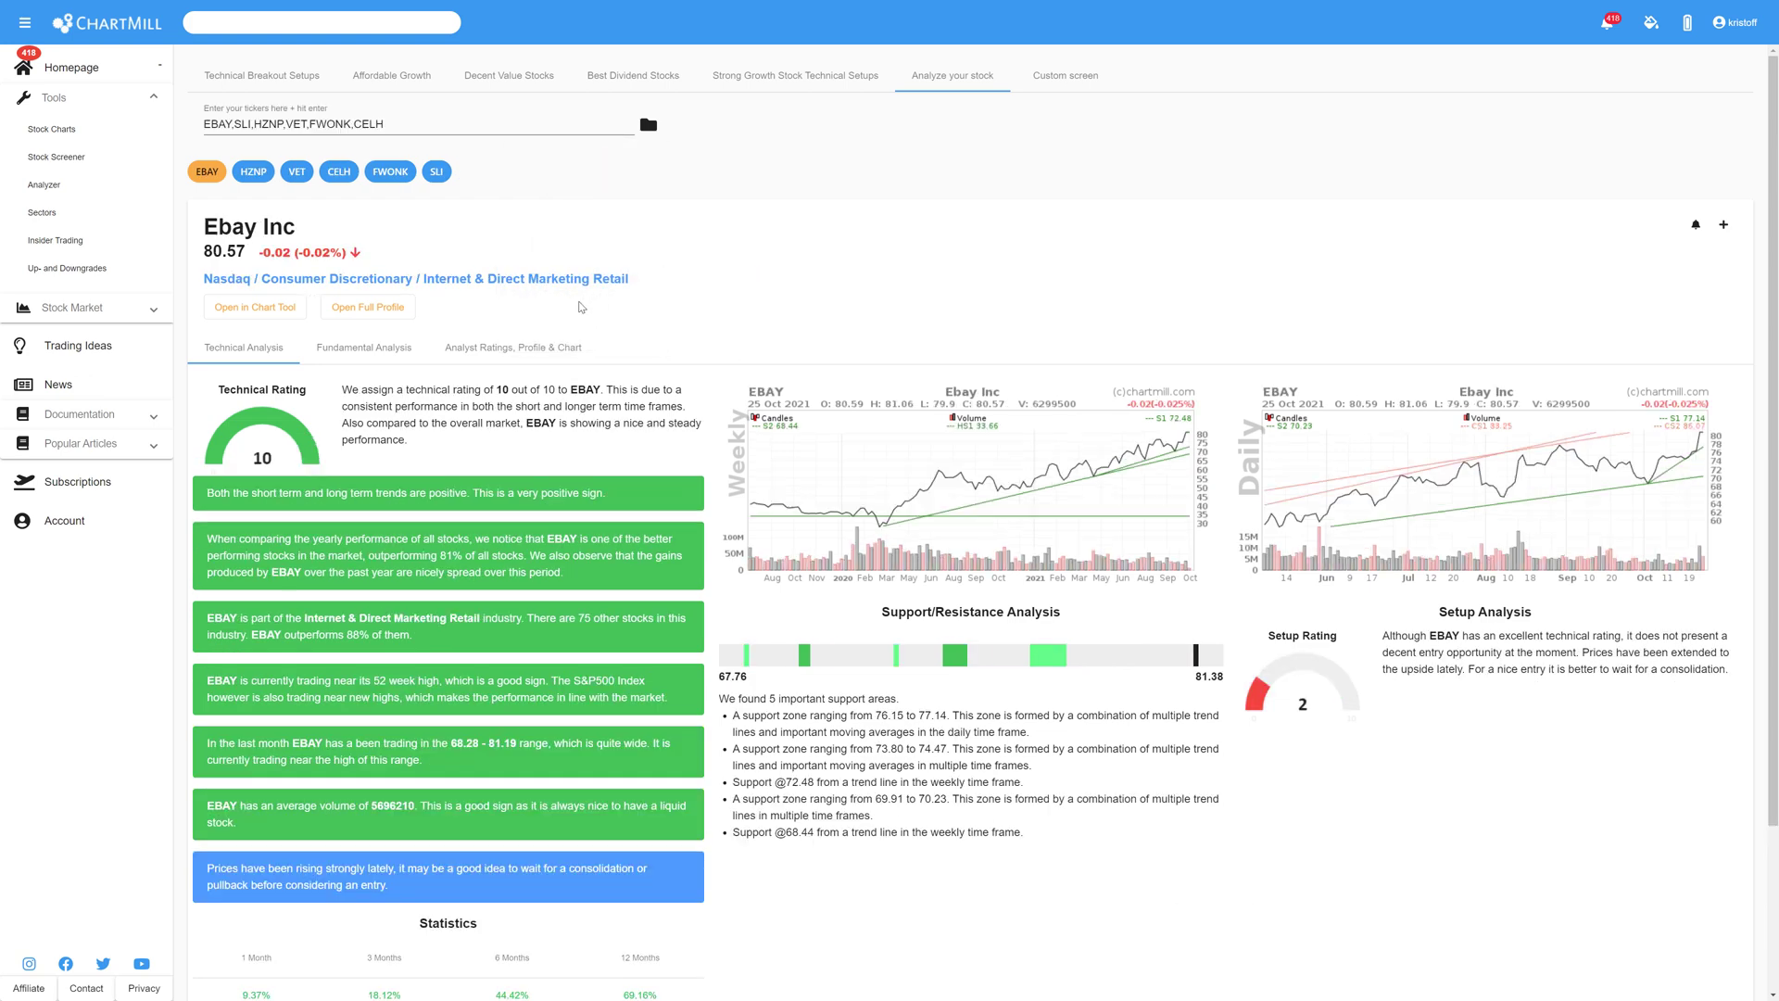
{"action": "left_click", "coordinate": [250, 178]}
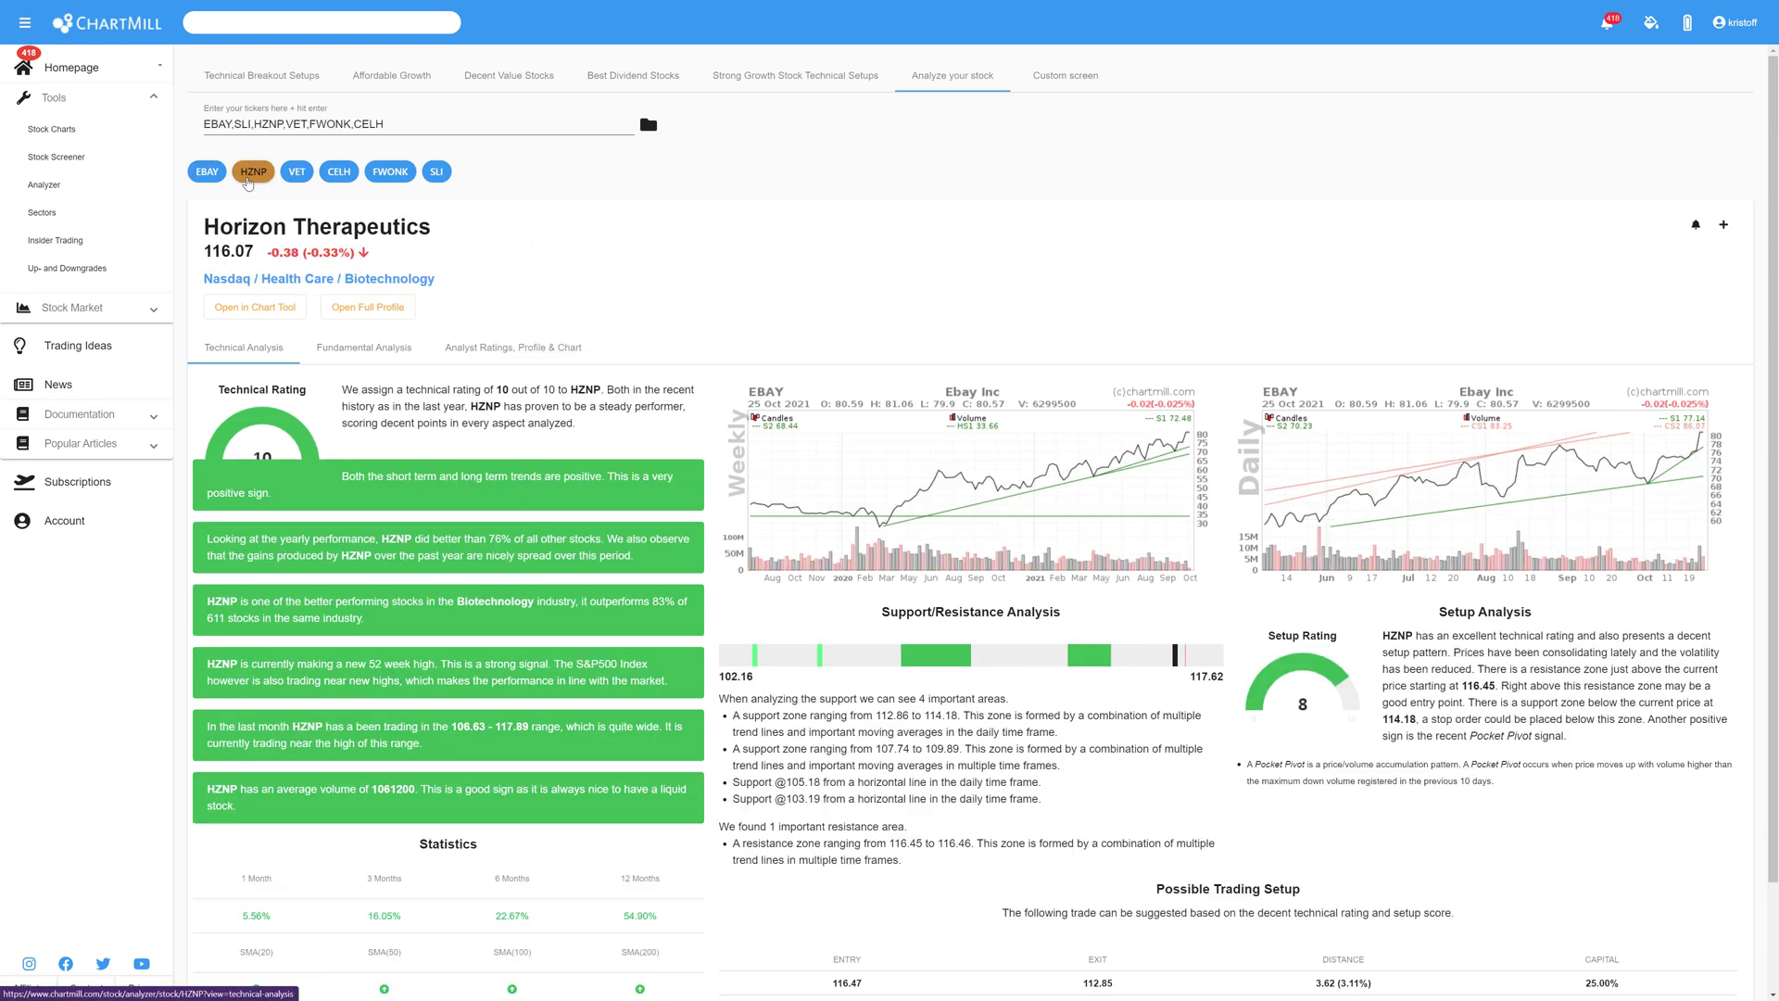
{"action": "left_click", "coordinate": [293, 175]}
{"action": "left_click", "coordinate": [338, 175]}
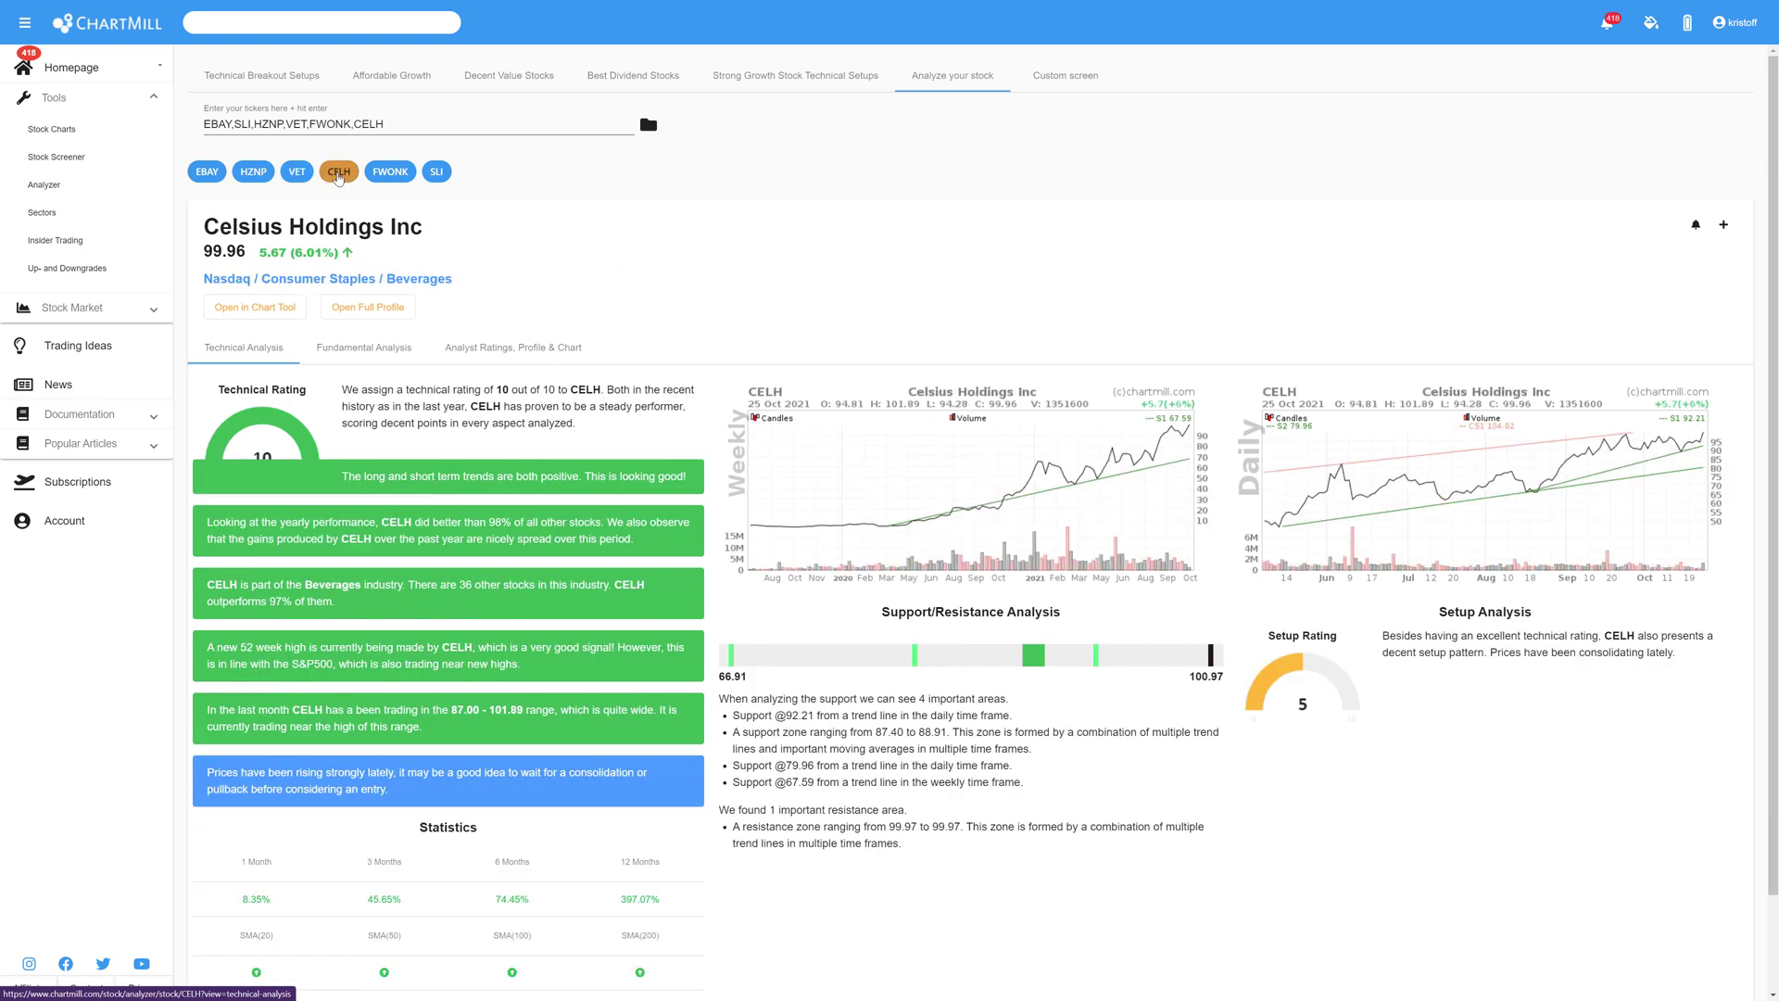
{"action": "left_click", "coordinate": [391, 175]}
{"action": "left_click", "coordinate": [434, 175]}
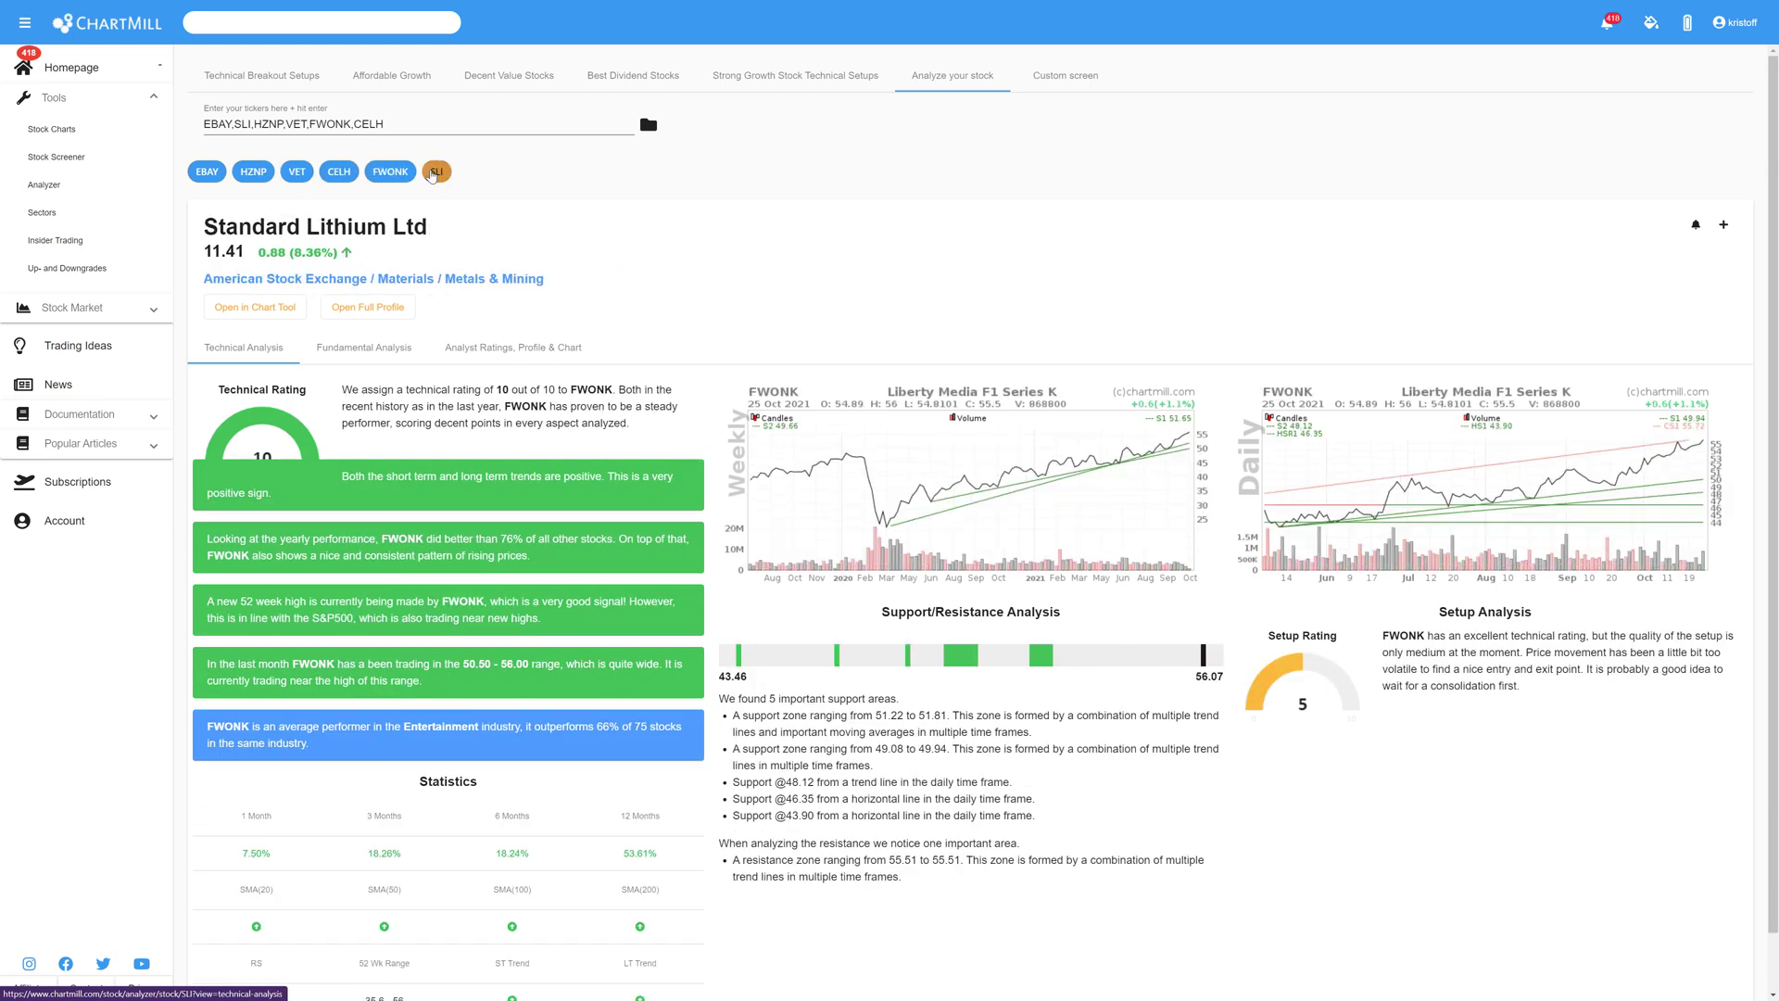
{"action": "left_click", "coordinate": [297, 176]}
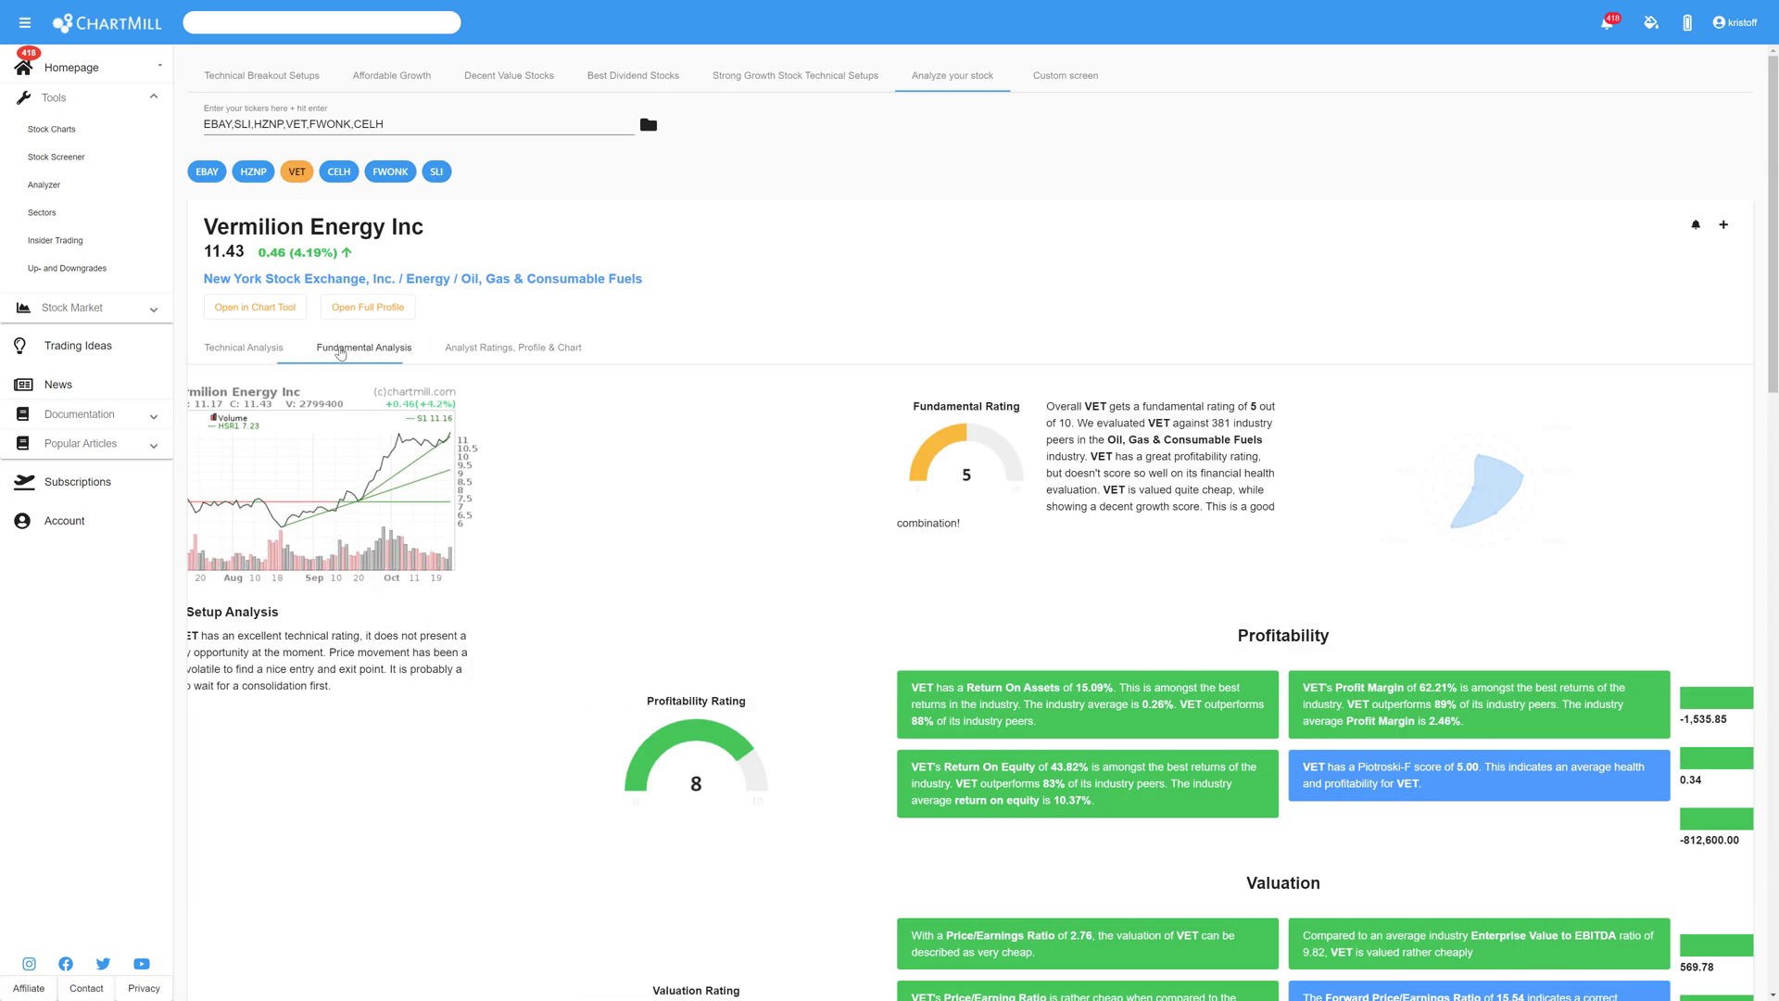
Check VET's analyst ratings, then open its full profile's balance sheet and cash flow statement.
{"action": "left_click", "coordinate": [503, 348]}
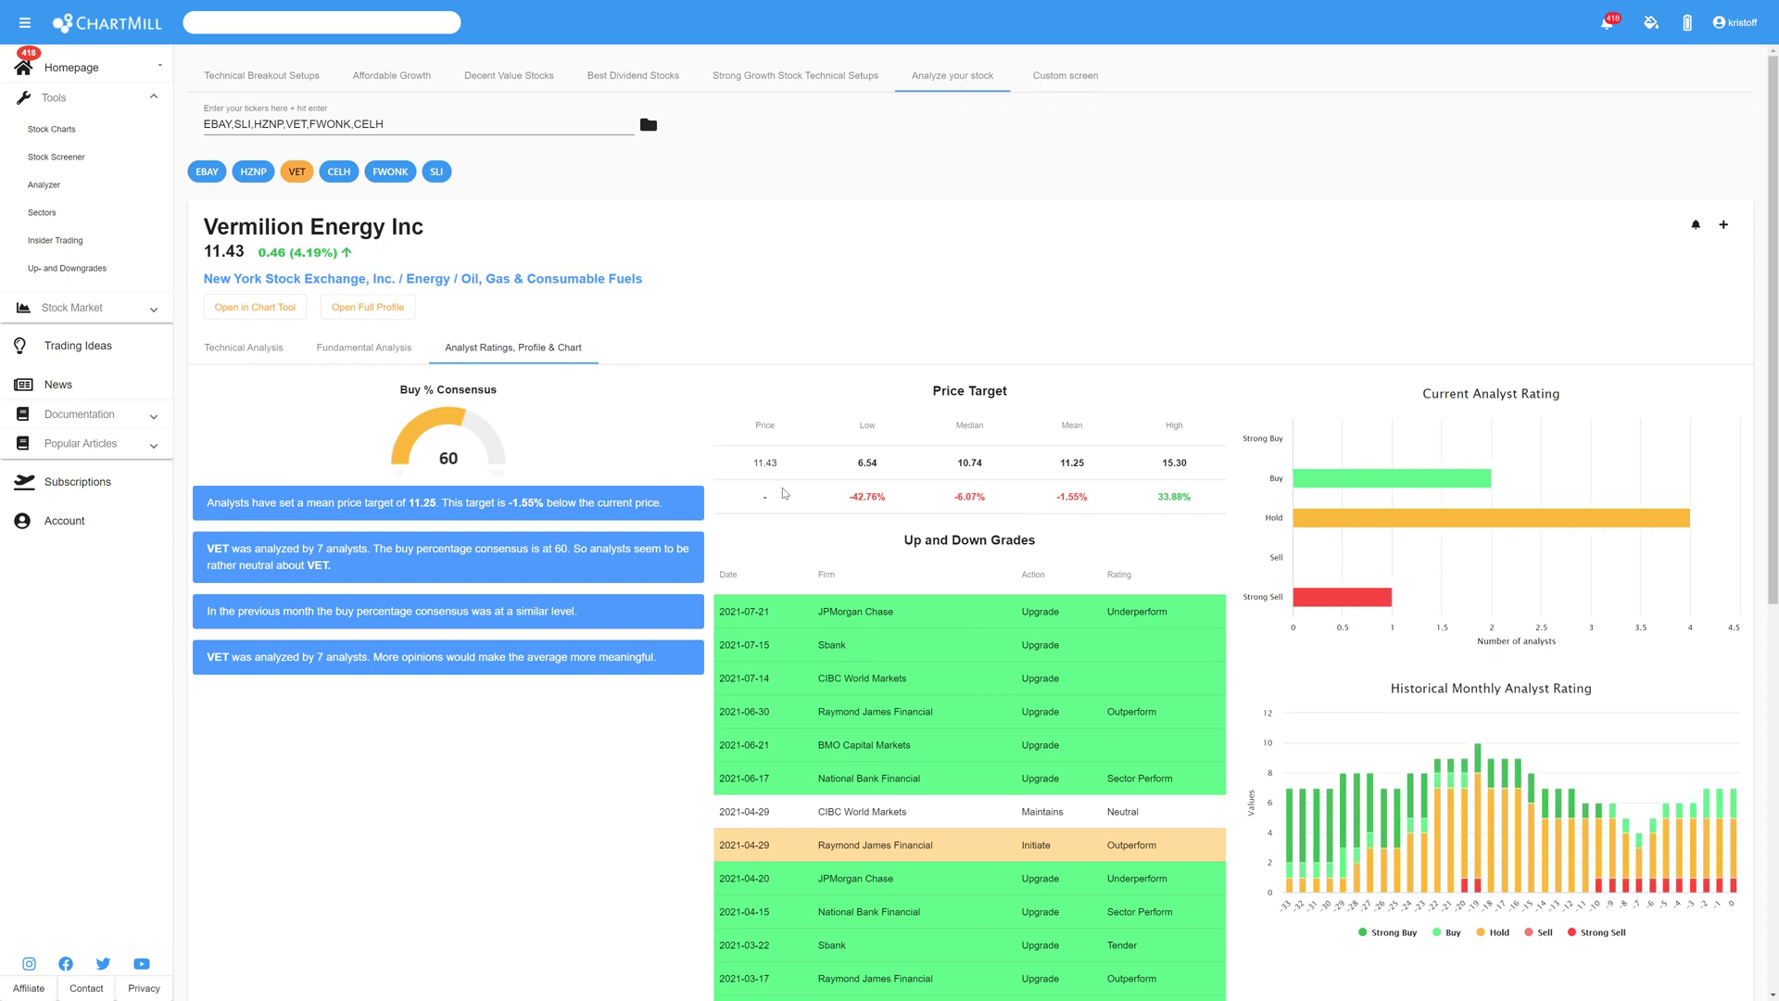
{"action": "scroll", "coordinate": [782, 489], "scroll_direction": "down", "scroll_amount": 4}
{"action": "scroll", "coordinate": [783, 488], "scroll_direction": "up", "scroll_amount": 4}
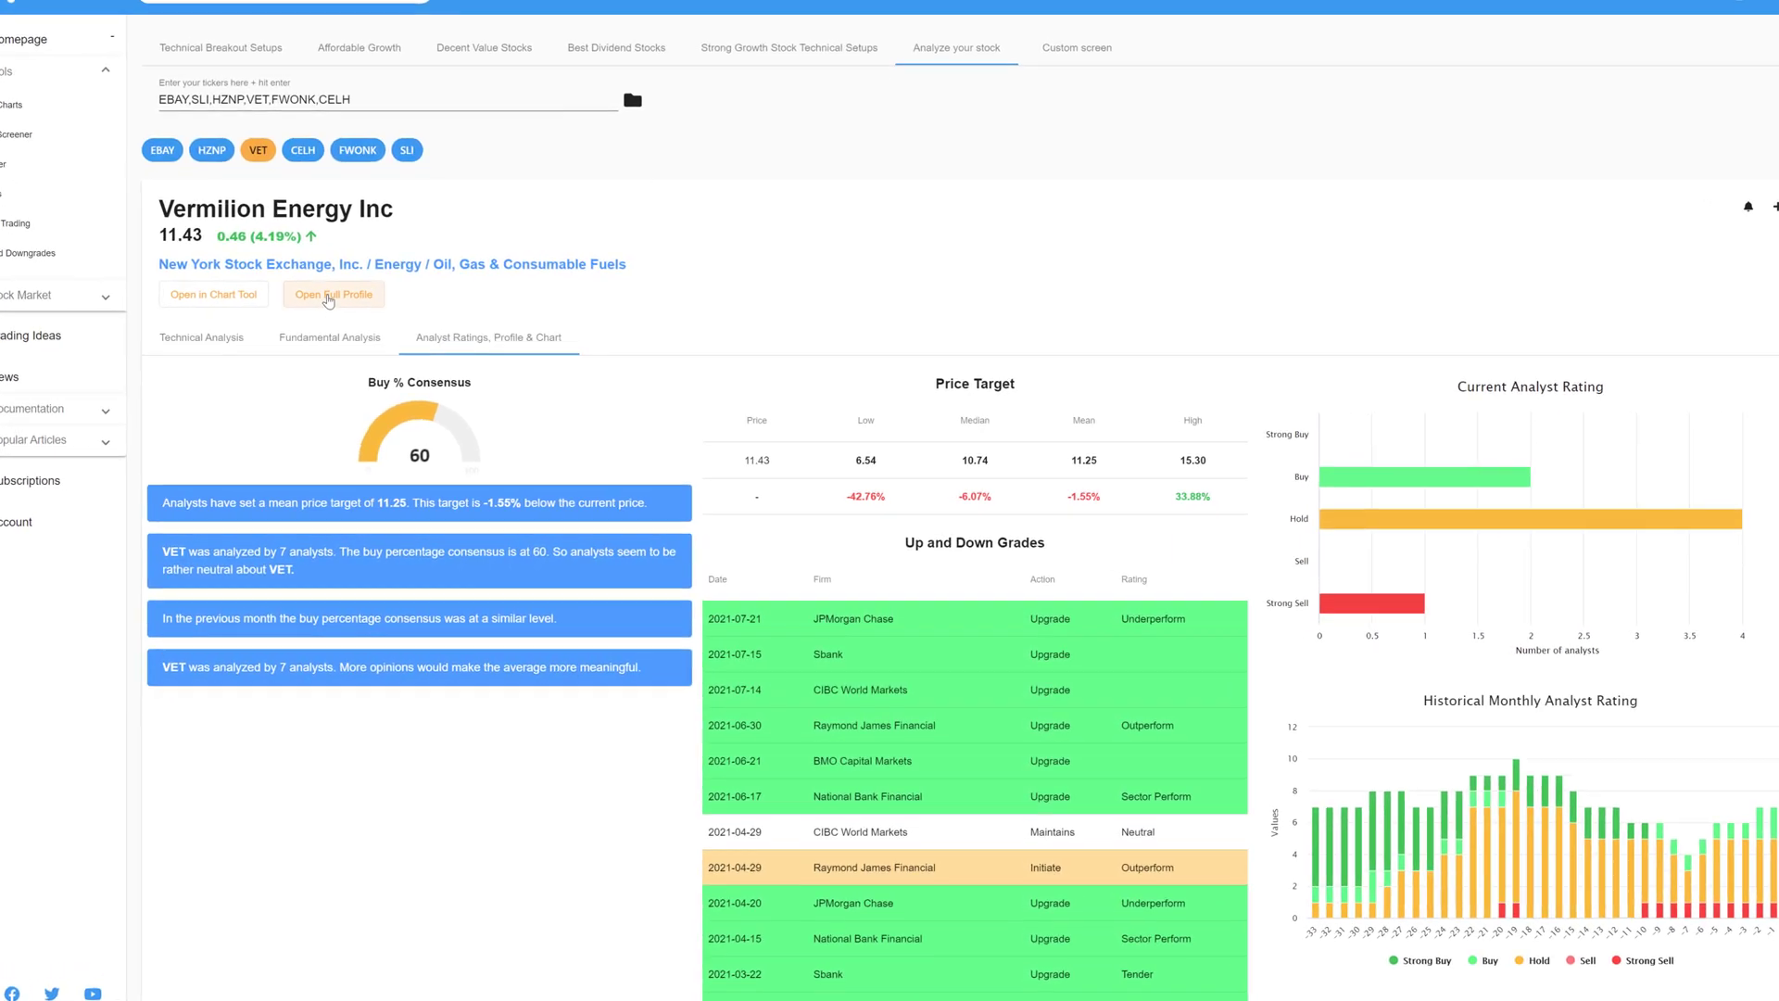
{"action": "left_click", "coordinate": [355, 303]}
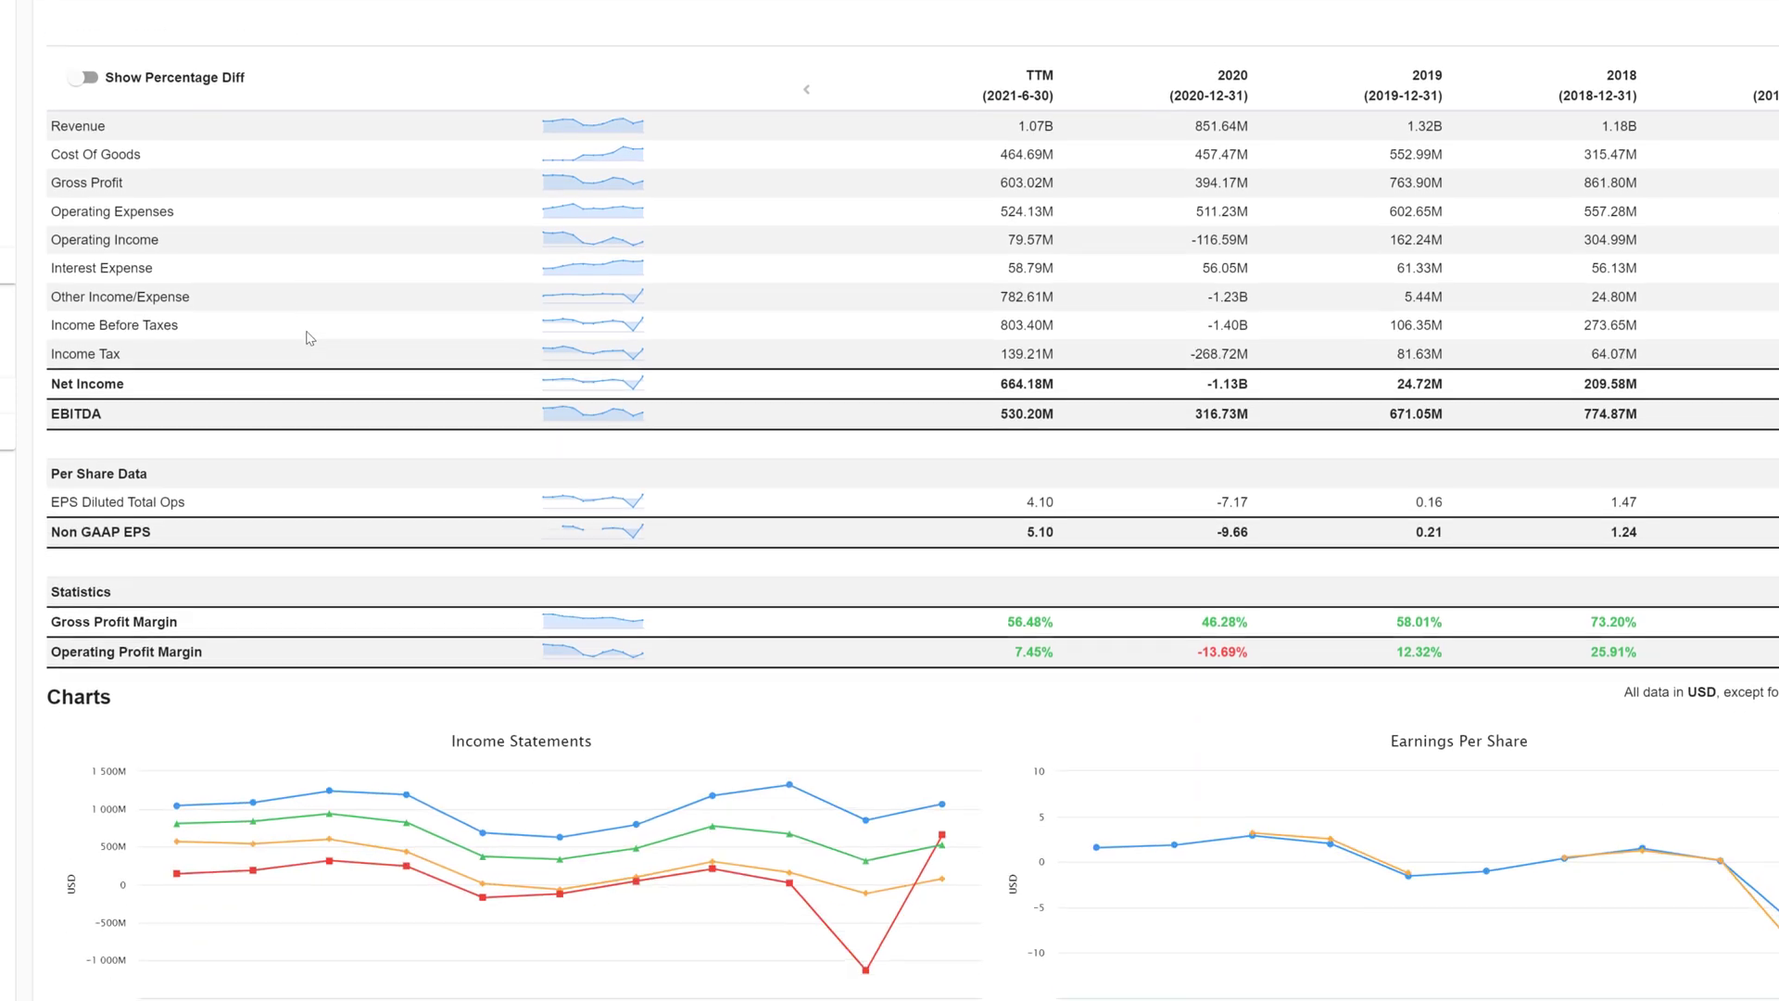
{"action": "scroll", "coordinate": [311, 339], "scroll_direction": "up", "scroll_amount": 3}
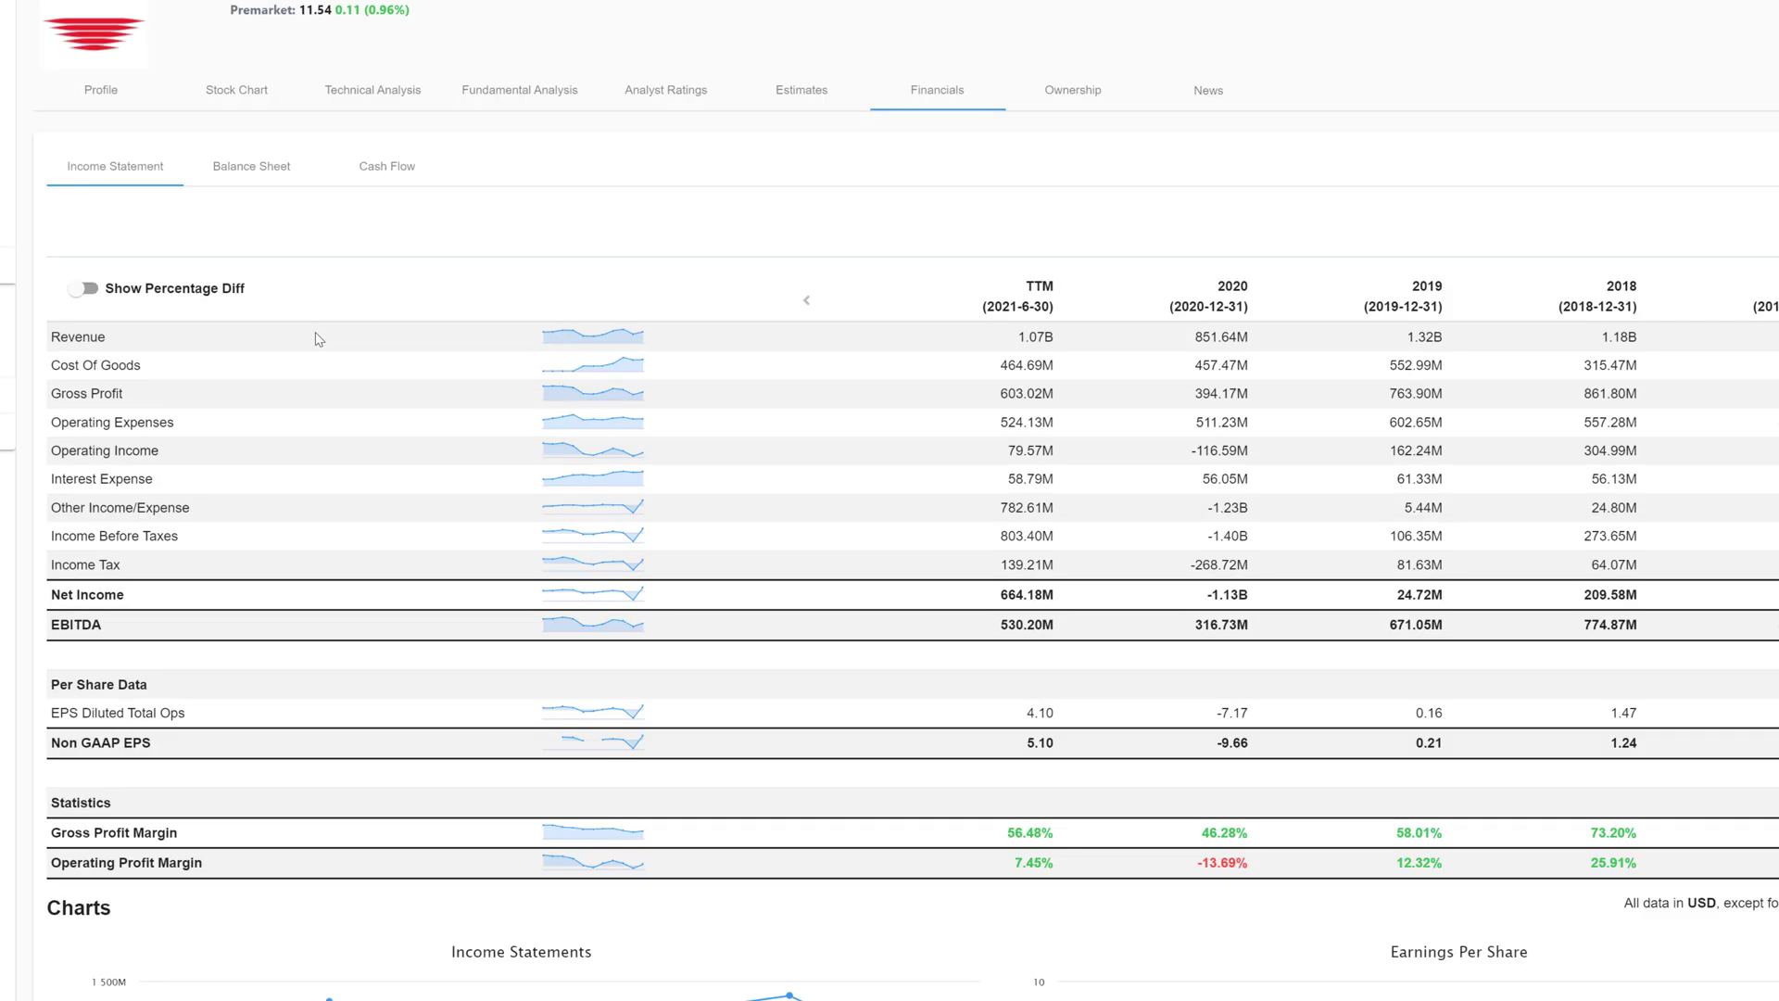
{"action": "left_click", "coordinate": [1062, 102]}
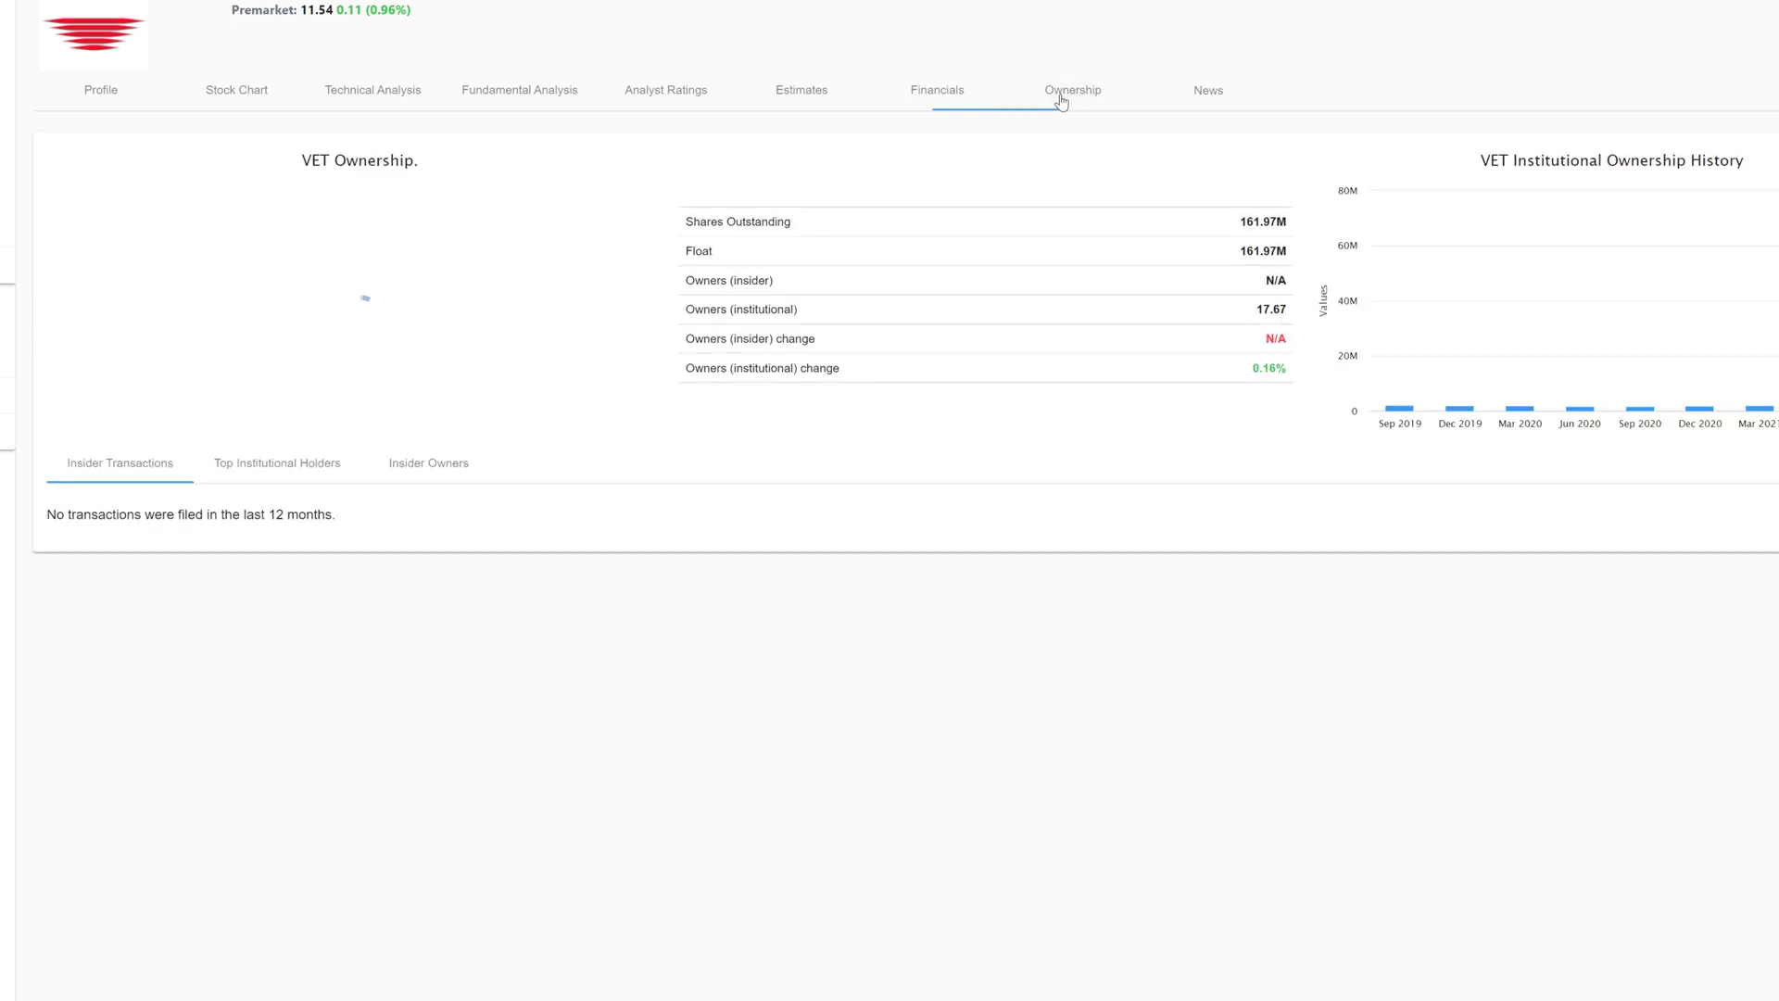
{"action": "left_click", "coordinate": [948, 104]}
{"action": "left_click", "coordinate": [275, 176]}
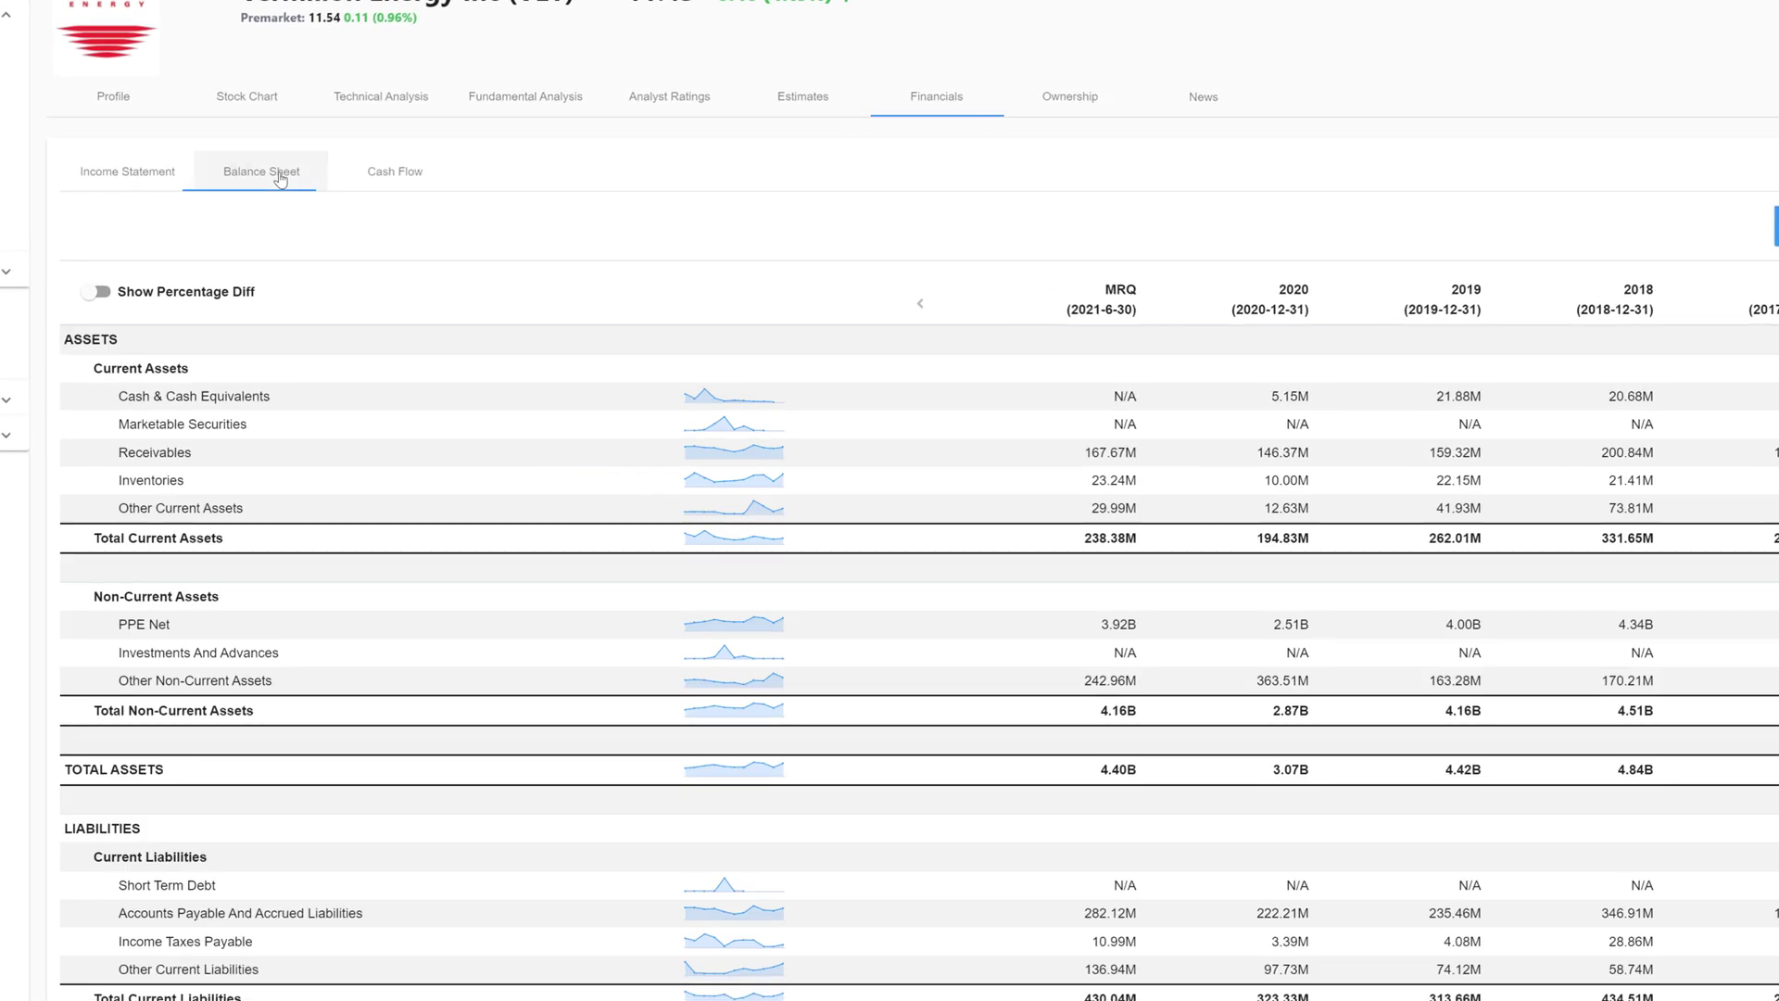
{"action": "left_click", "coordinate": [387, 175]}
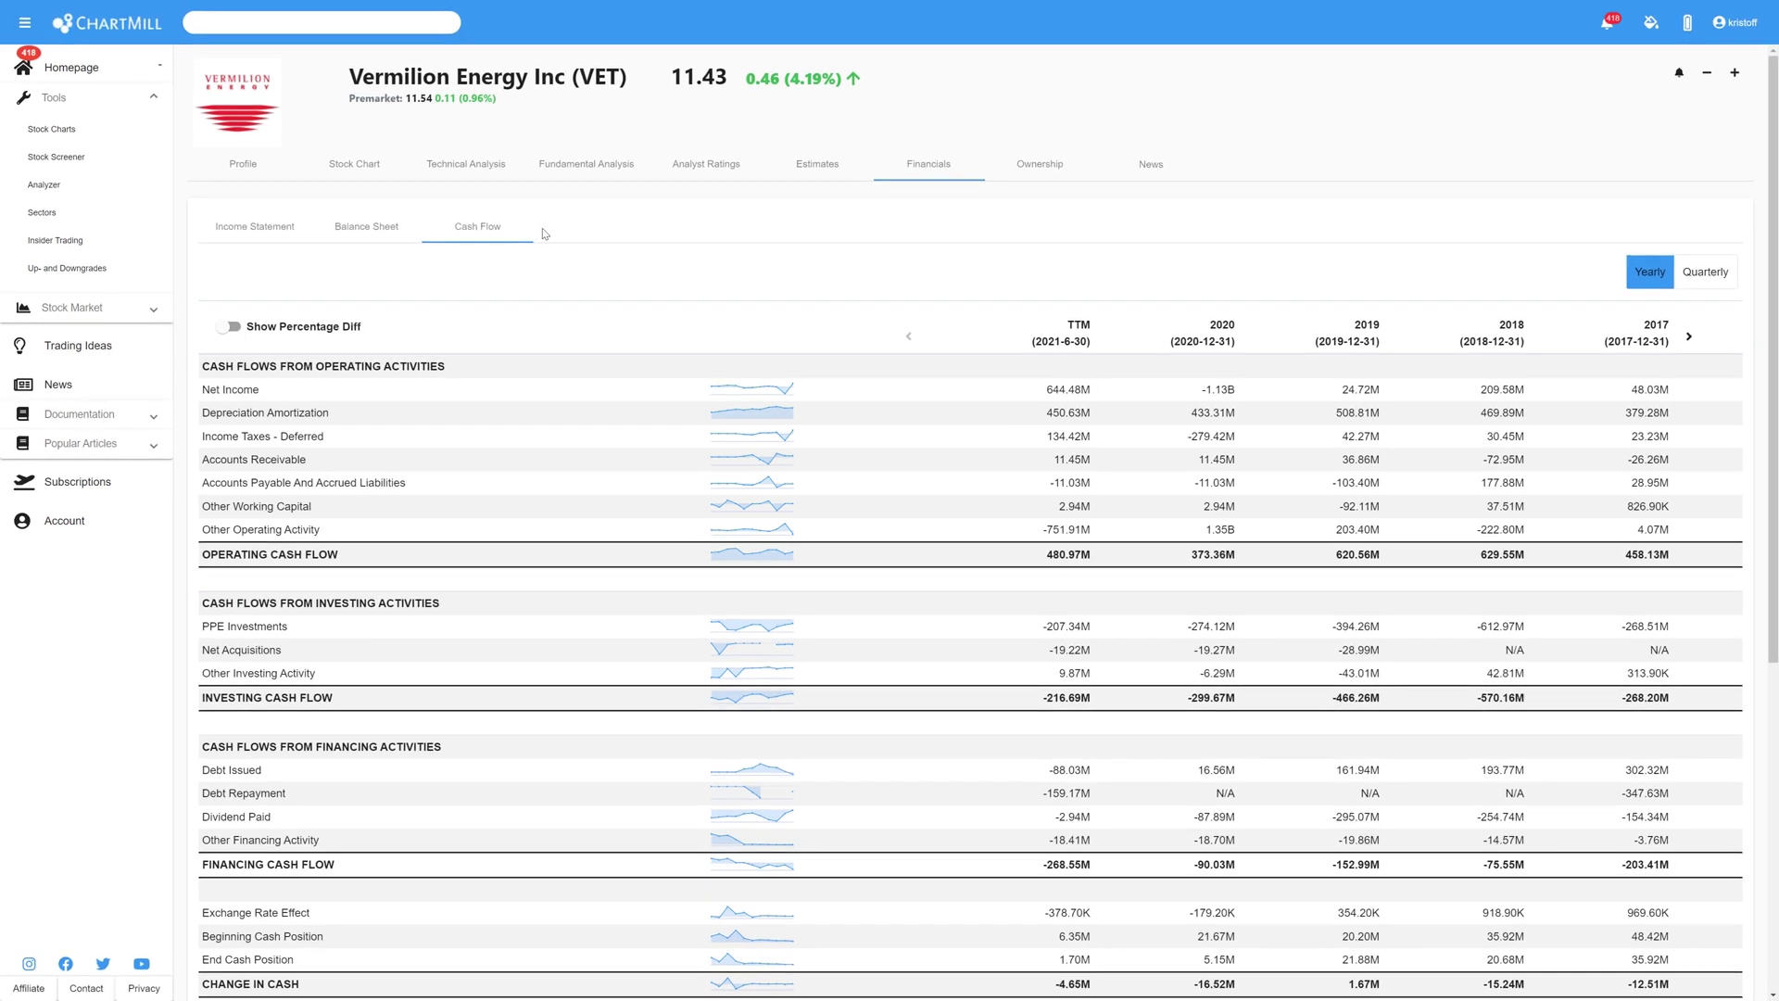
Load the SWINGTRADING SETUPS watchlist in Stock Charts.
{"action": "left_click", "coordinate": [62, 135]}
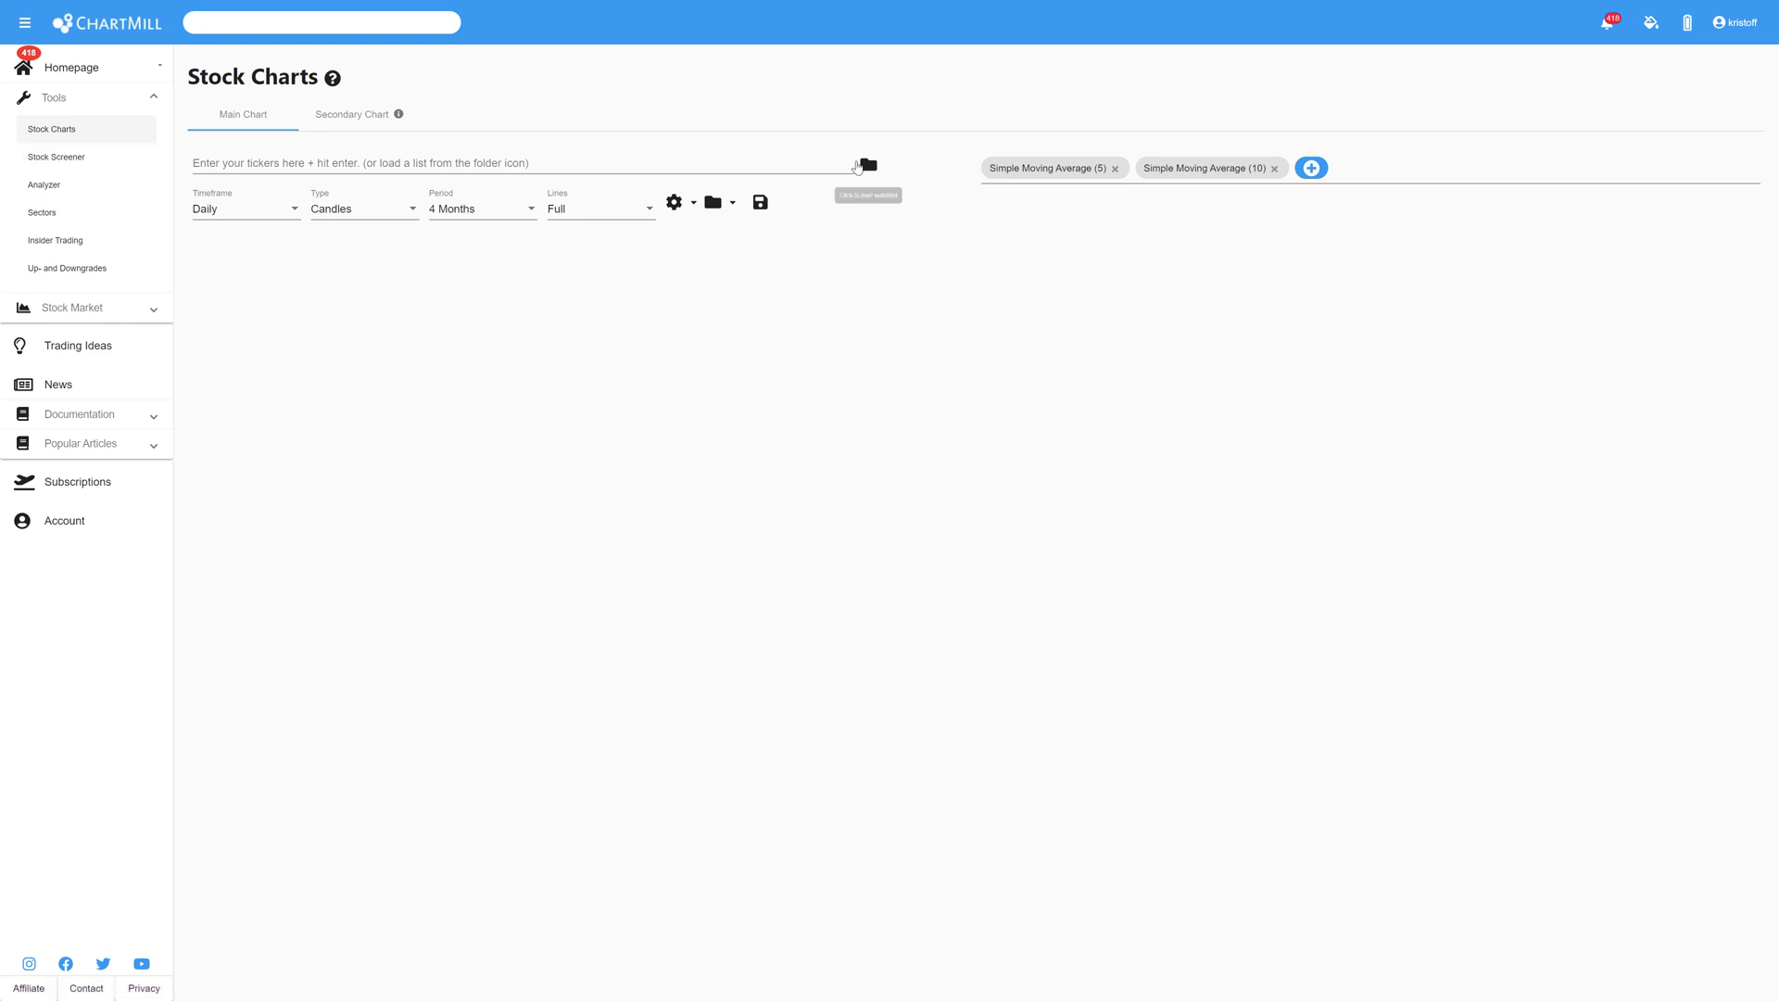
{"action": "left_click", "coordinate": [867, 166]}
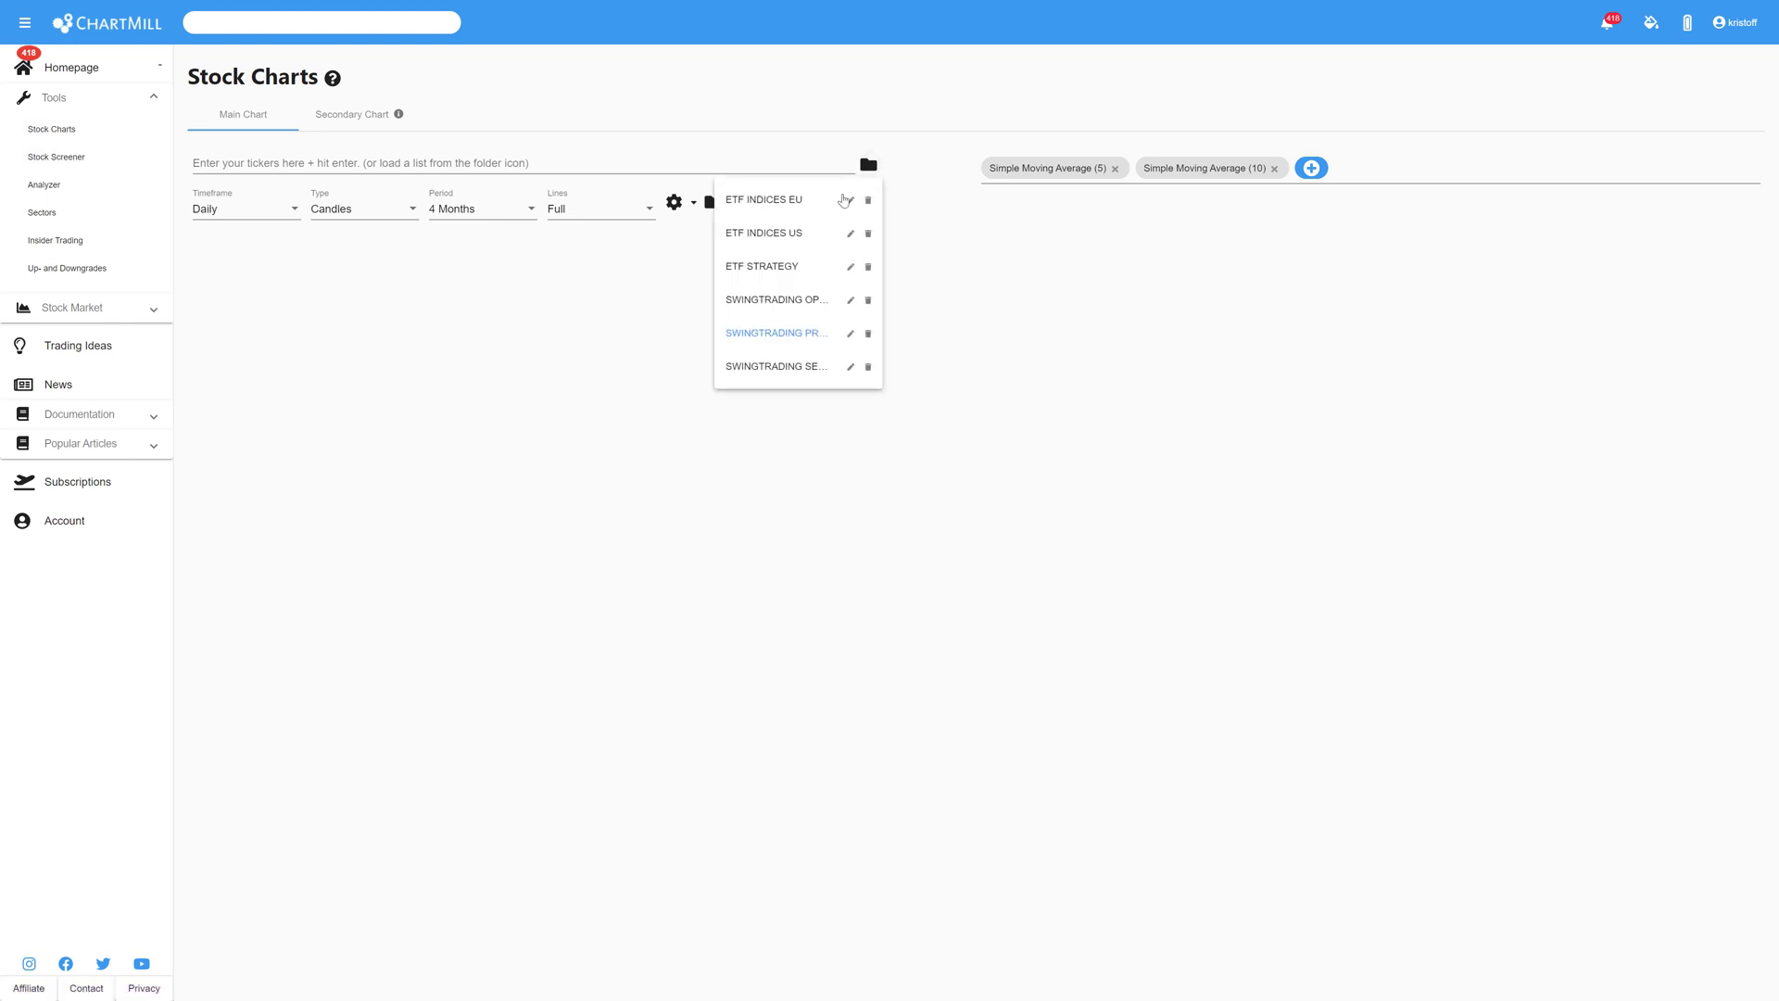
{"action": "left_click", "coordinate": [790, 368]}
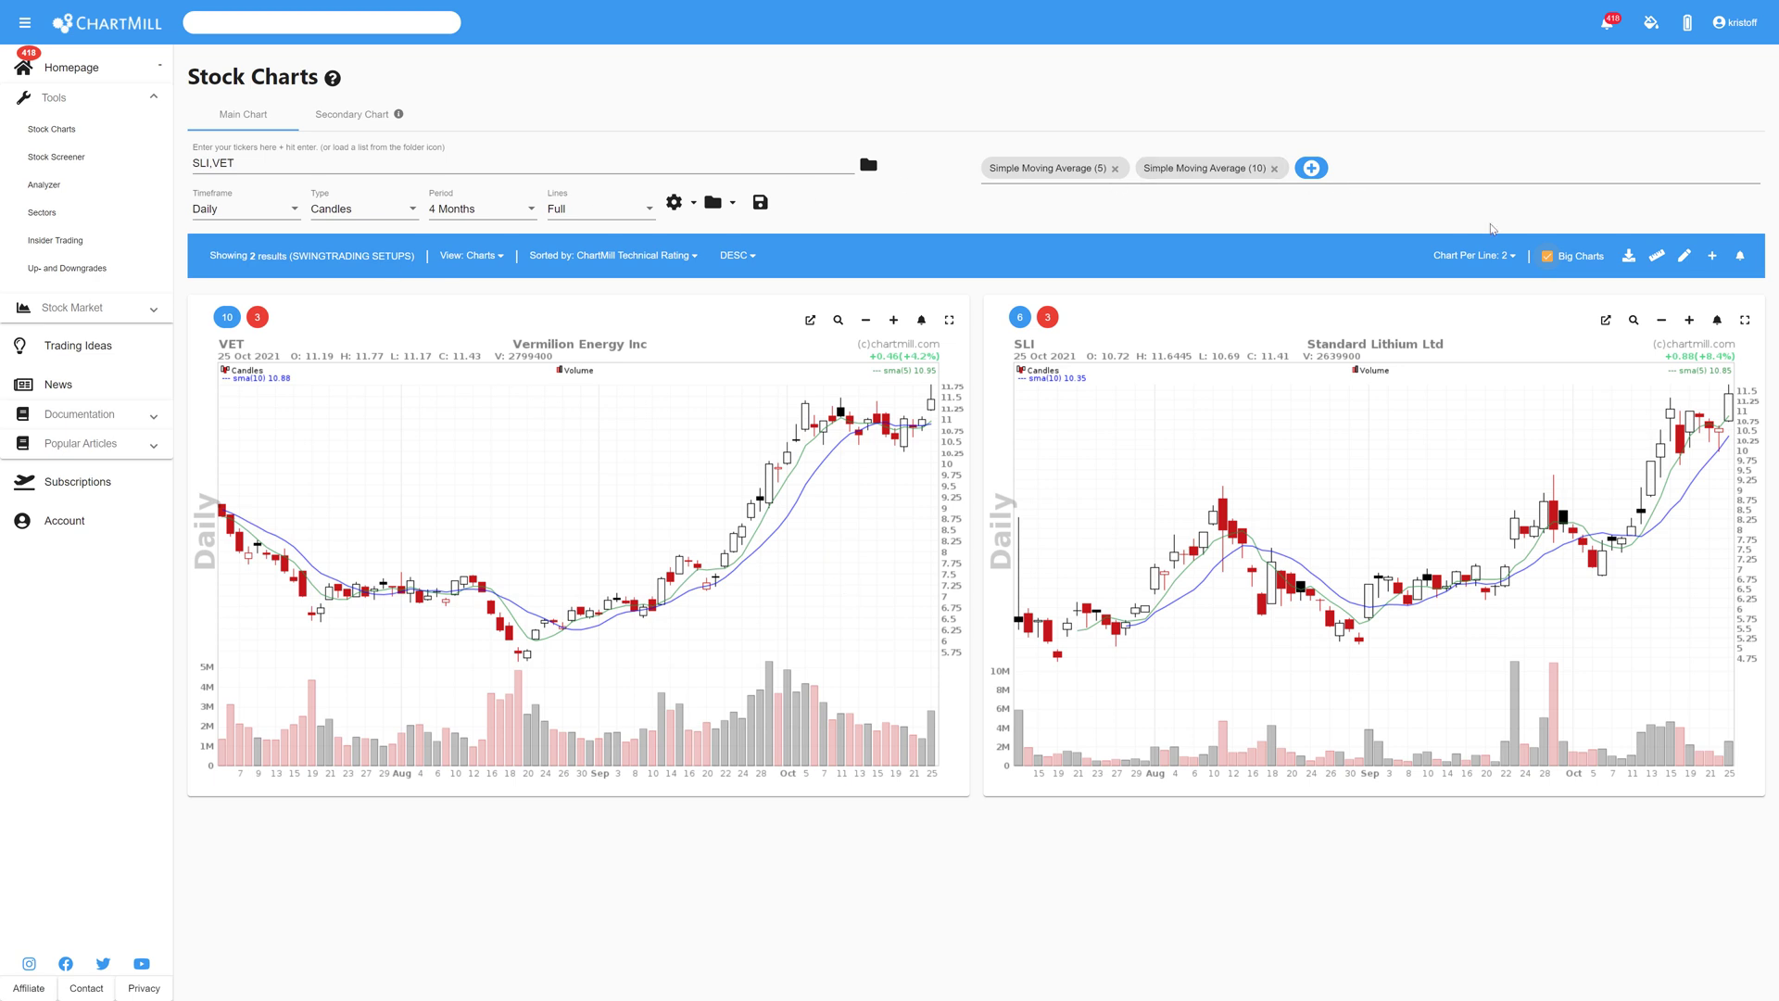
Draw a horizontal price level at 10.25 on the VET chart, then reload to clear the charts.
{"action": "left_click", "coordinate": [1685, 255]}
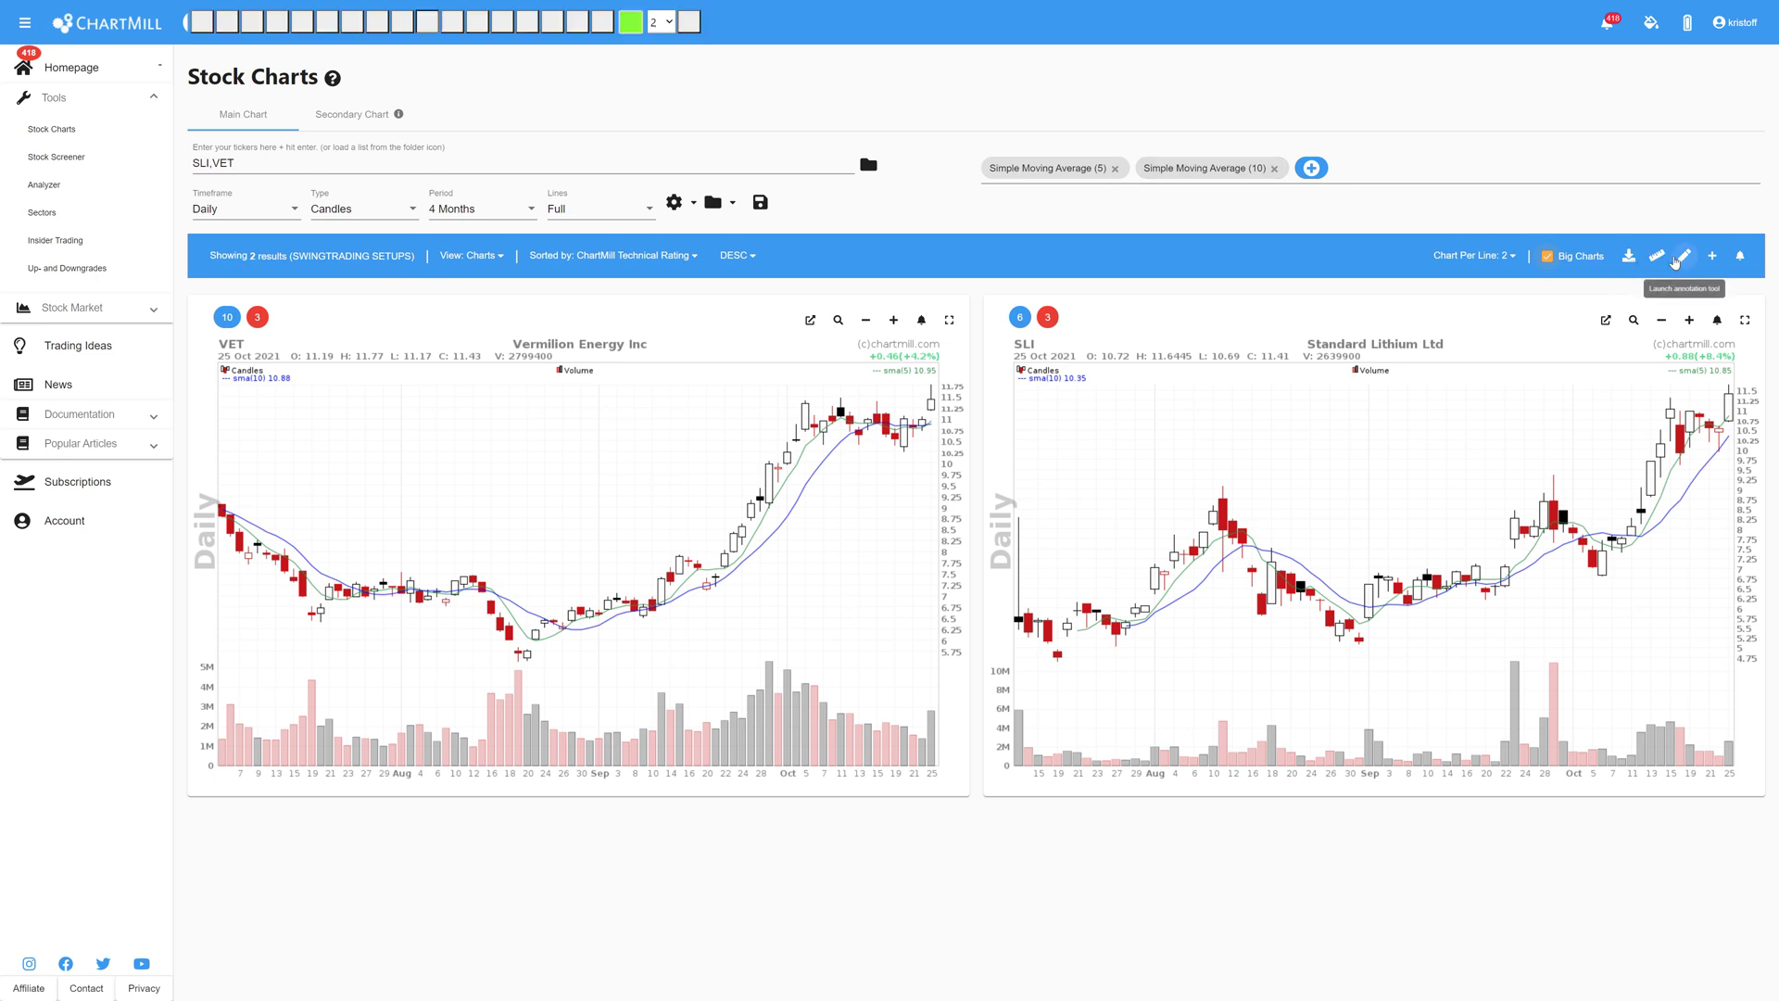
{"action": "left_click", "coordinate": [303, 21]}
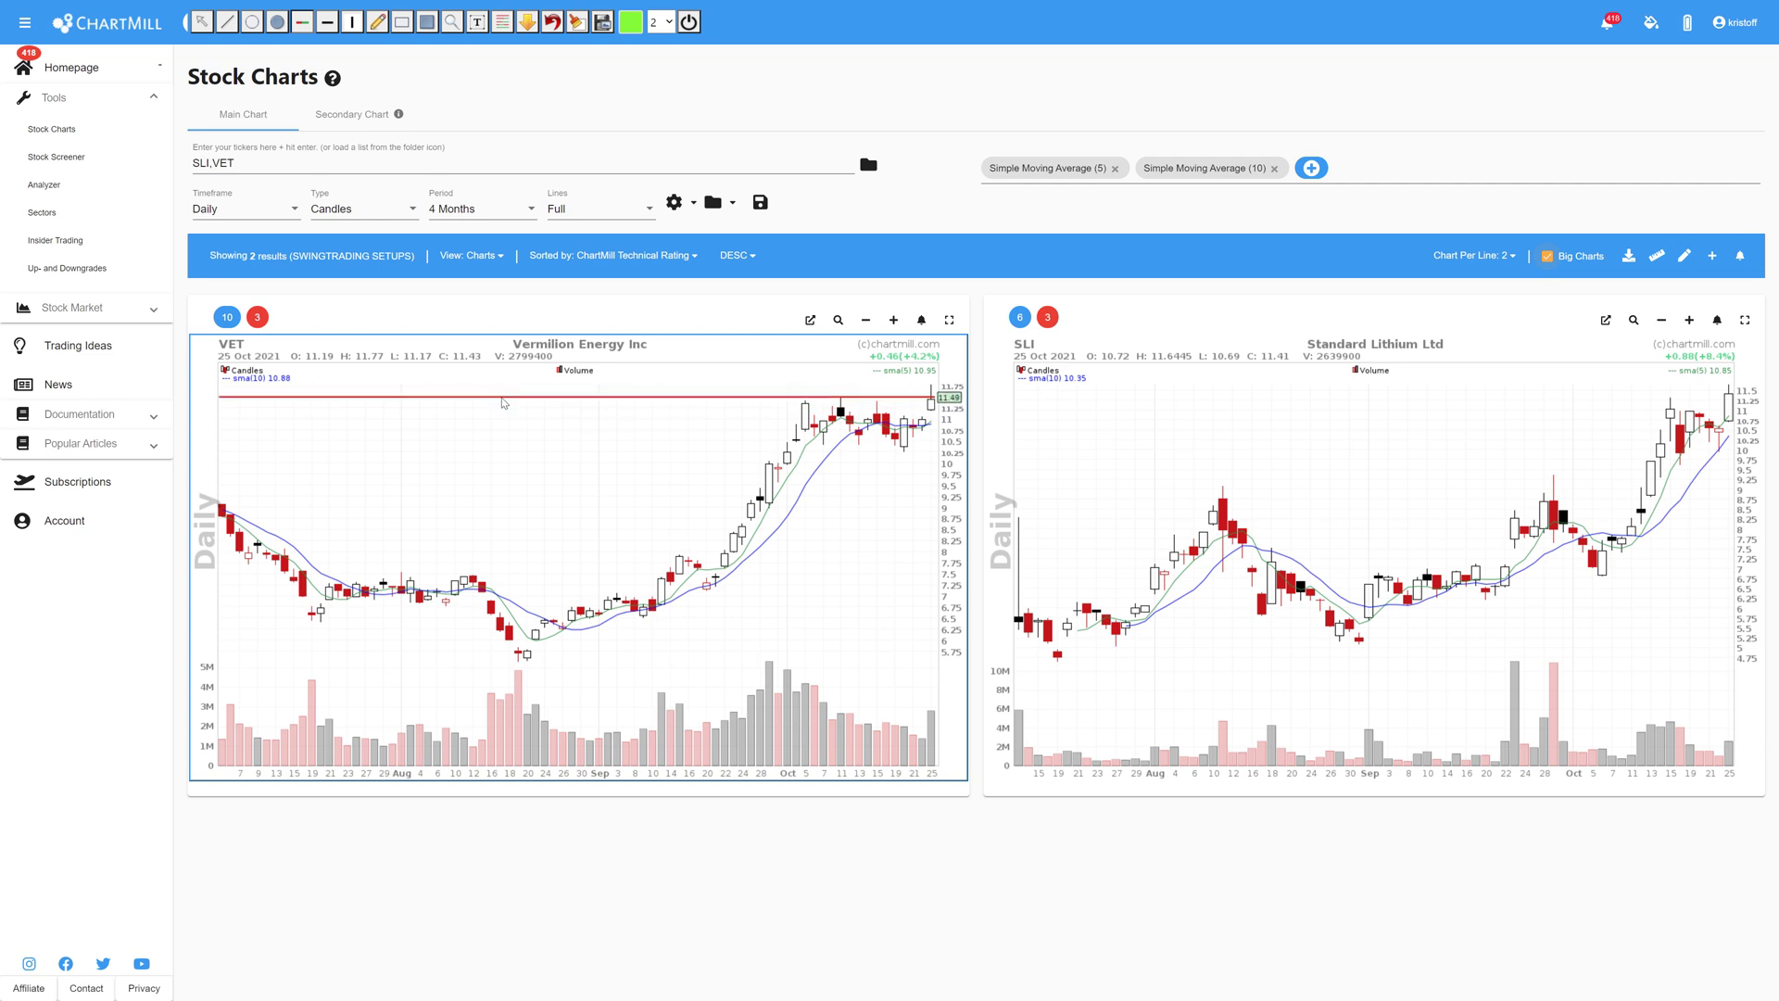
{"action": "left_click", "coordinate": [517, 451]}
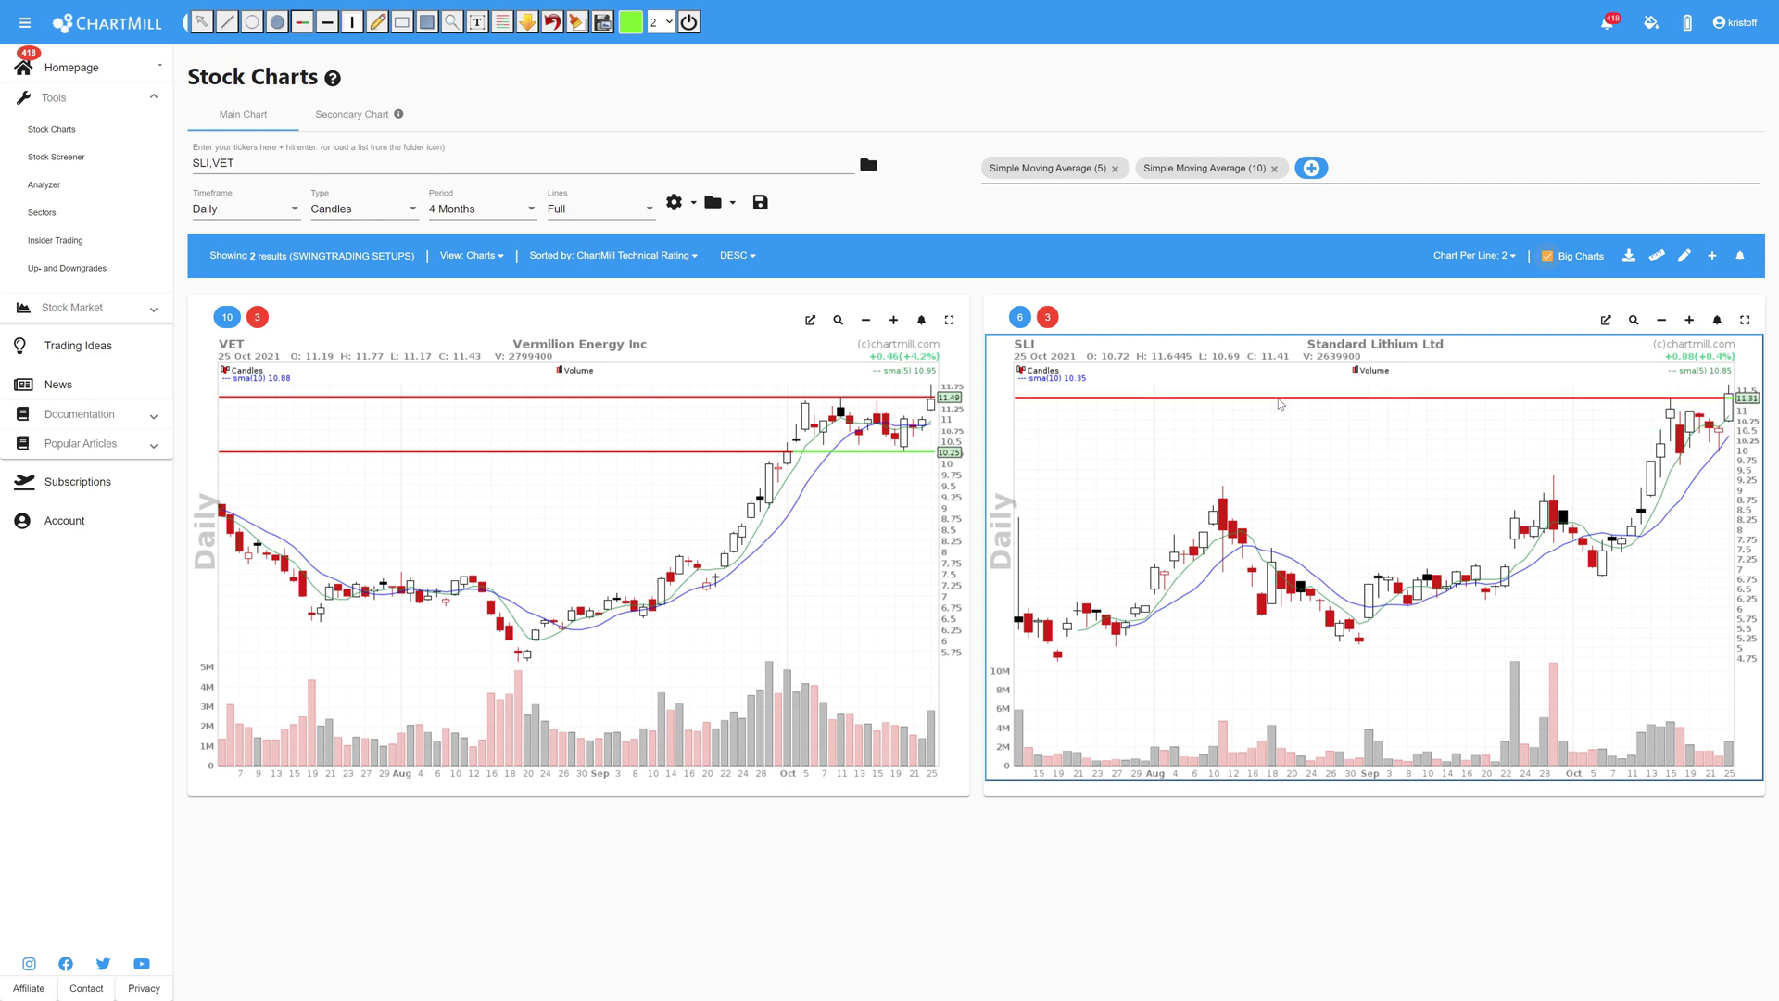
{"action": "key", "text": "F5"}
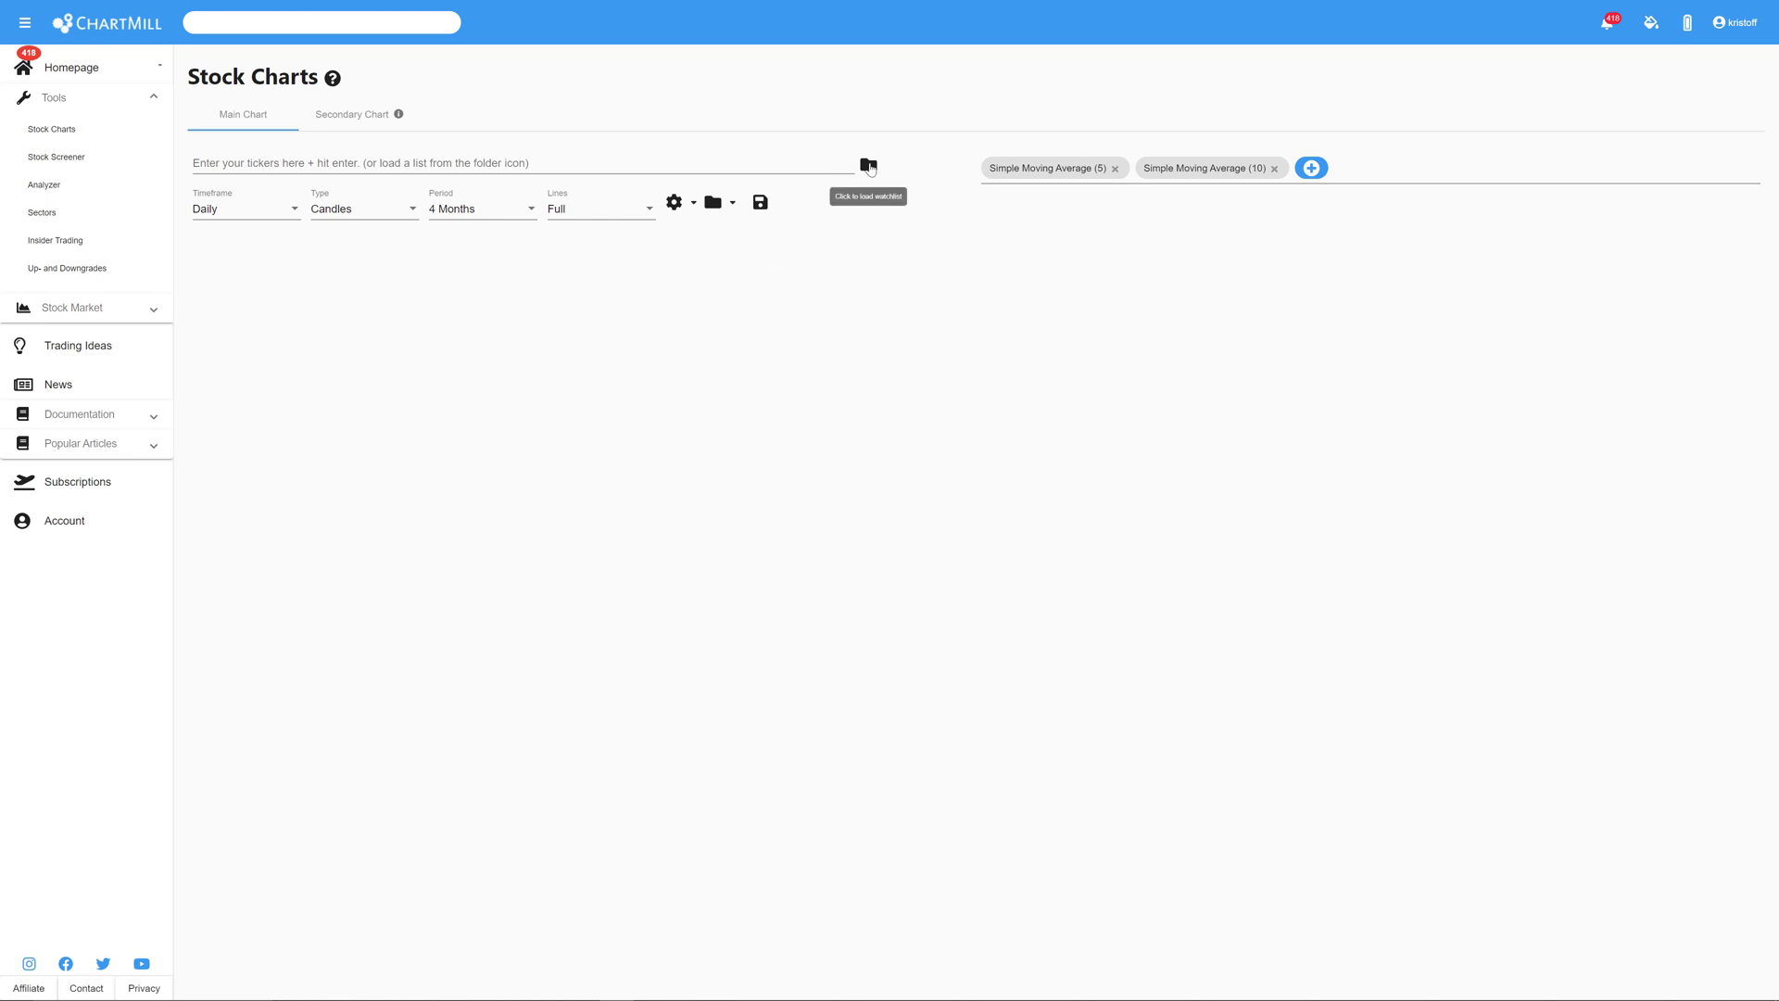
Load SWINGTRADING OPEN in Stock Charts and scroll its 7 charts: ASH, TXT, PNC, MTN, SLI, KKR, GFL.
{"action": "left_click", "coordinate": [870, 167]}
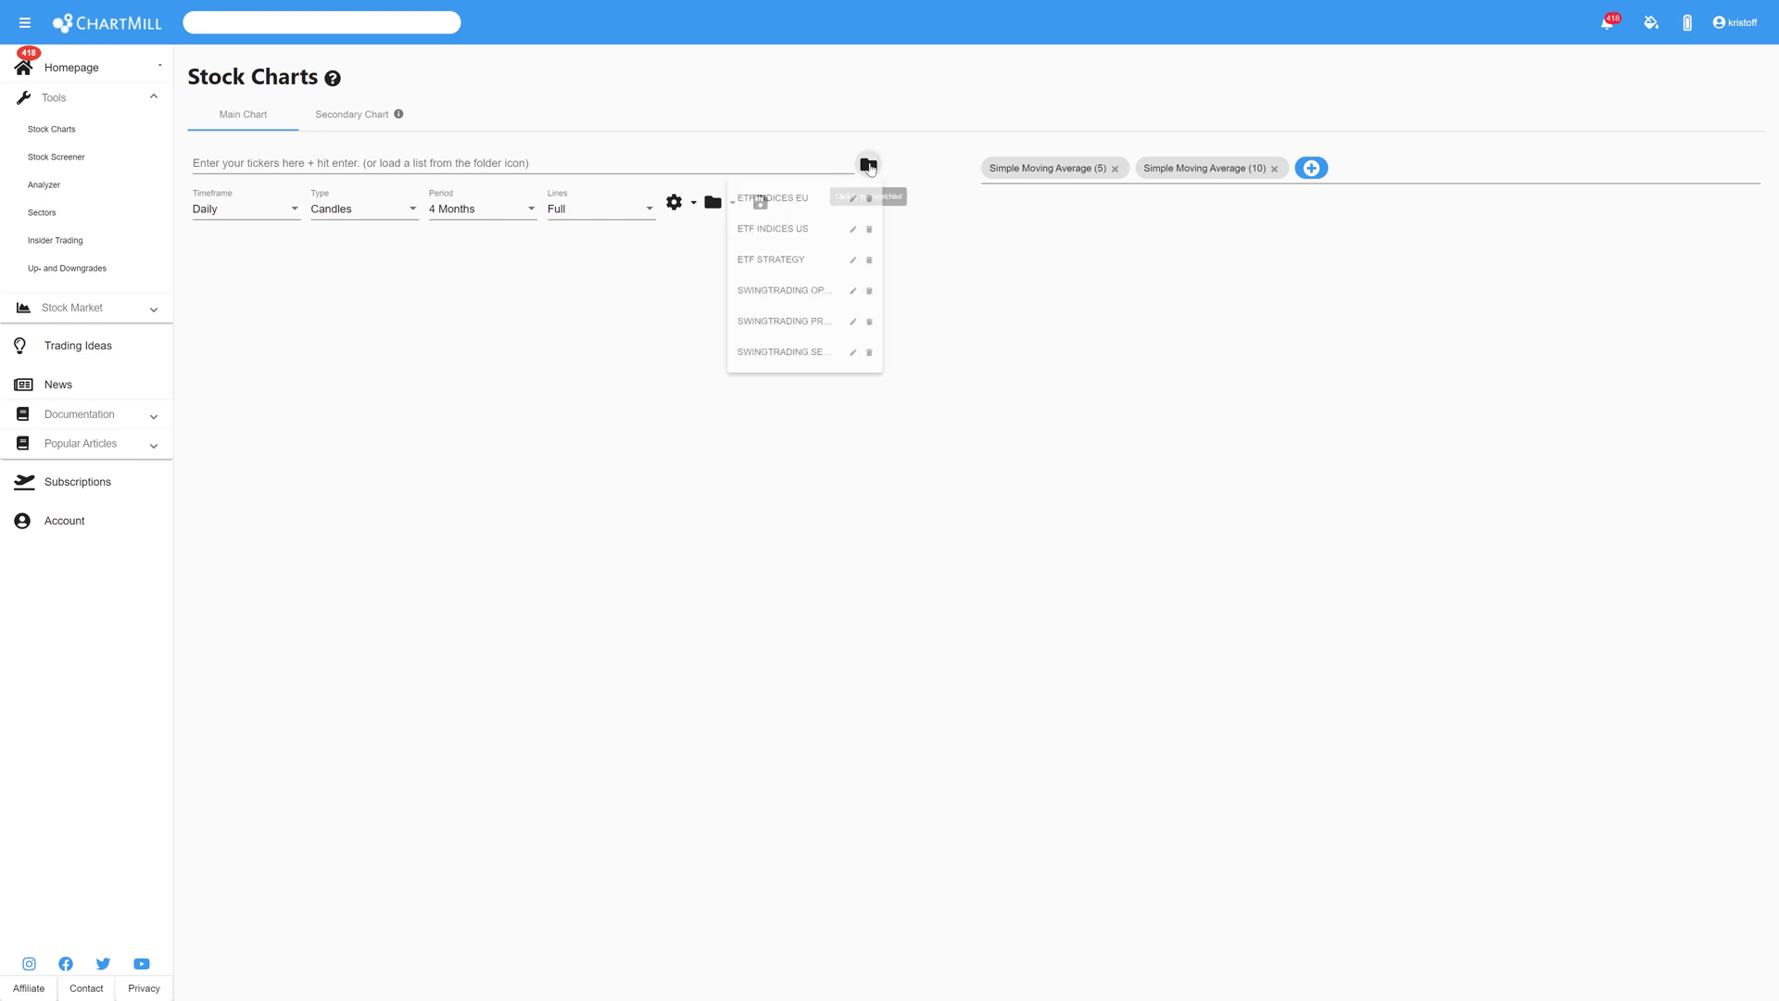
{"action": "left_click", "coordinate": [814, 300]}
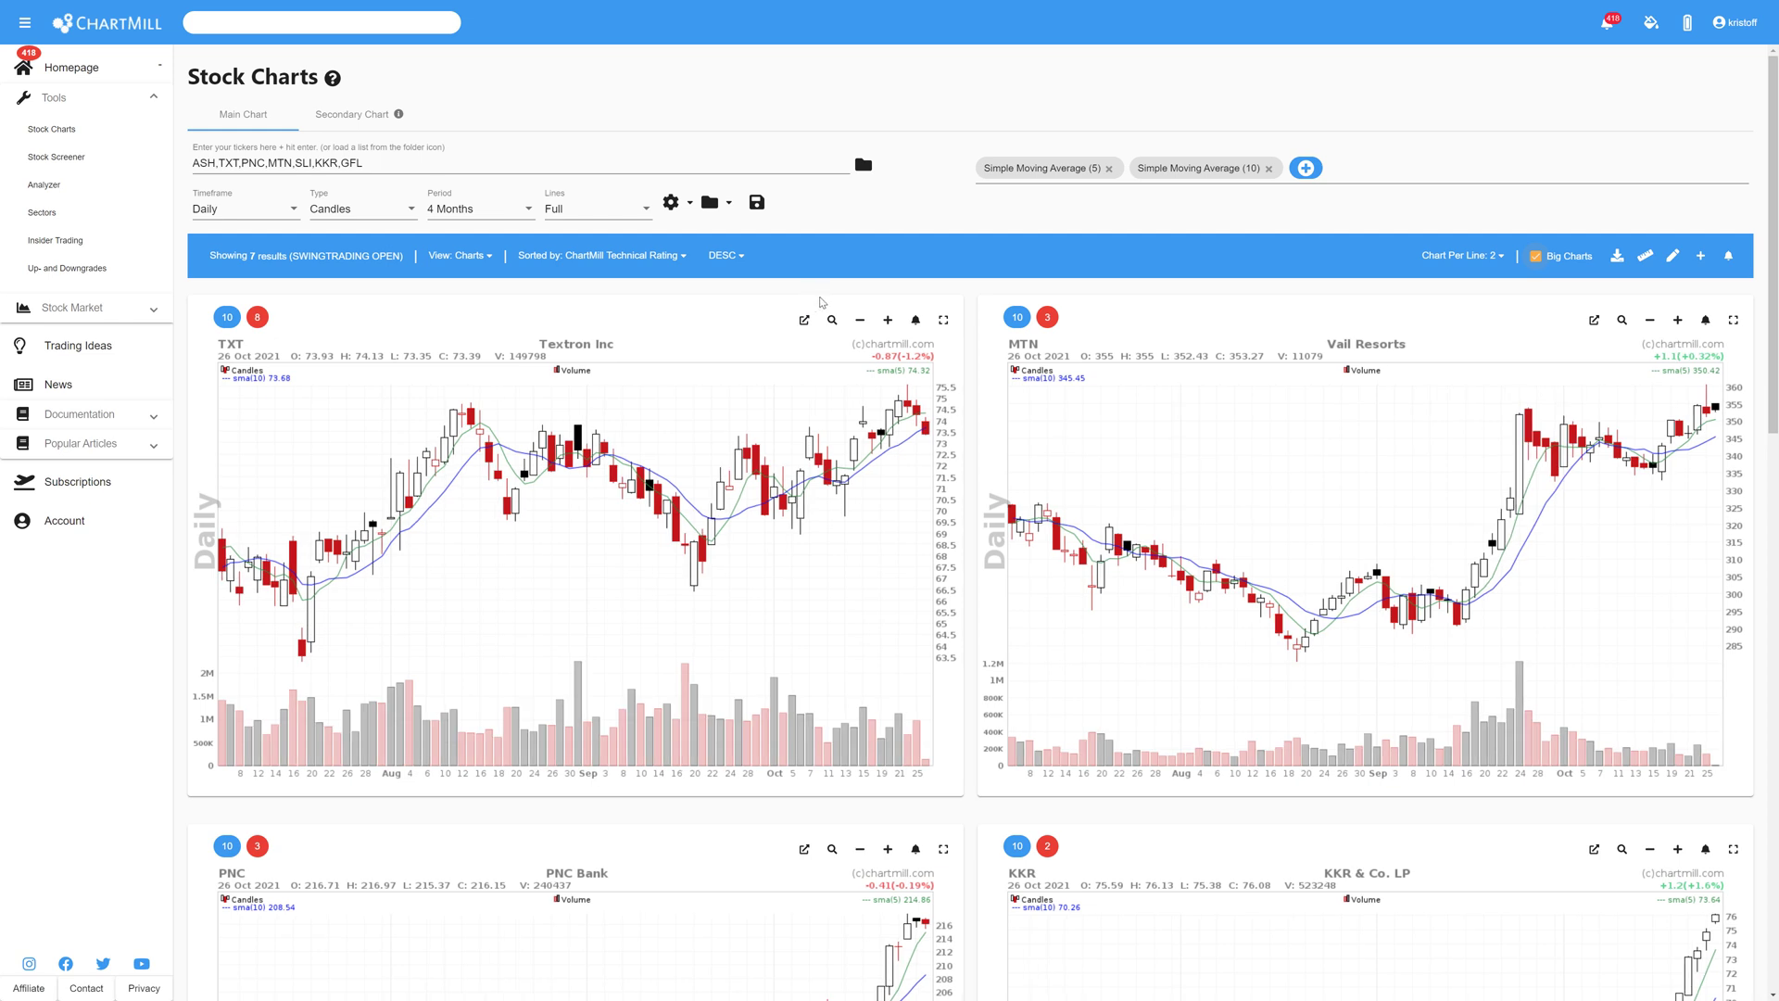
{"action": "scroll", "coordinate": [820, 301], "scroll_direction": "down", "scroll_amount": 2}
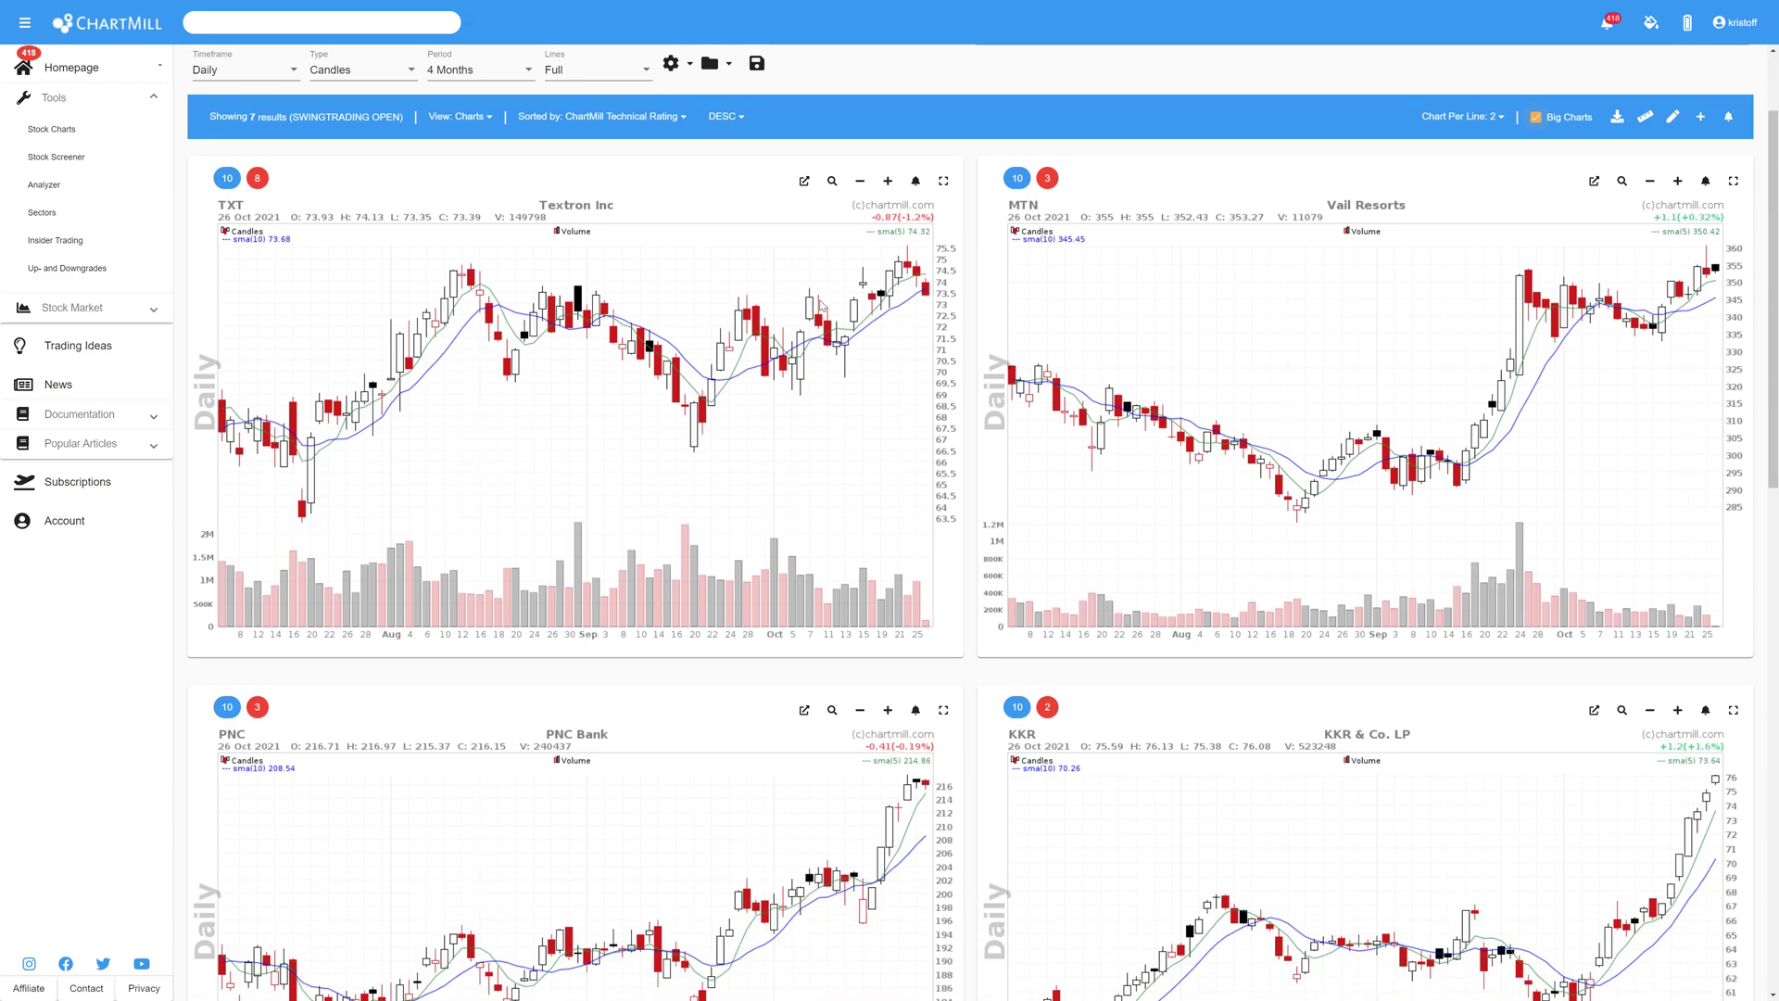
{"action": "scroll", "coordinate": [820, 306], "scroll_direction": "up", "scroll_amount": 3}
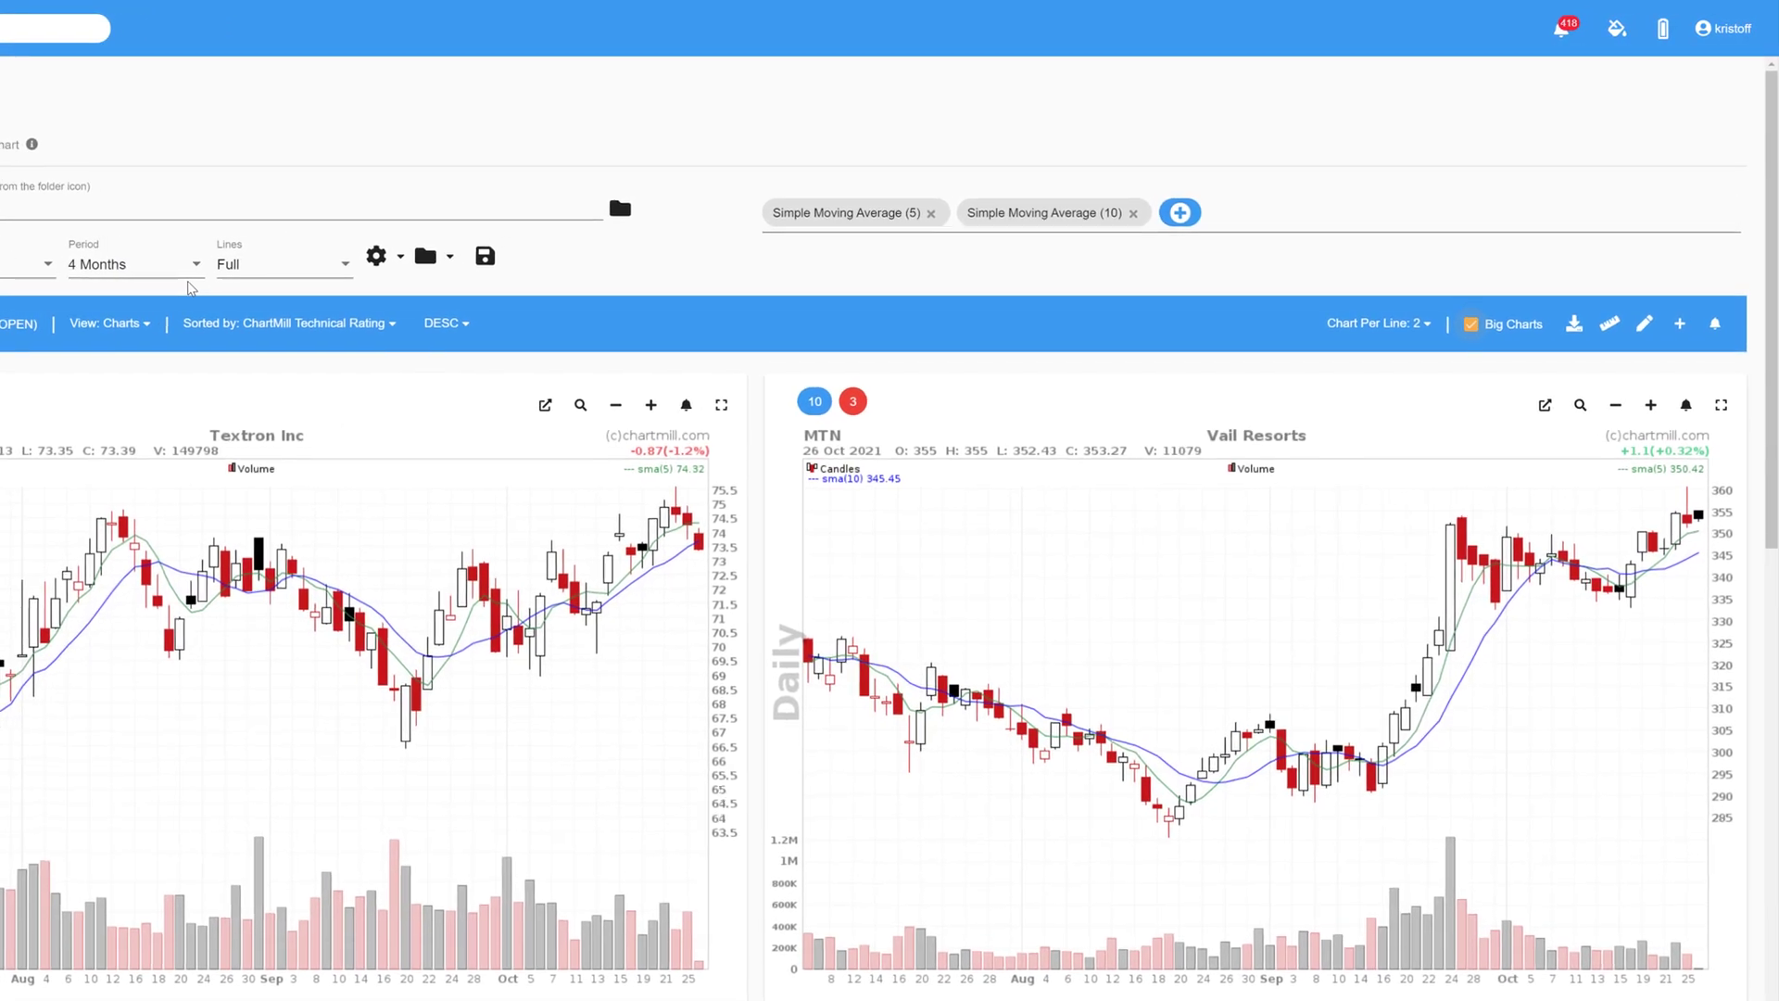
{"action": "scroll", "coordinate": [185, 278], "scroll_direction": "down", "scroll_amount": 2}
{"action": "scroll", "coordinate": [176, 287], "scroll_direction": "up", "scroll_amount": 2}
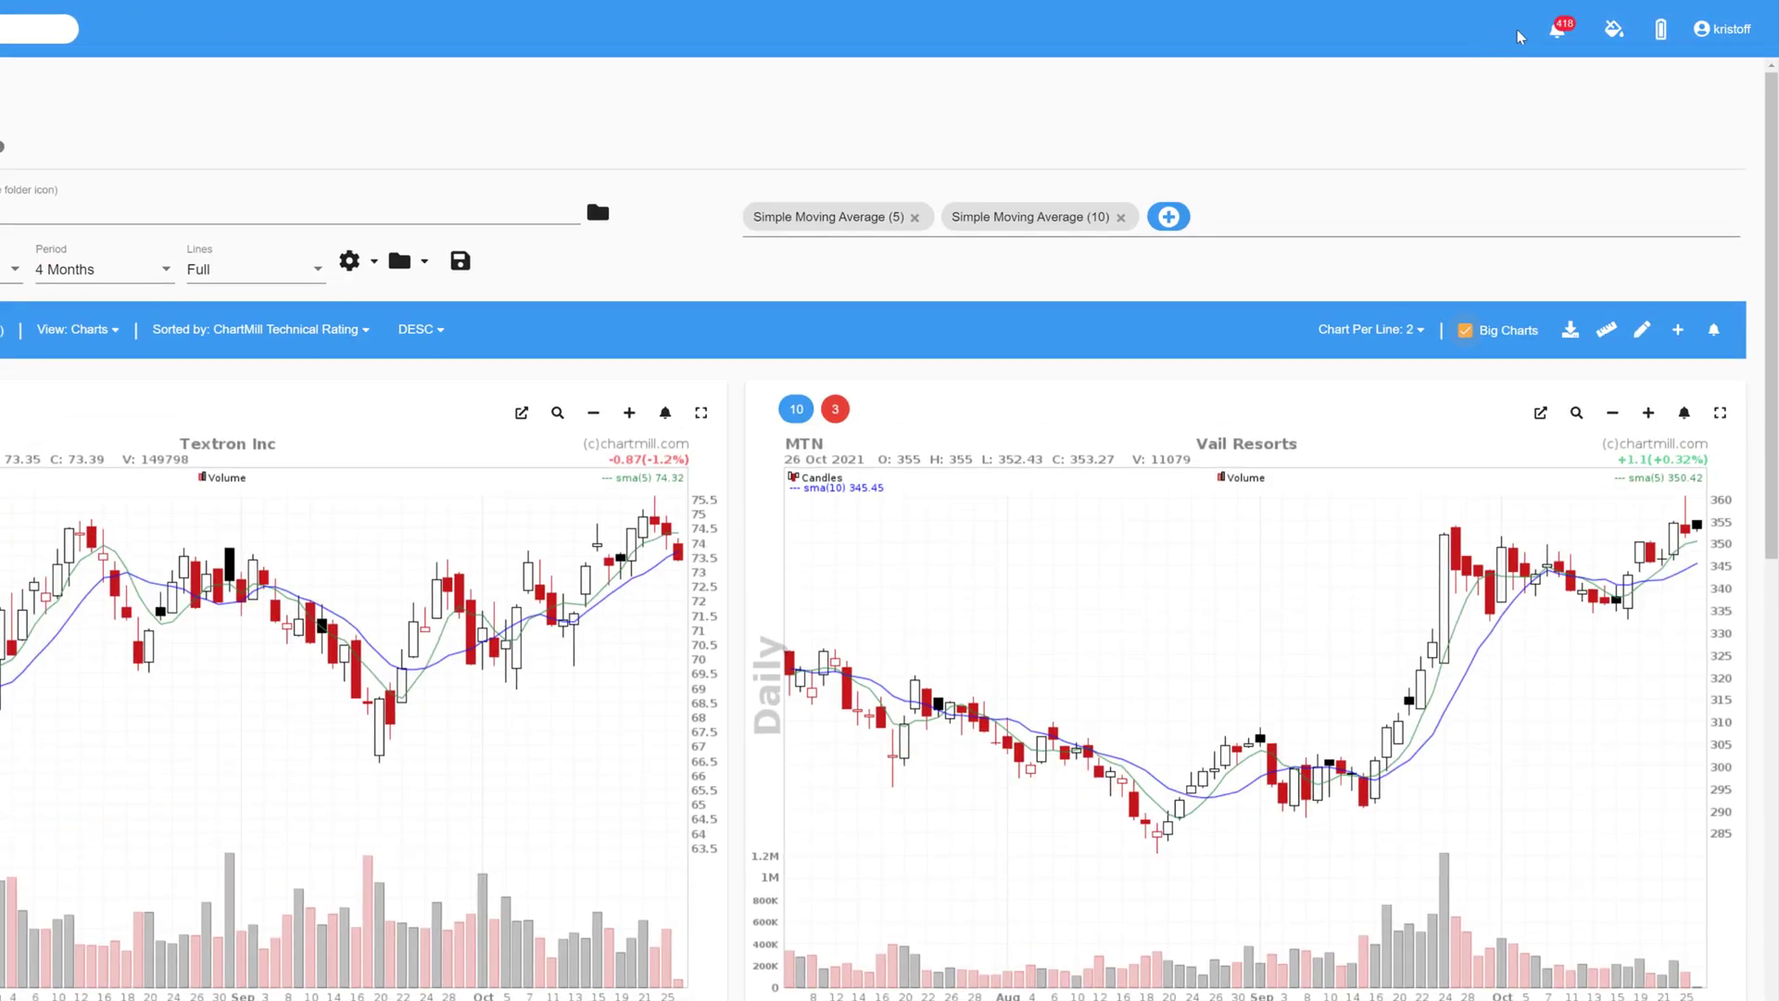
Go to the Watchlists section of My Account settings.
{"action": "left_click", "coordinate": [1737, 34]}
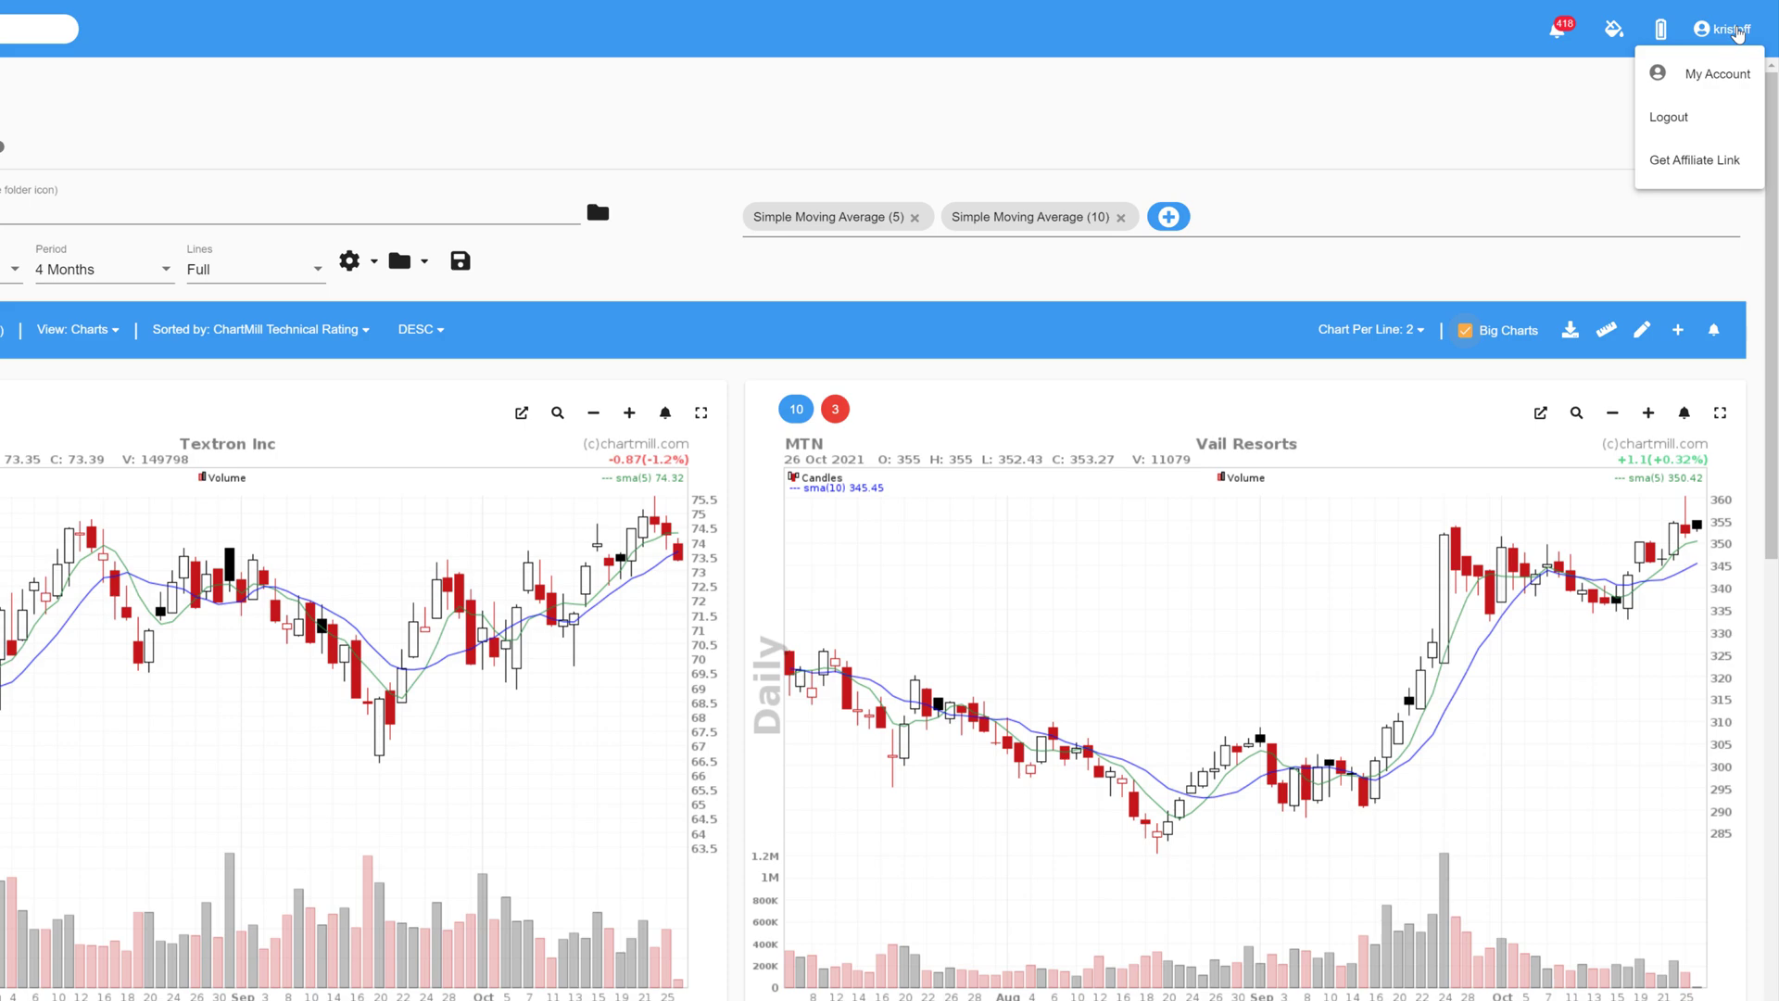
{"action": "left_click", "coordinate": [1722, 76]}
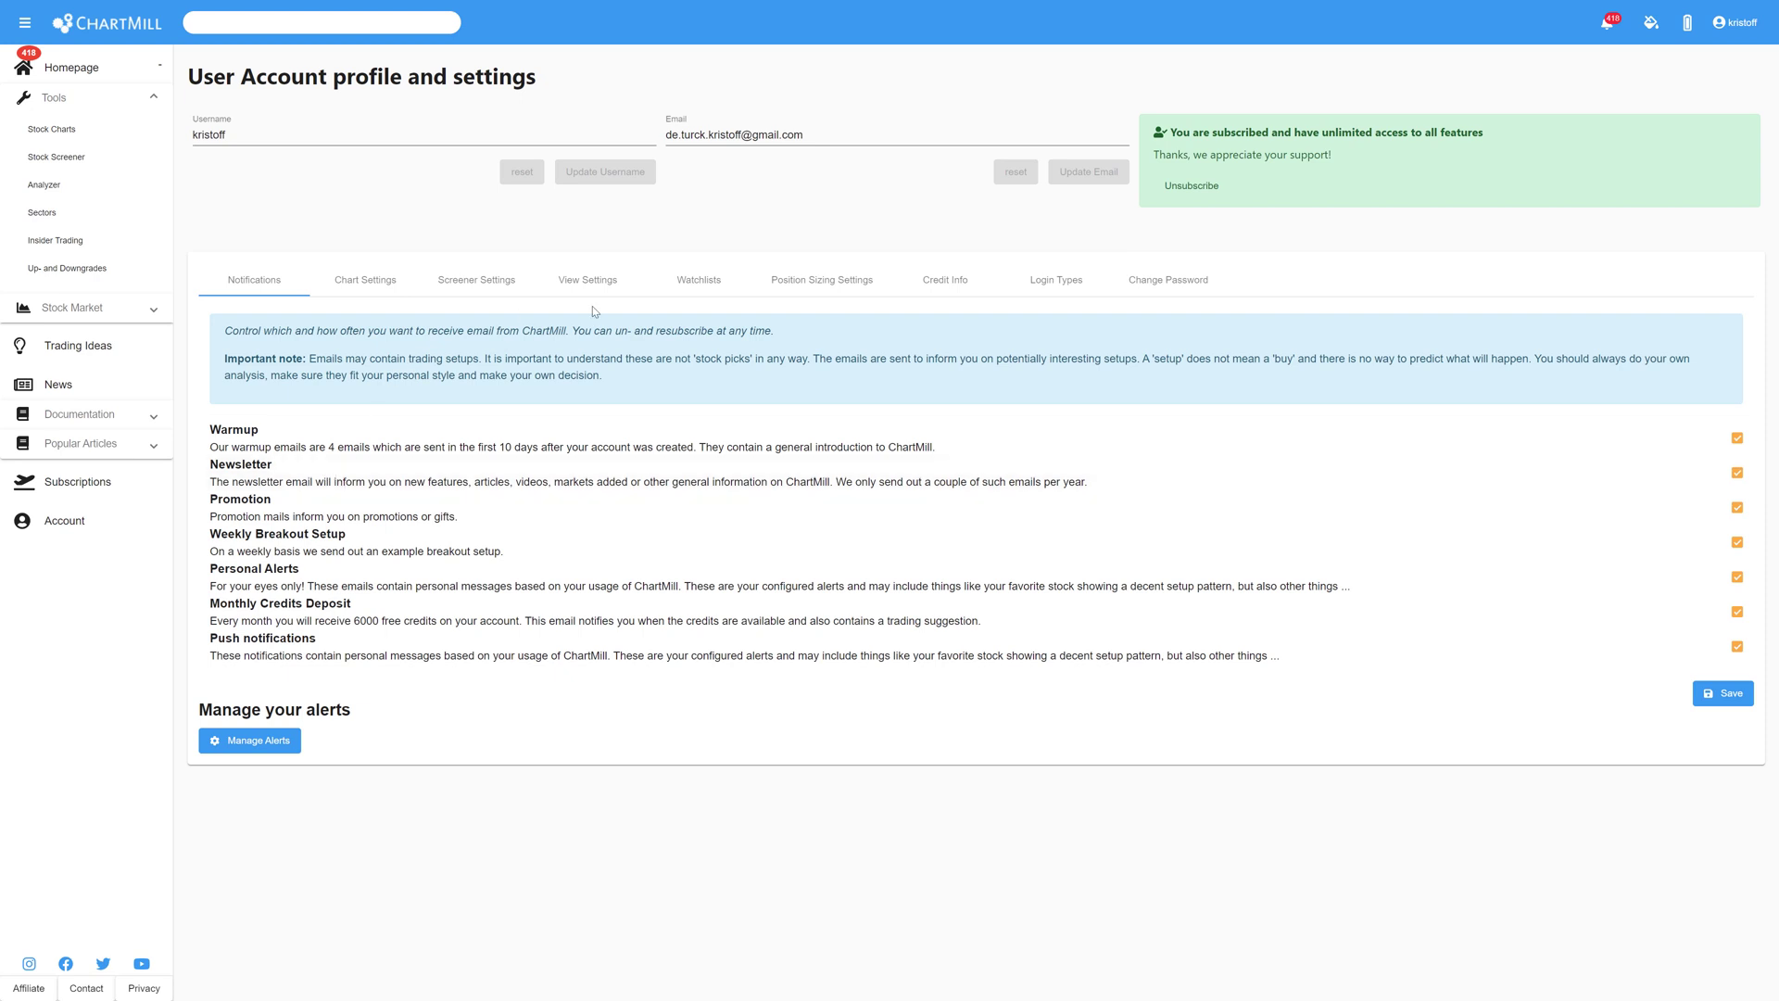
{"action": "left_click", "coordinate": [742, 285]}
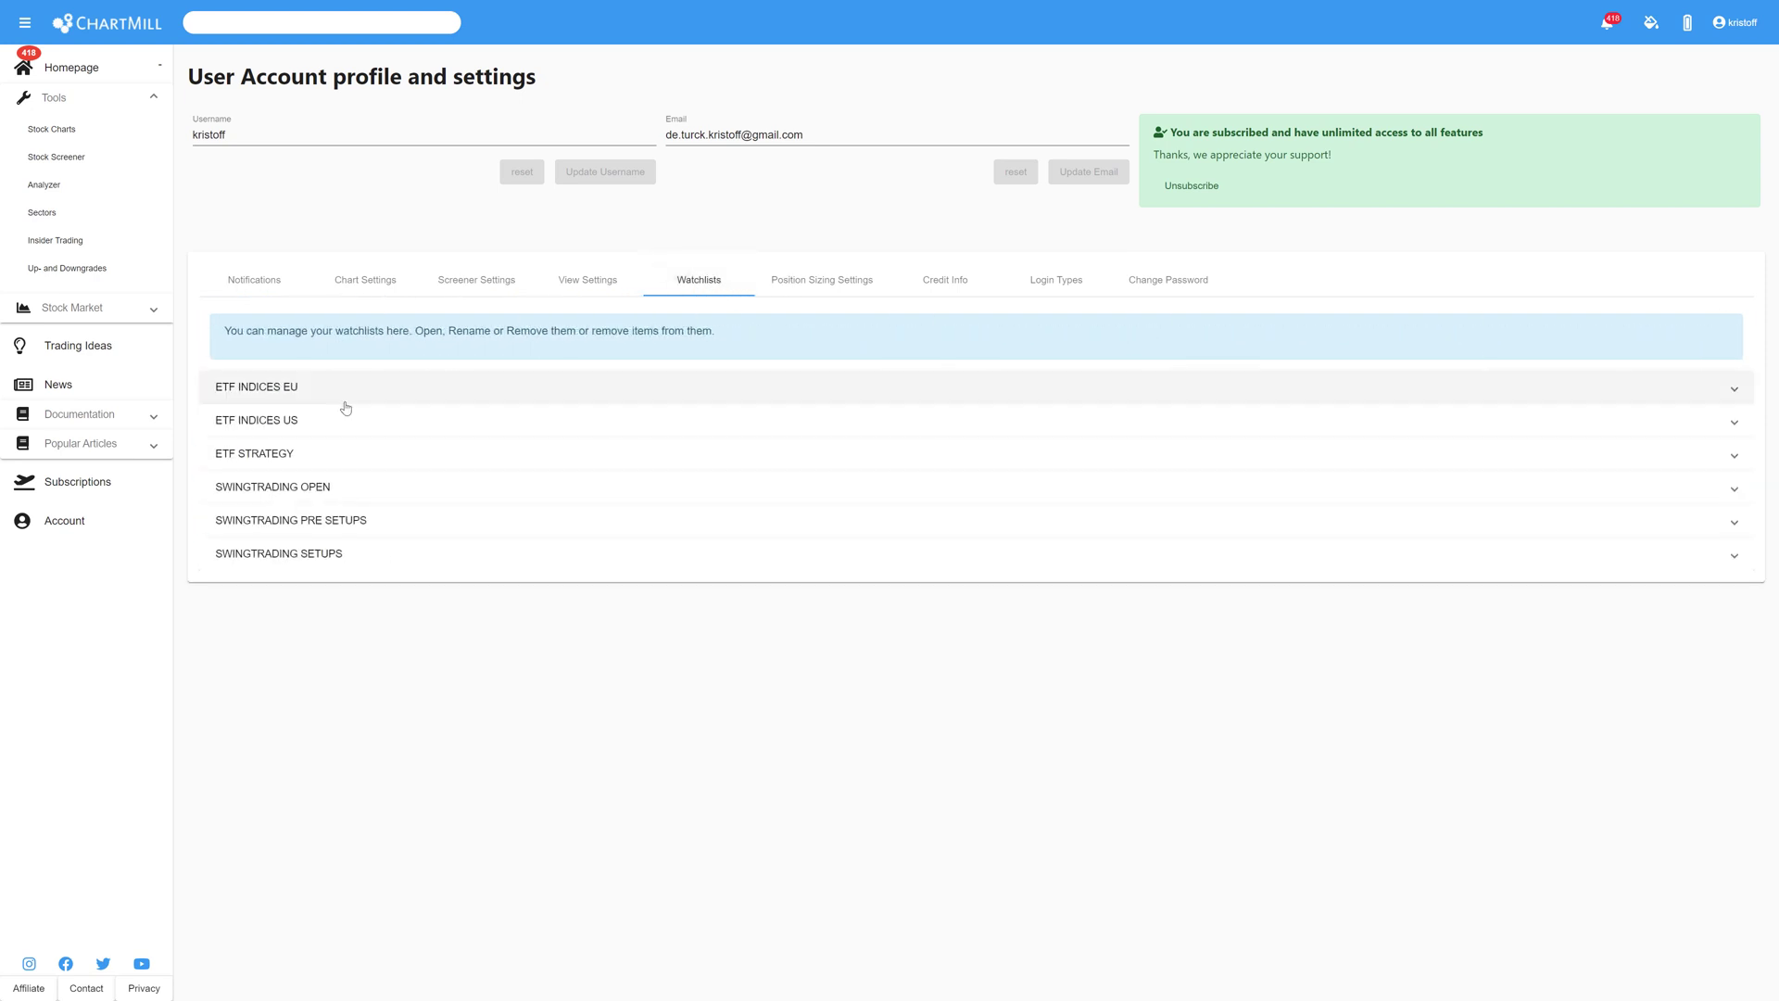
Inspect the ETF INDICES EU, ETF INDICES US and PRE SETUPS lists, then open SWINGTRADING OPEN in Stock Charts.
{"action": "left_click", "coordinate": [271, 393]}
{"action": "left_click", "coordinate": [271, 392]}
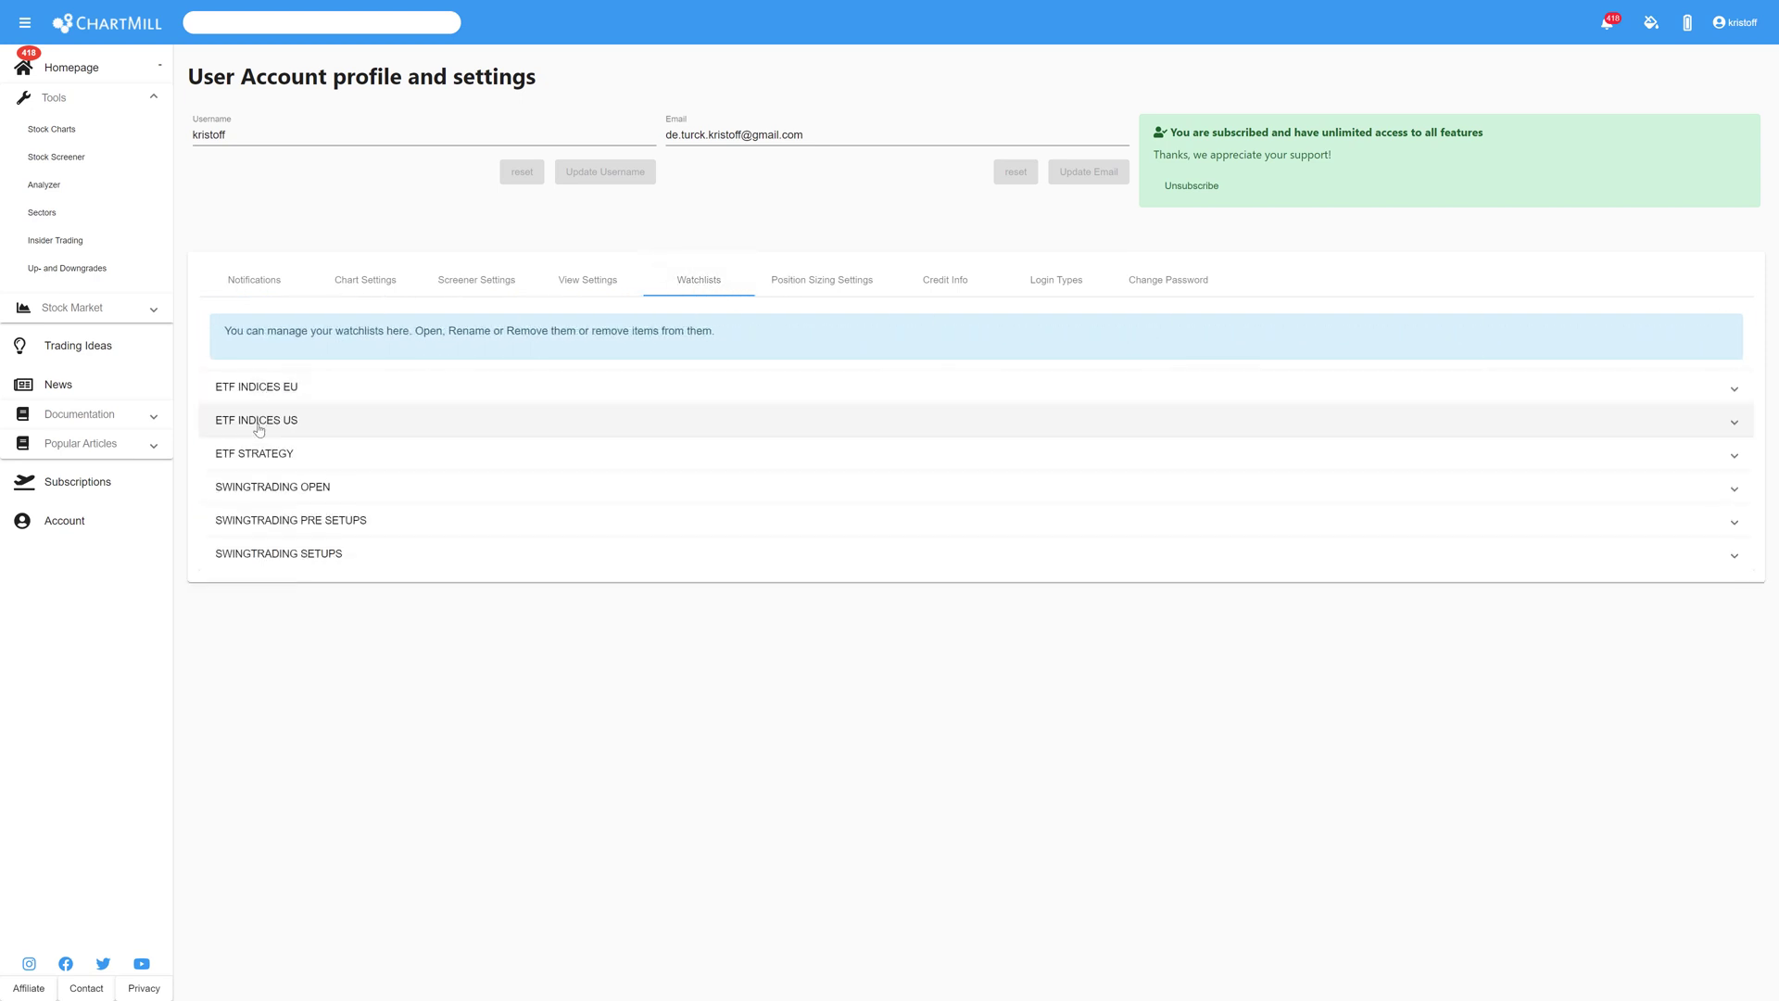
{"action": "left_click", "coordinate": [259, 418]}
{"action": "left_click", "coordinate": [260, 437]}
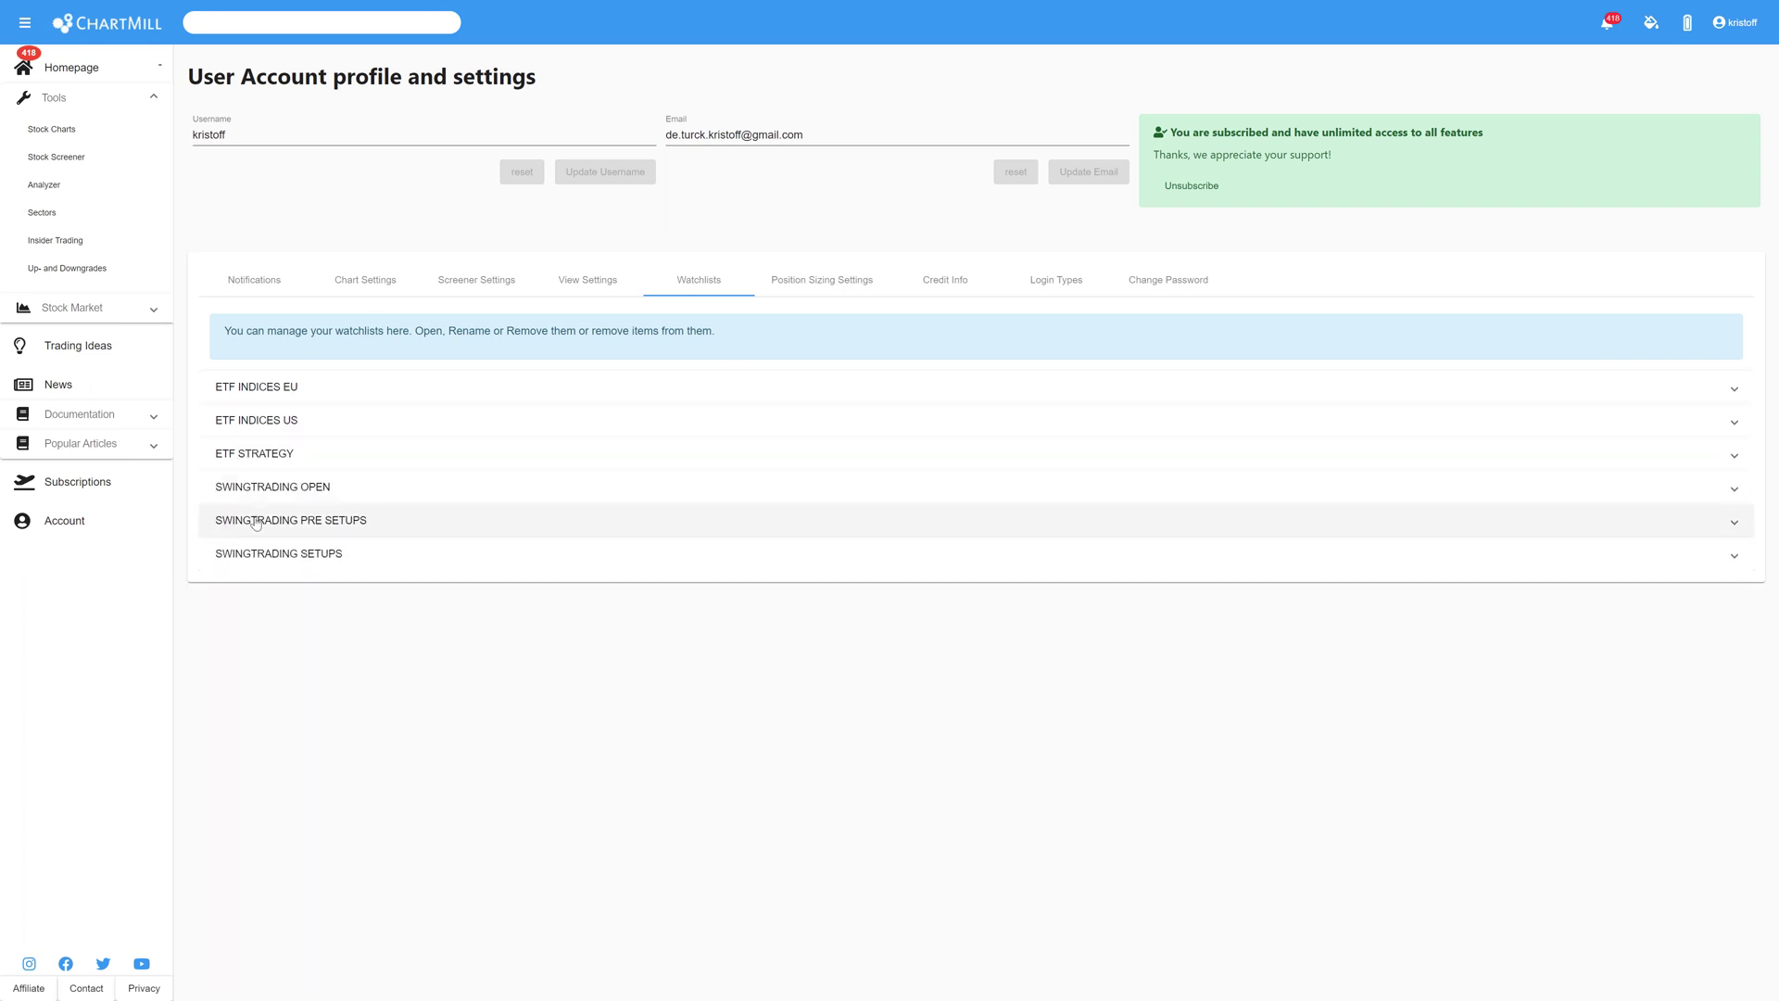
{"action": "left_click", "coordinate": [257, 522]}
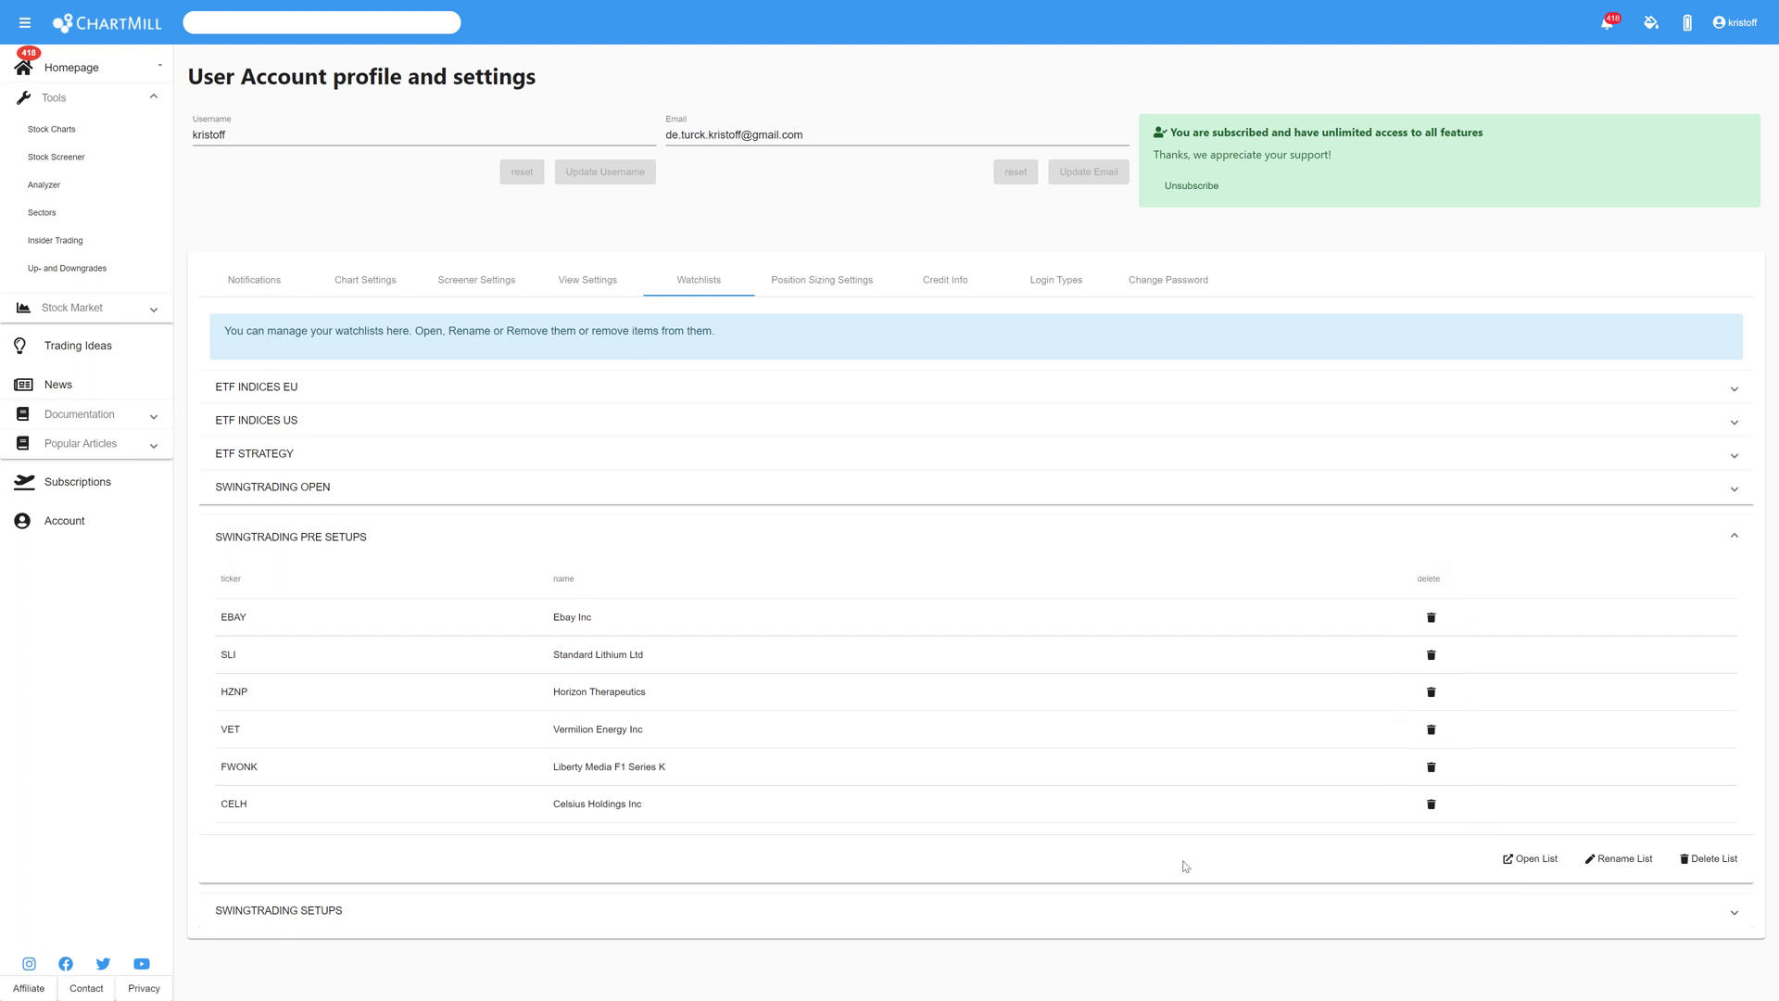
{"action": "left_click", "coordinate": [266, 537]}
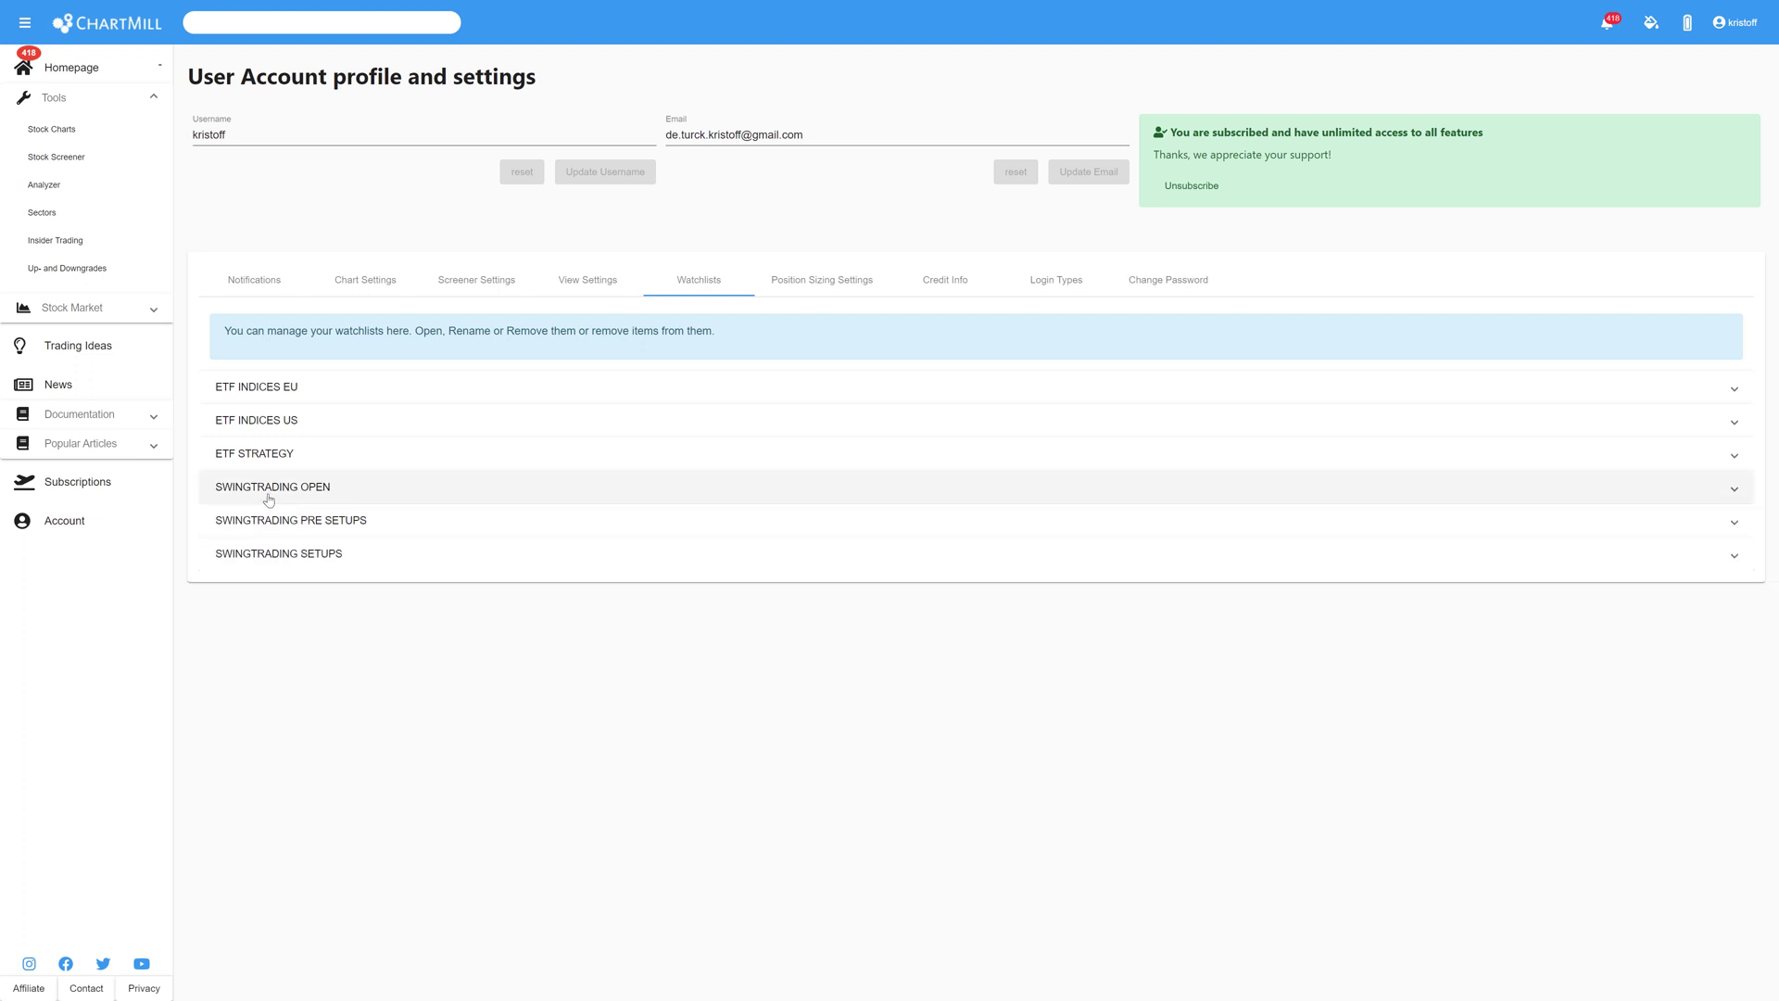
{"action": "left_click", "coordinate": [267, 489]}
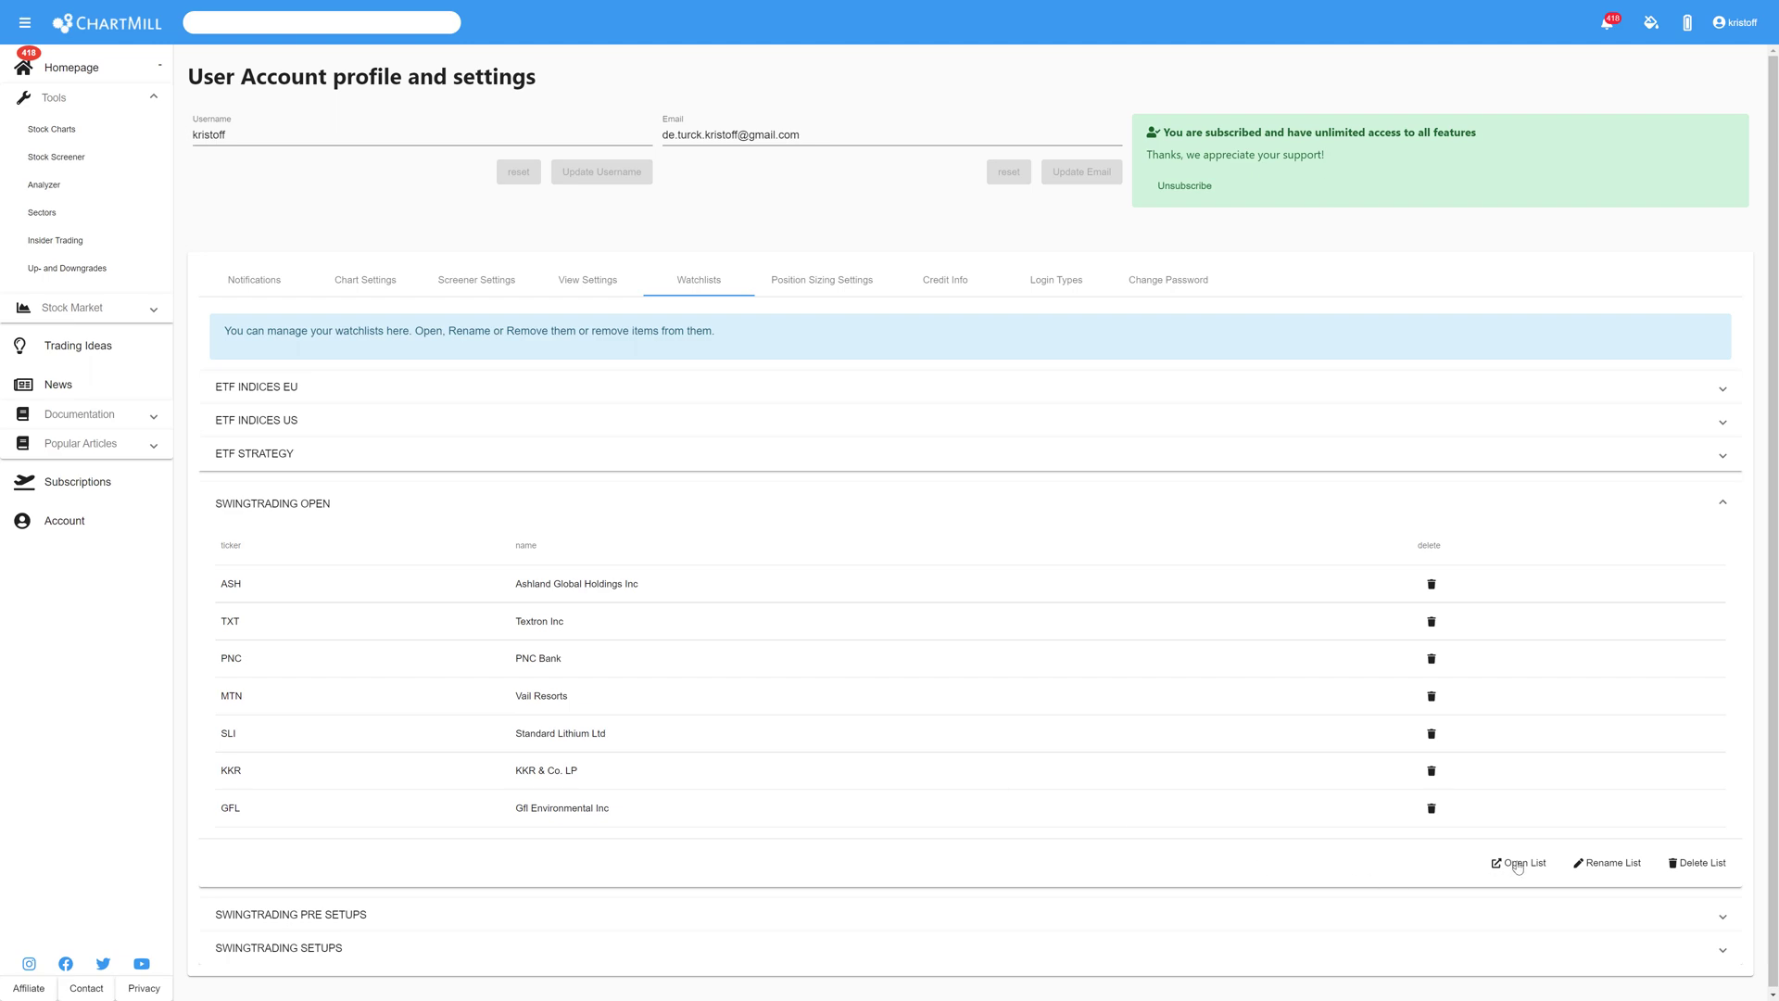
{"action": "left_click", "coordinate": [1517, 863]}
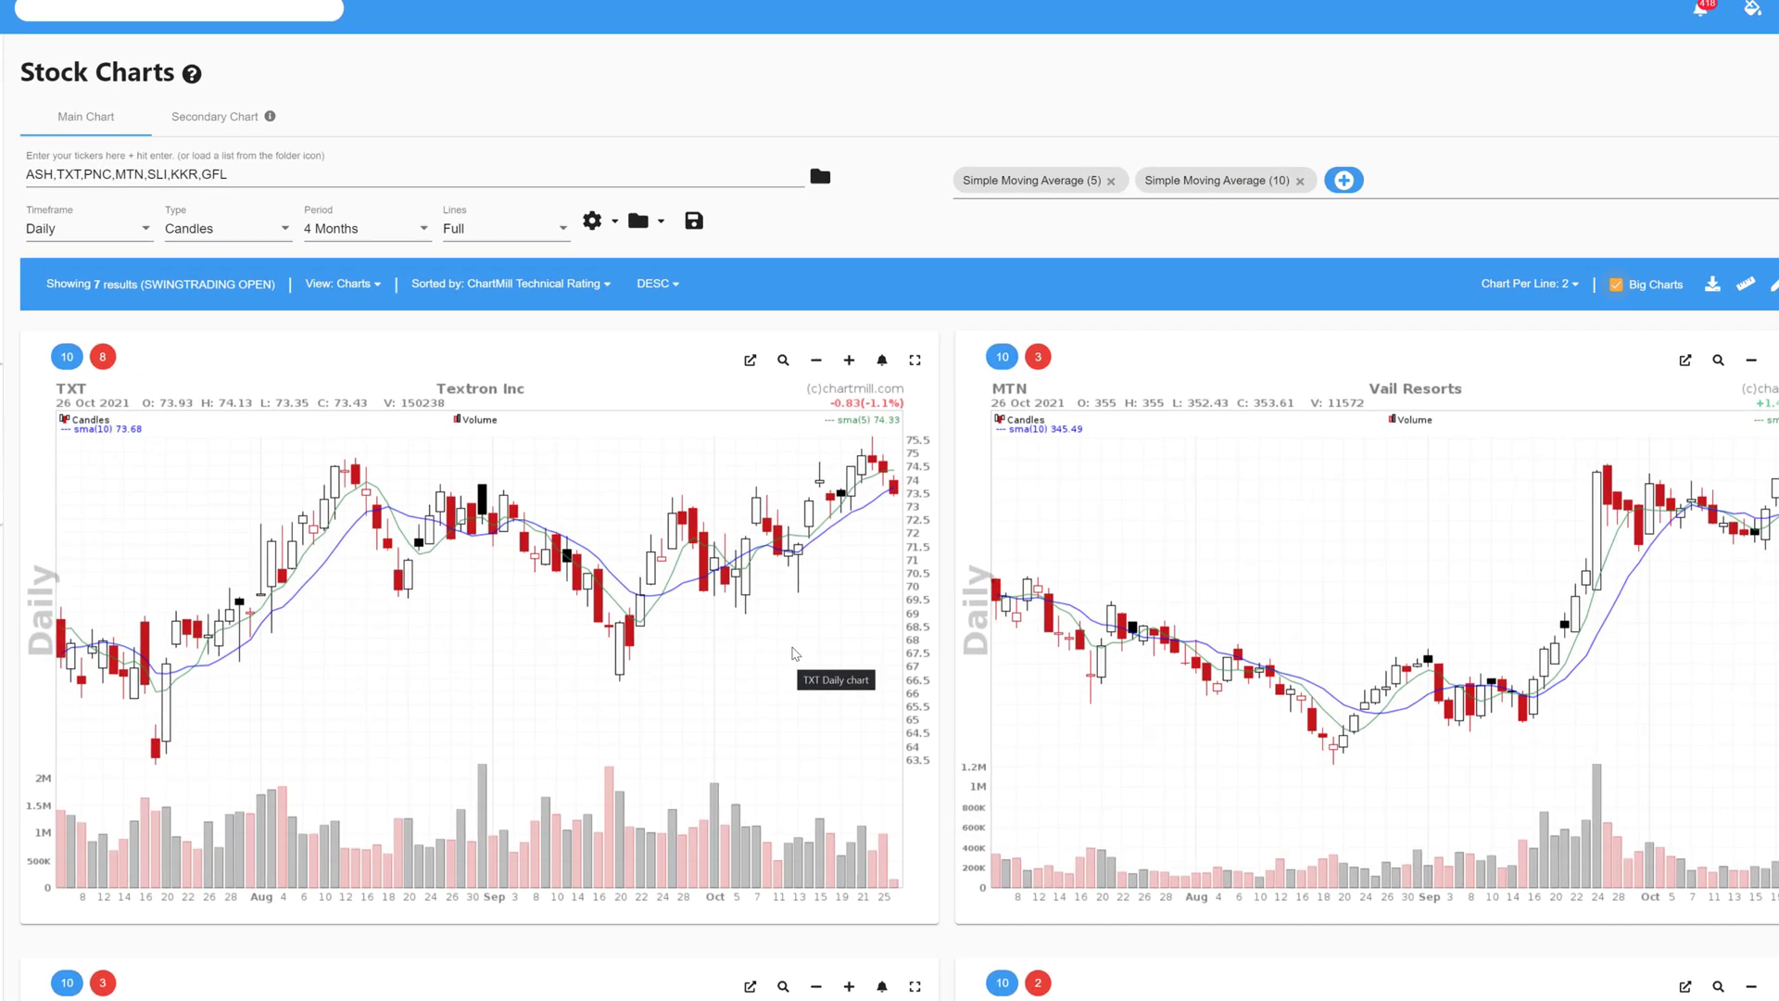
Create a Textron (TXT) earnings alert that triggers 2 days before the release.
{"action": "scroll", "coordinate": [759, 722], "scroll_direction": "down", "scroll_amount": 3}
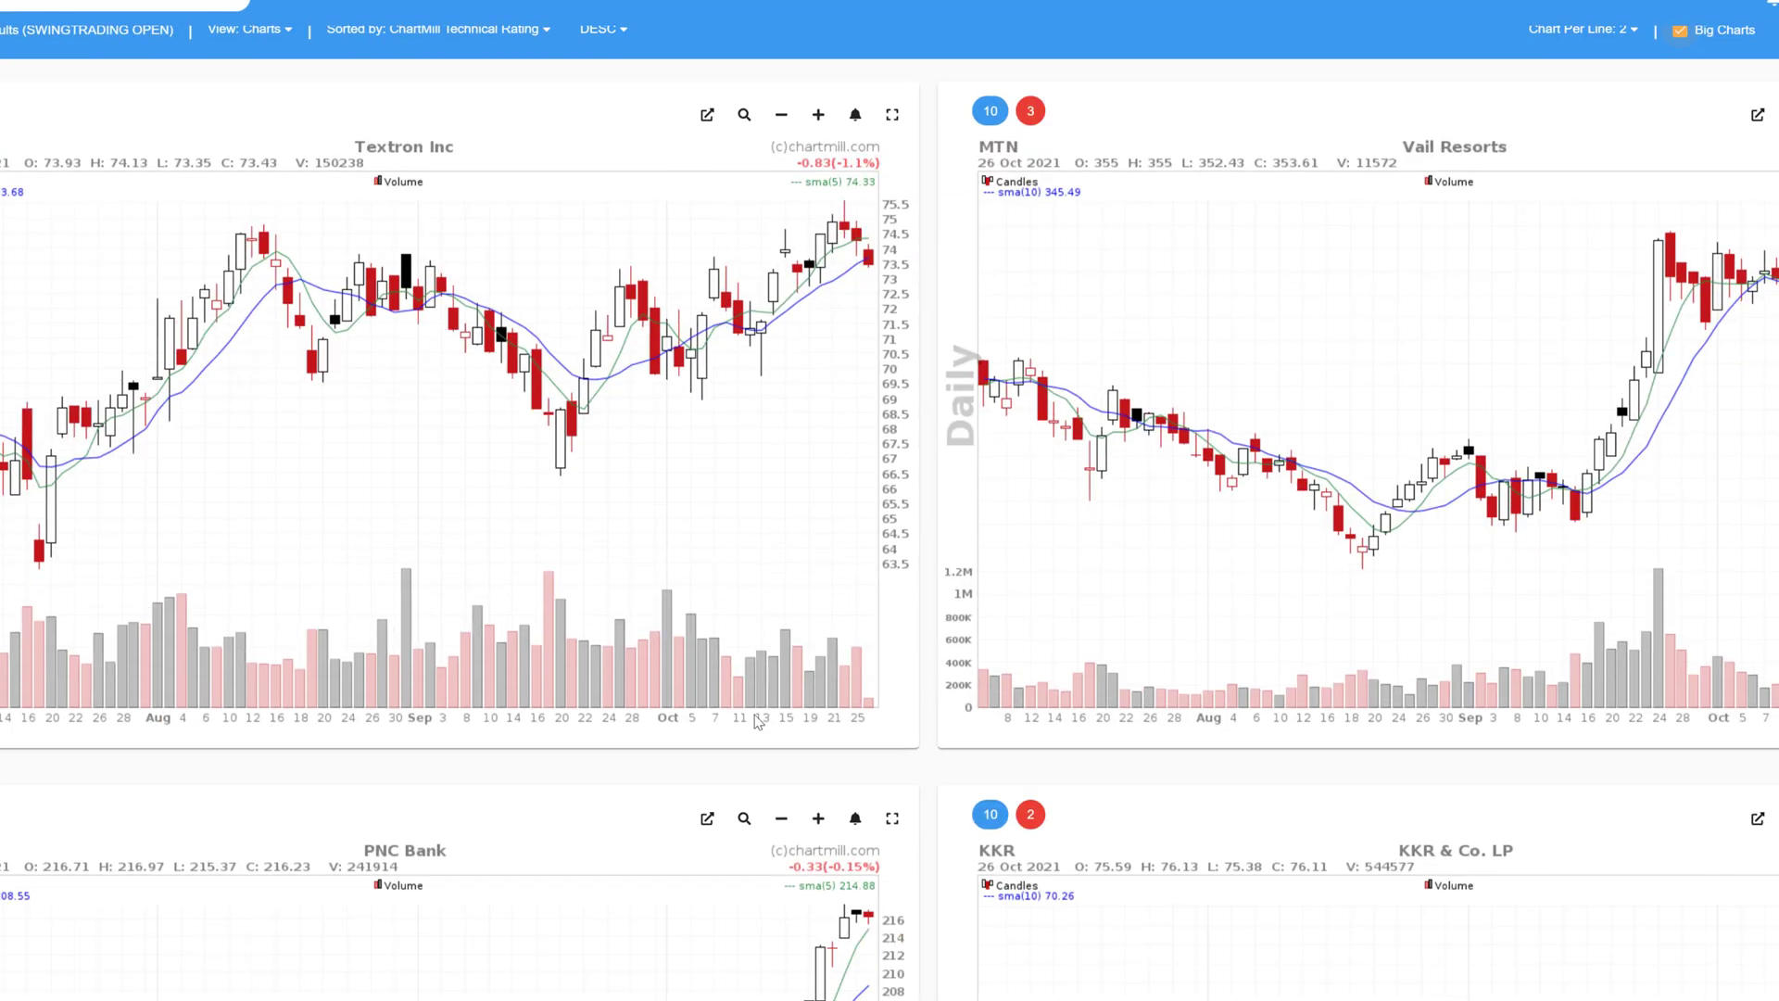
{"action": "scroll", "coordinate": [759, 722], "scroll_direction": "up", "scroll_amount": 3}
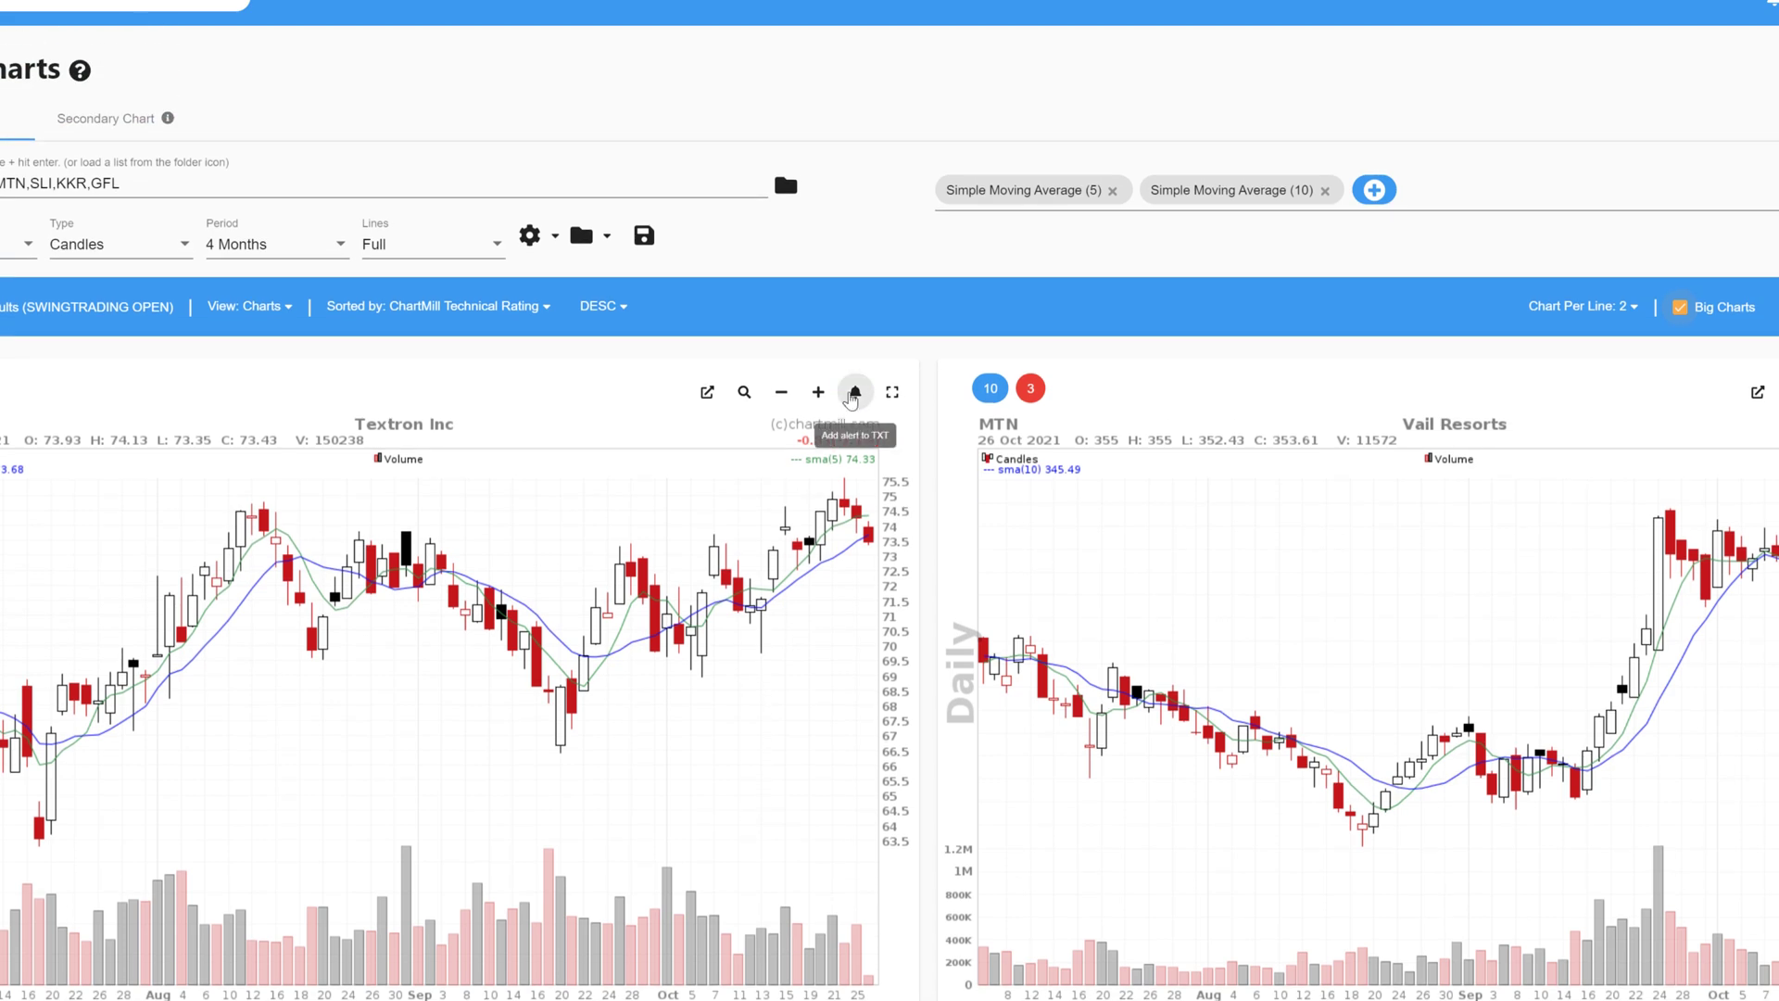
{"action": "left_click", "coordinate": [853, 394]}
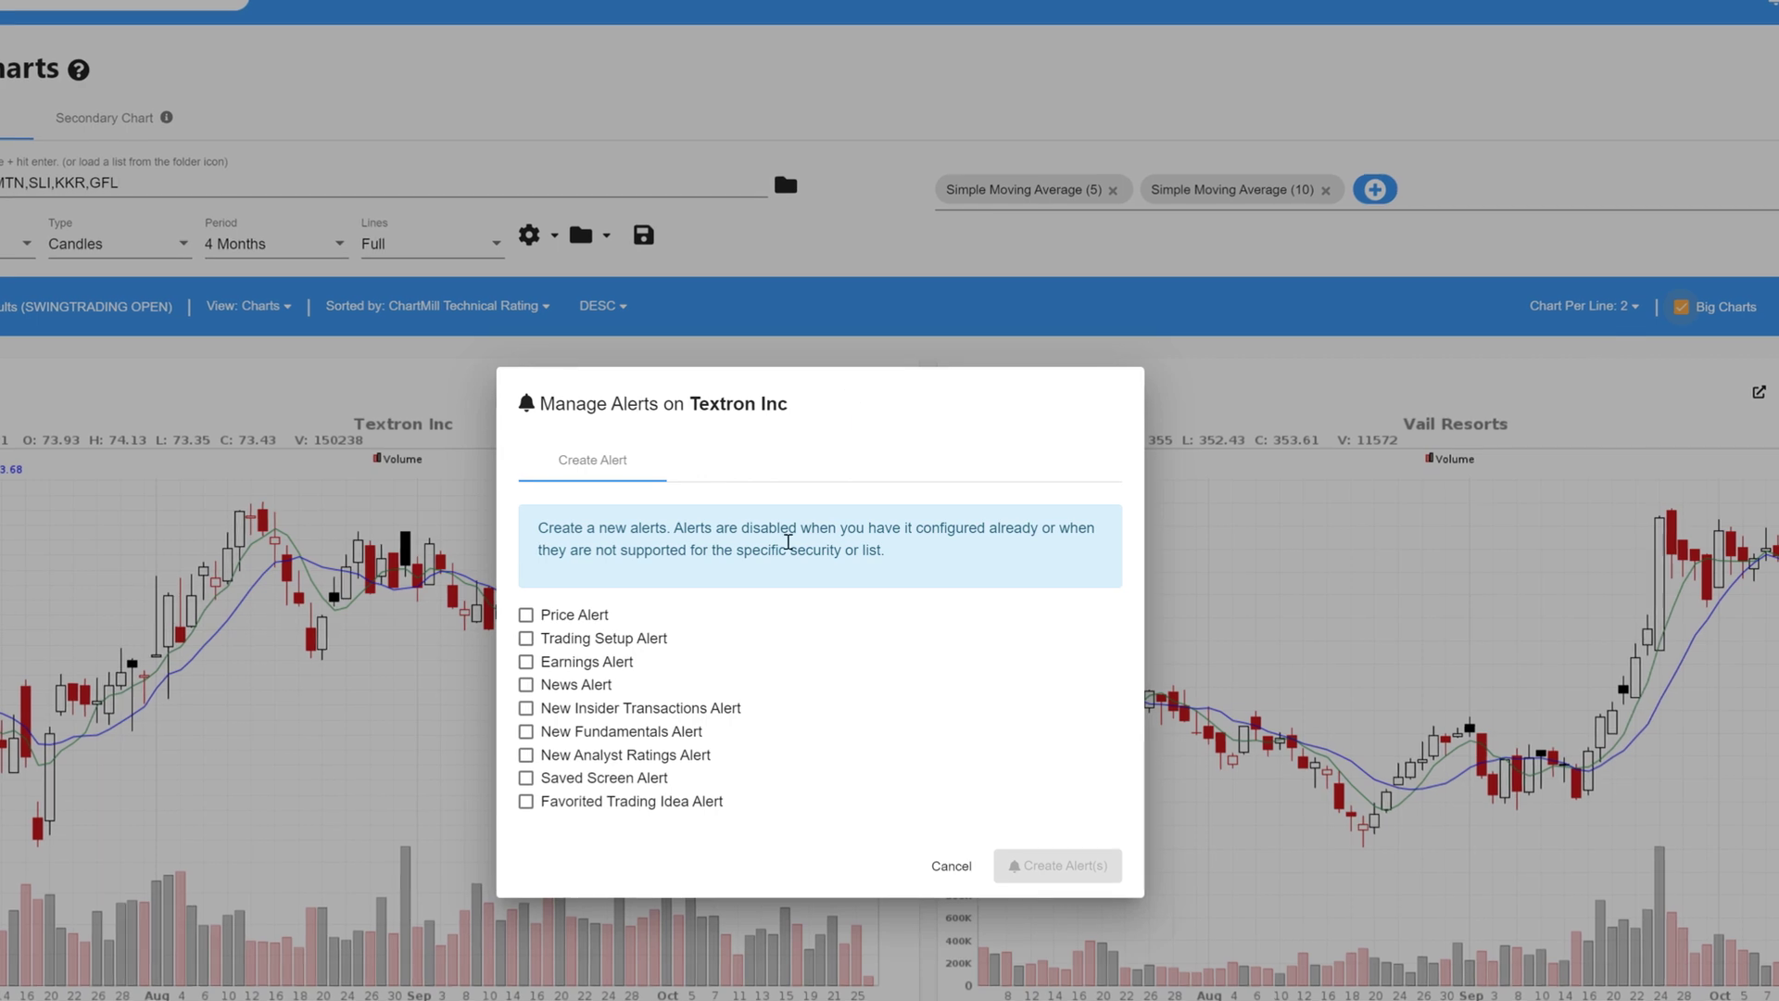
{"action": "left_click", "coordinate": [527, 661]}
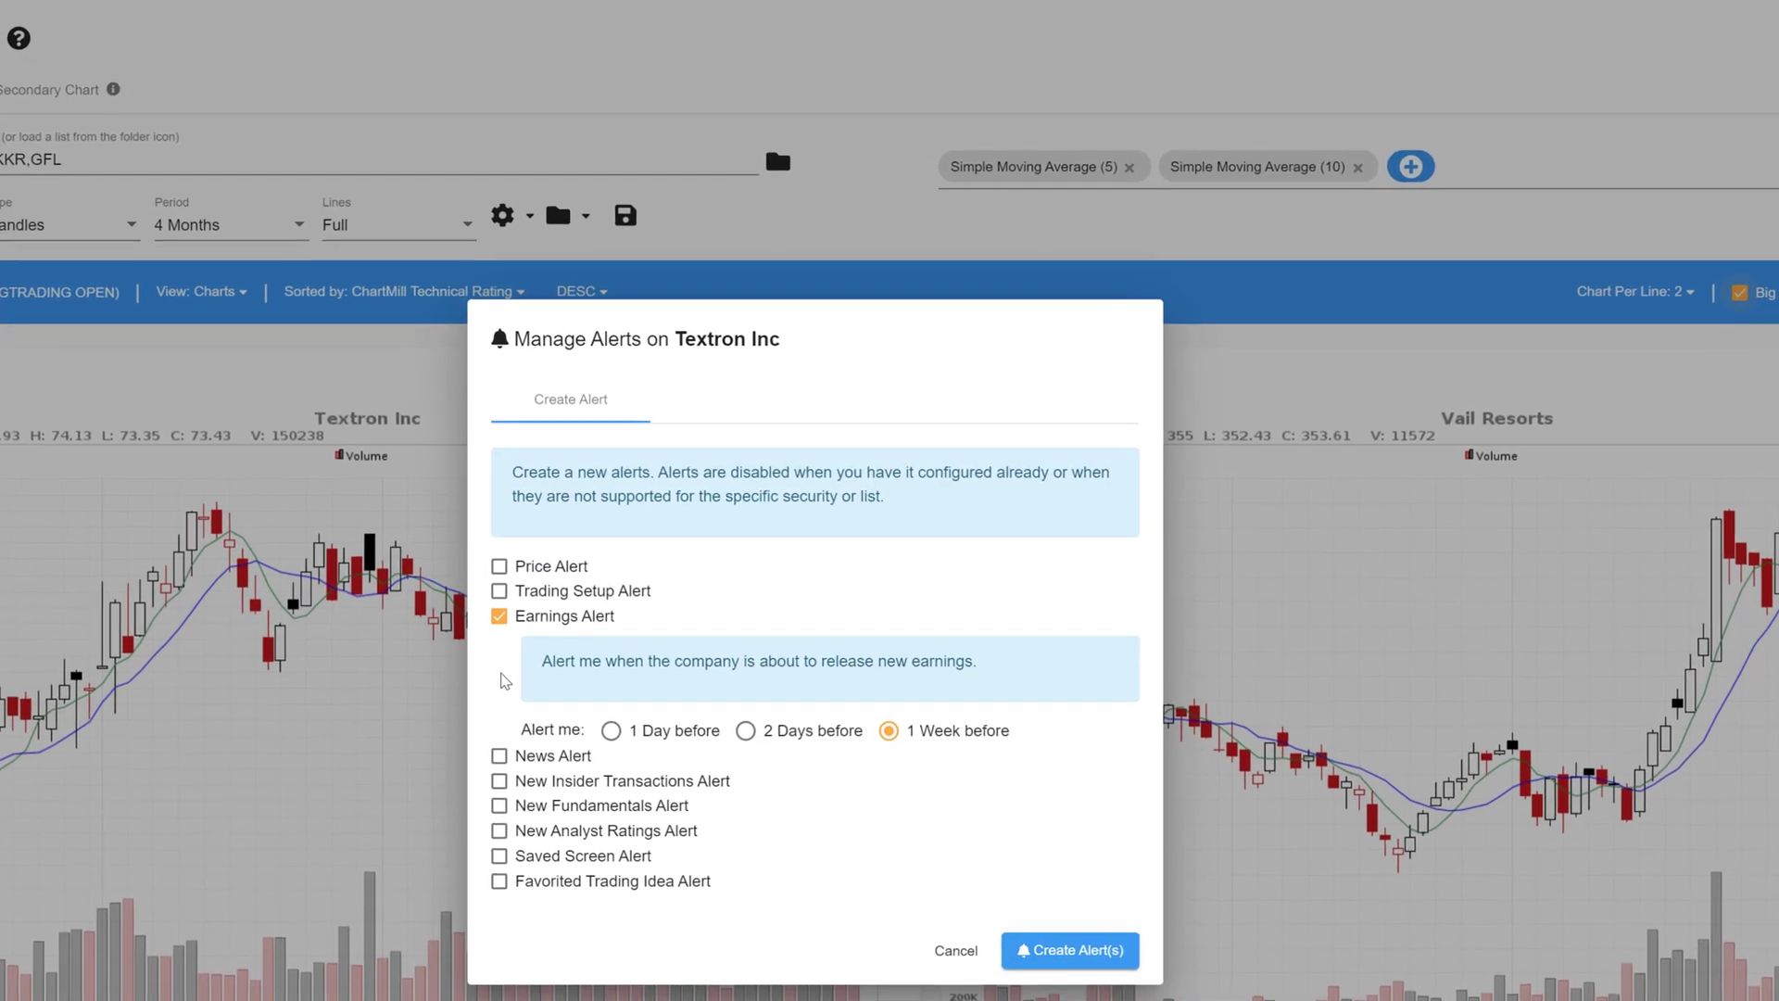
{"action": "left_click", "coordinate": [601, 738]}
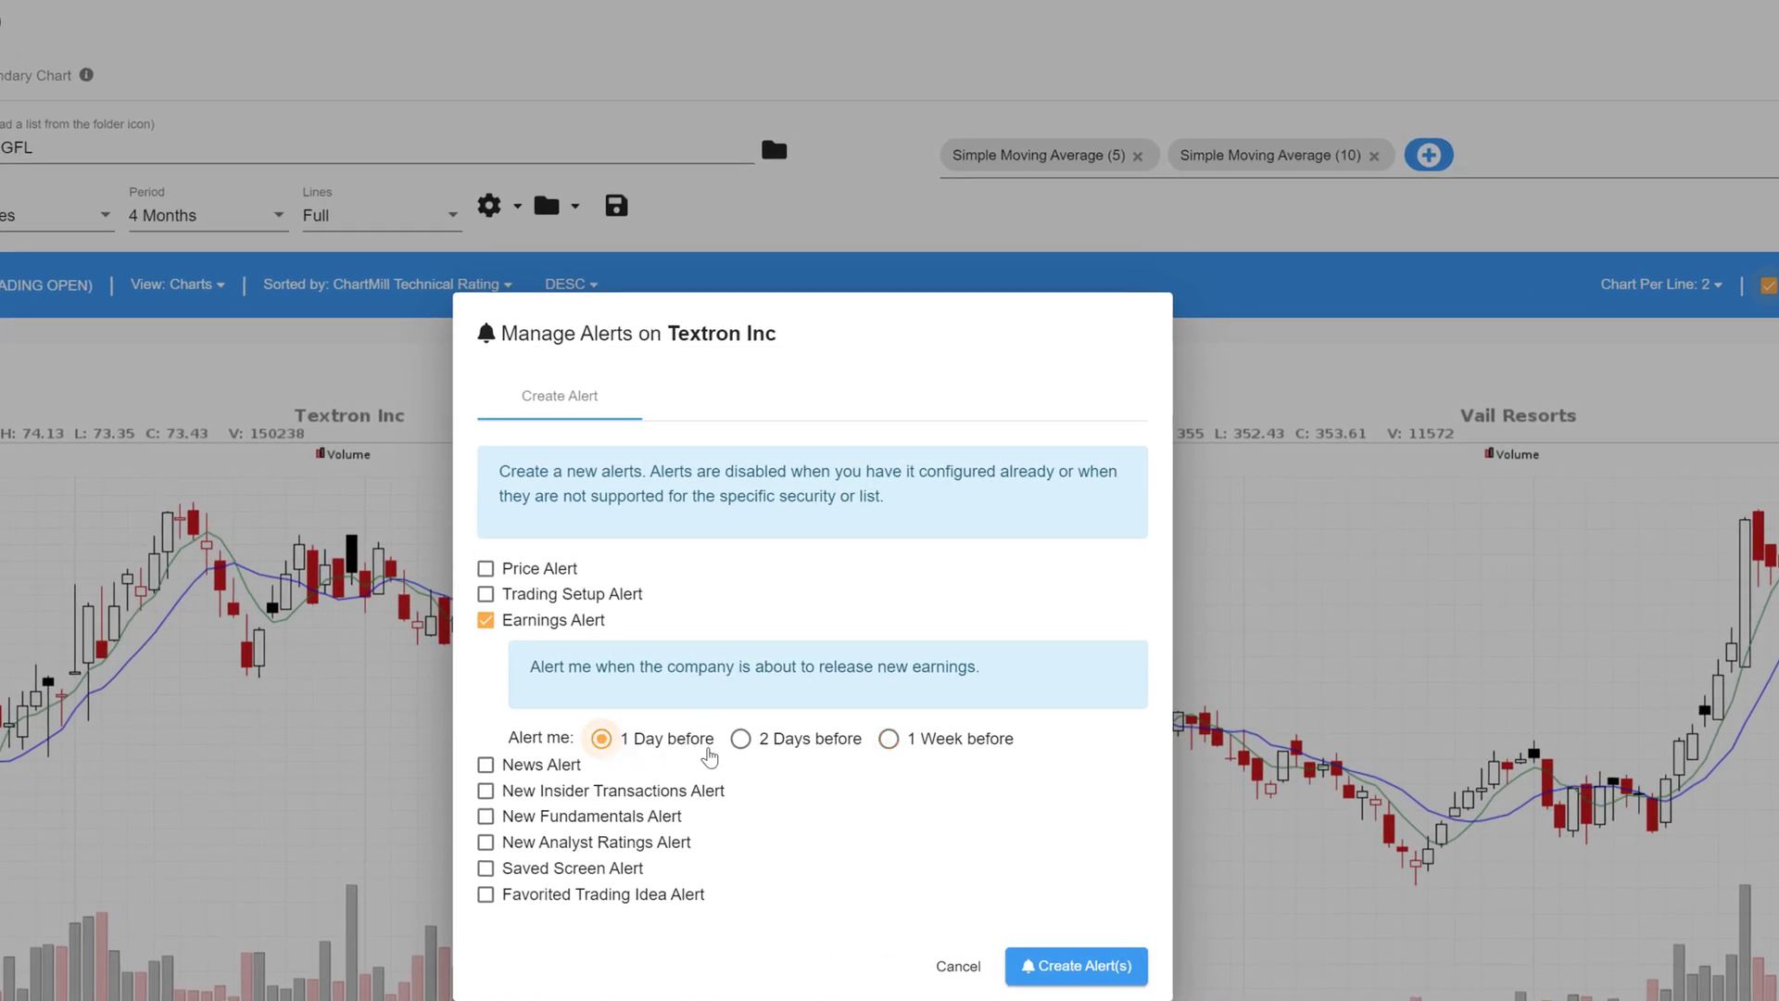
{"action": "left_click", "coordinate": [740, 739]}
{"action": "left_click", "coordinate": [888, 739]}
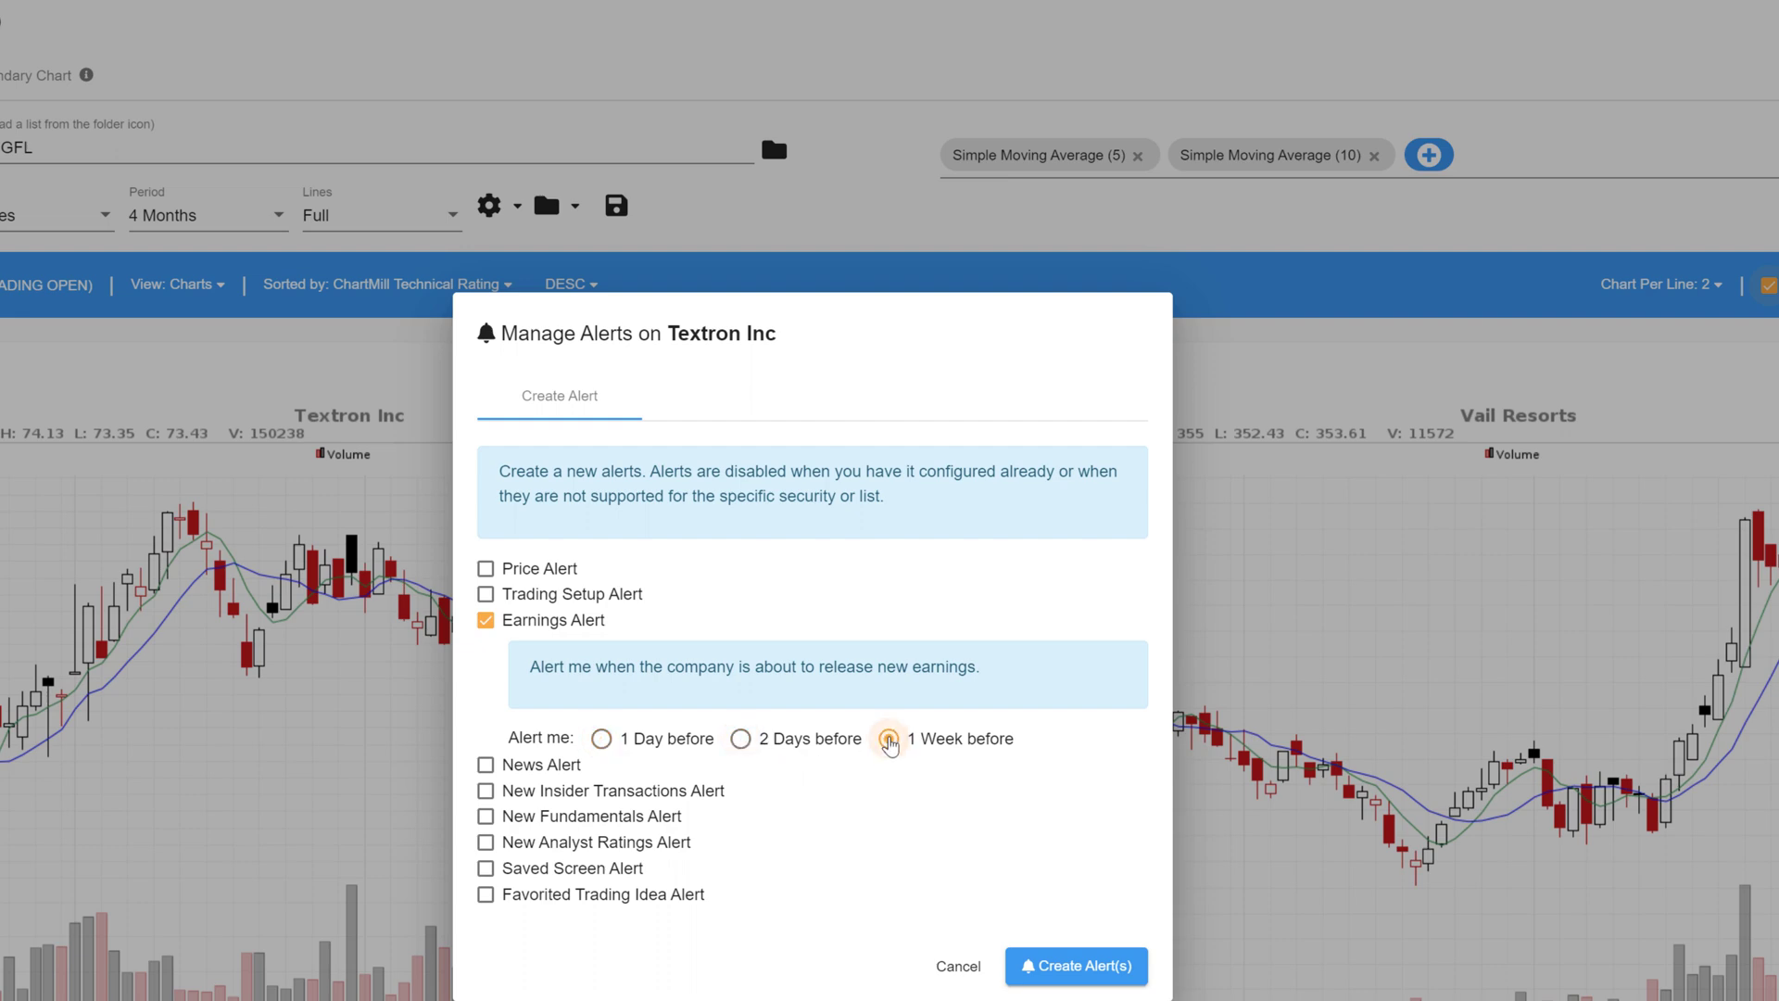
{"action": "left_click", "coordinate": [744, 736]}
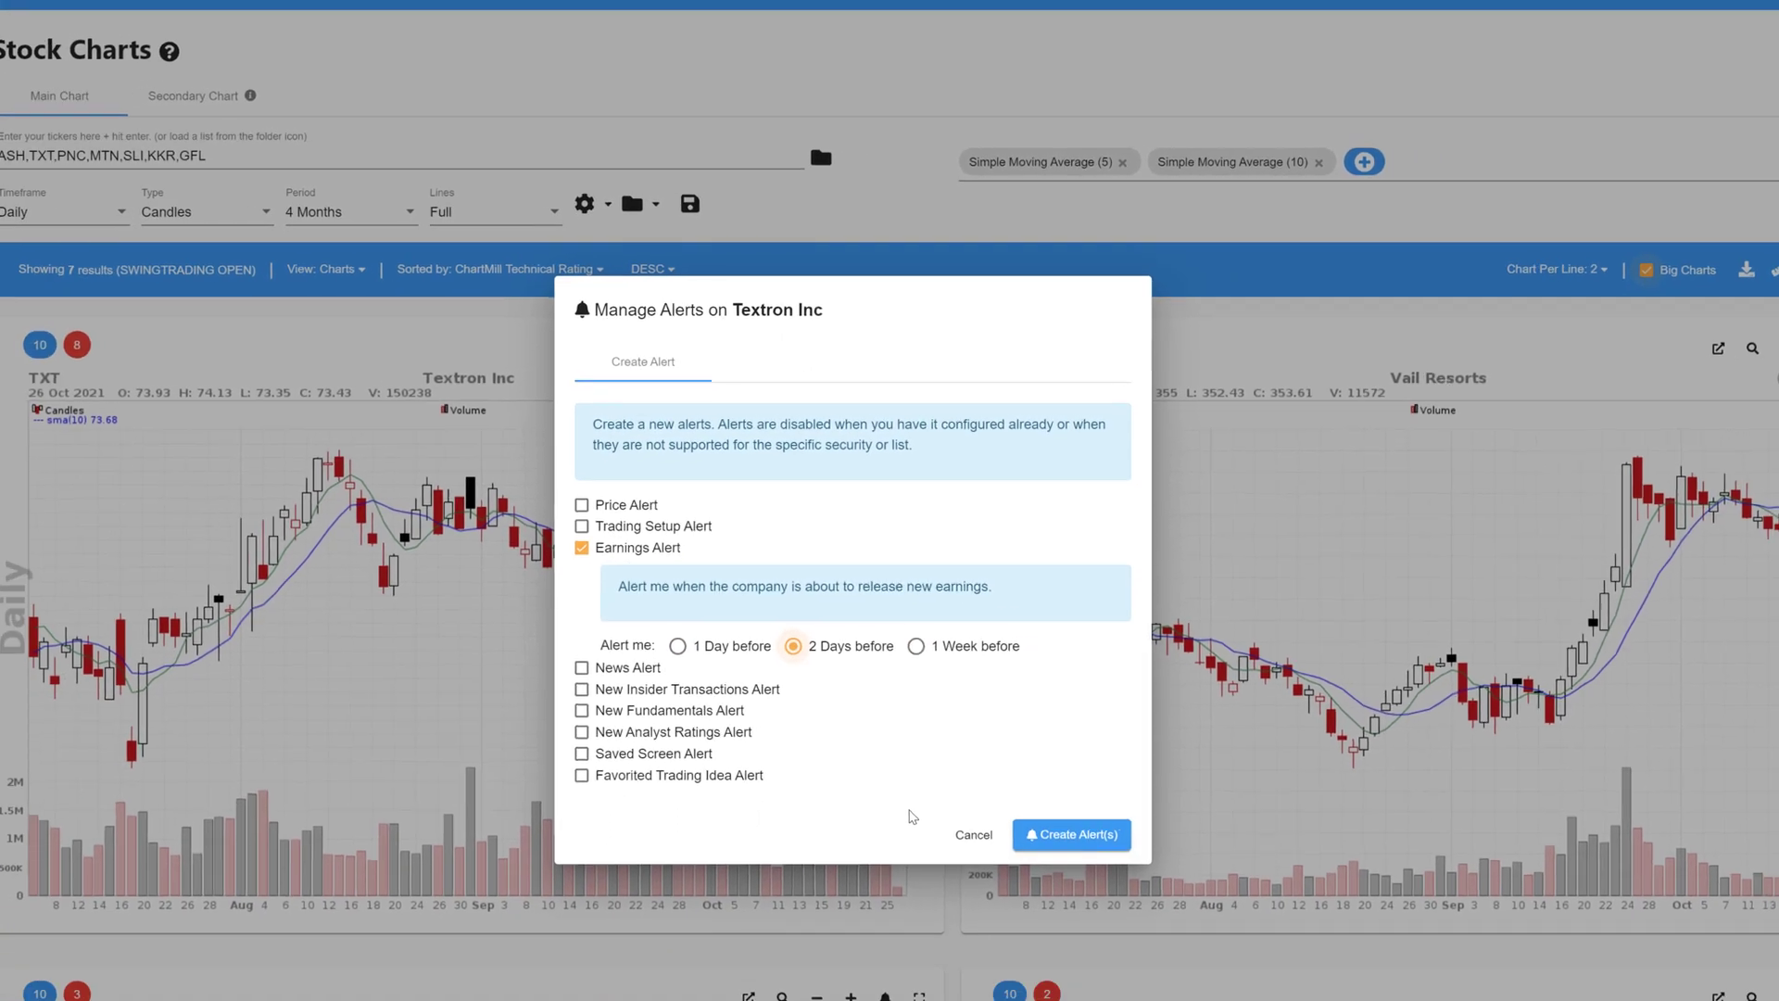
{"action": "left_click", "coordinate": [1073, 834]}
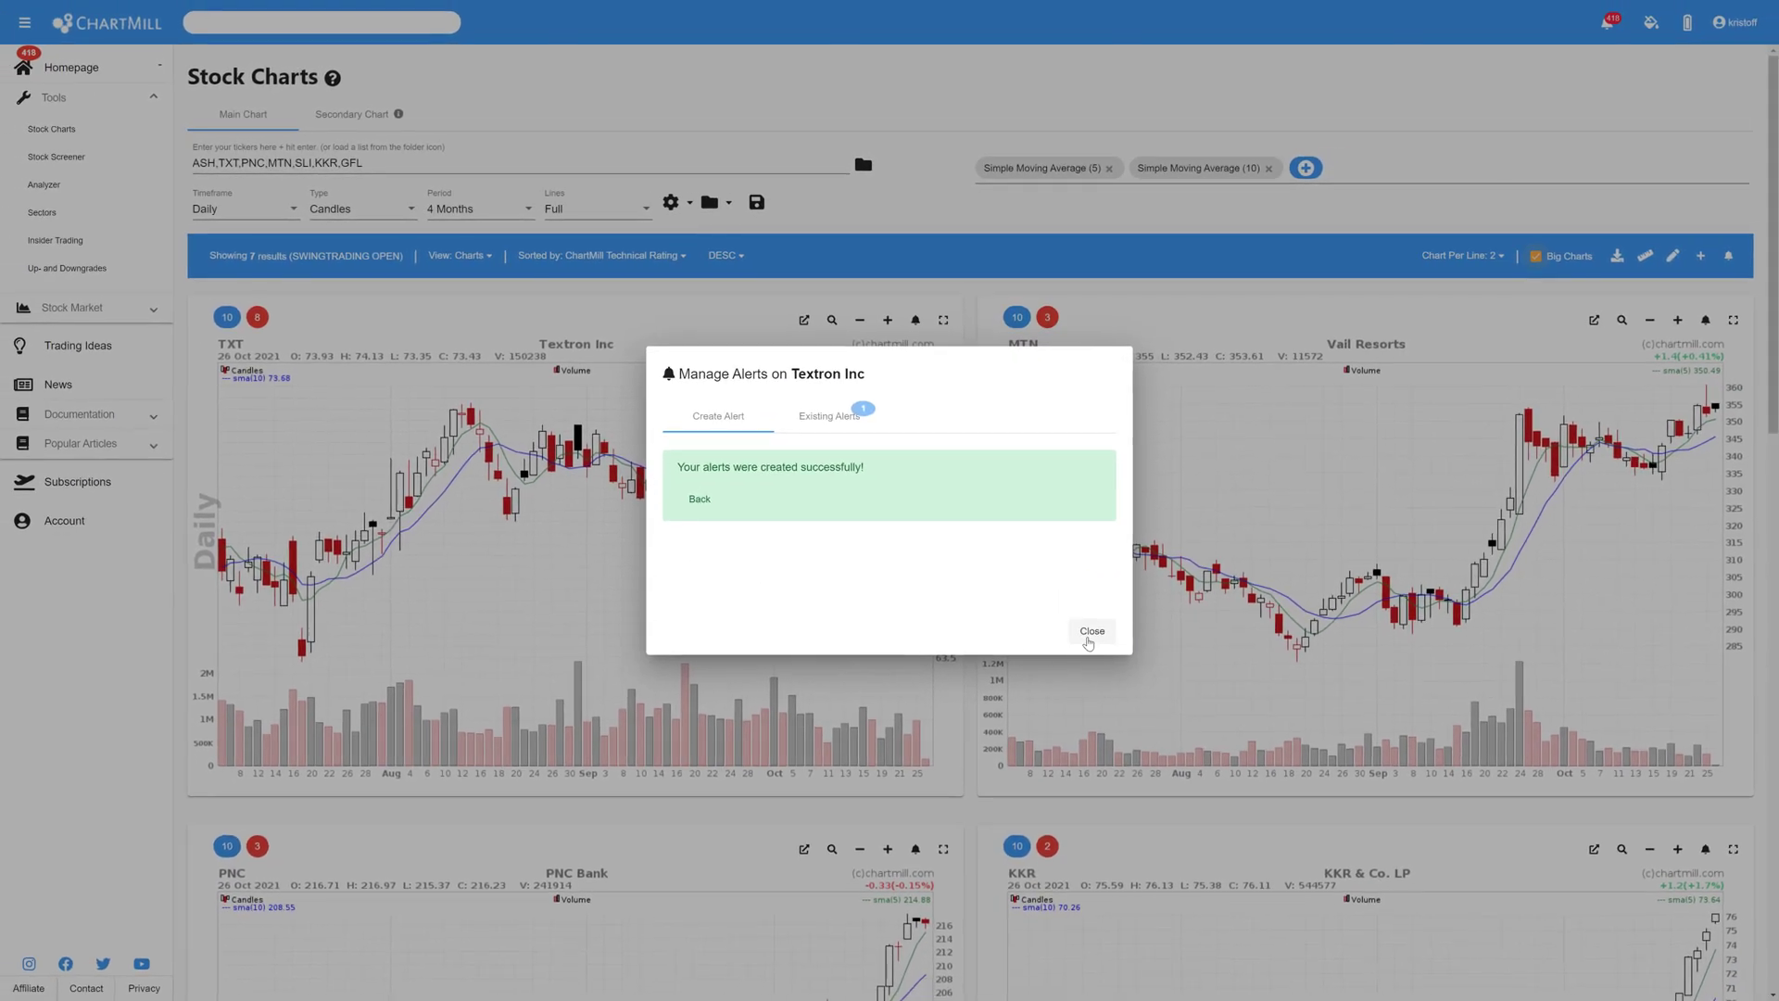
{"action": "left_click", "coordinate": [1090, 633]}
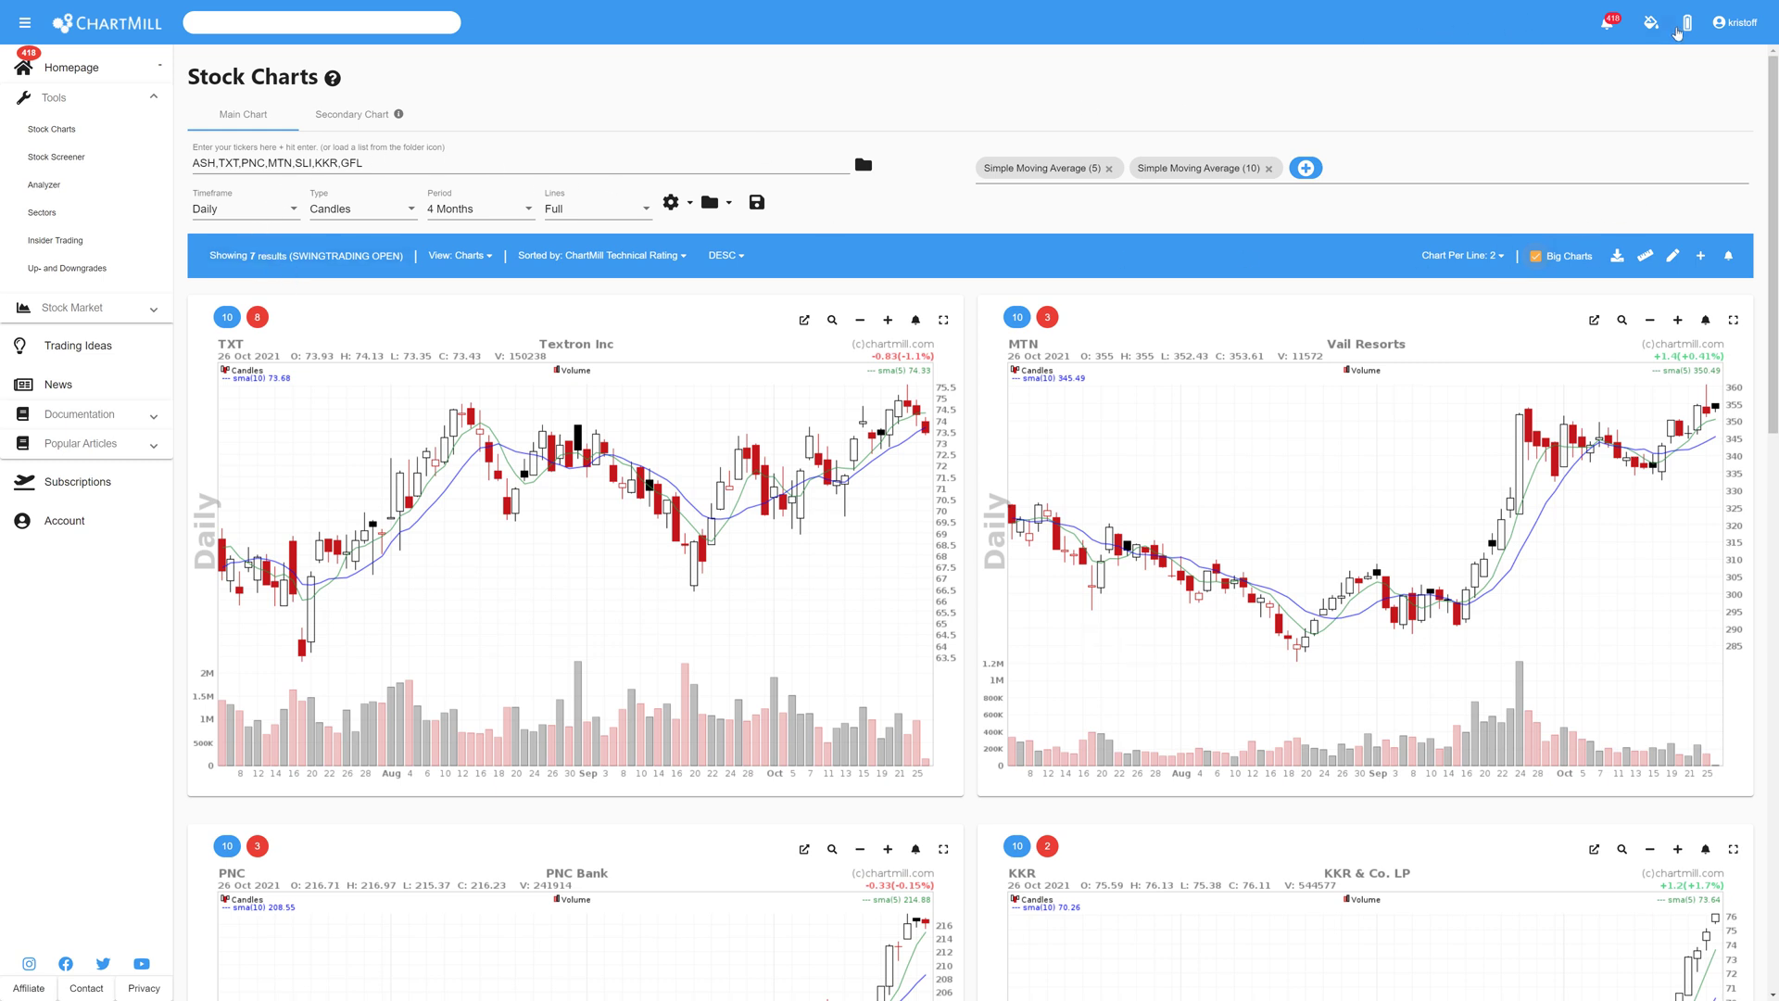
Review the six personal earnings alerts in My Account settings, then return to Stock Charts.
{"action": "left_click", "coordinate": [1725, 22]}
{"action": "left_click", "coordinate": [1710, 58]}
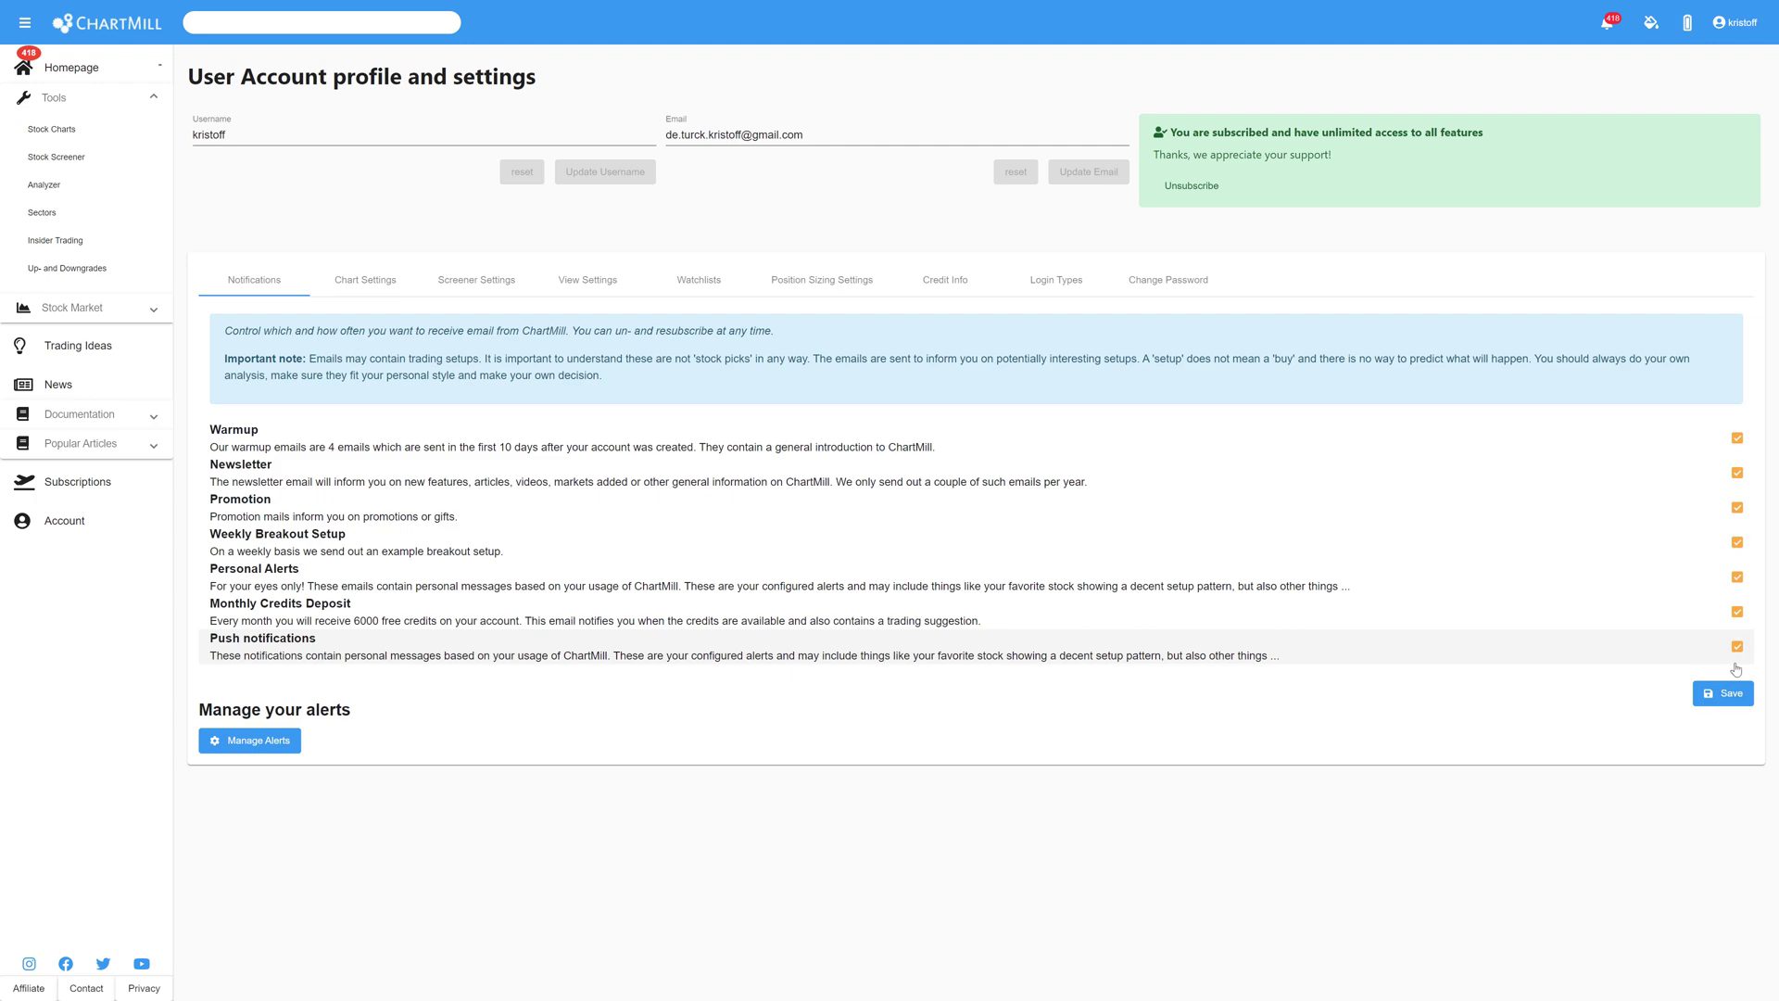
{"action": "left_click", "coordinate": [230, 741]}
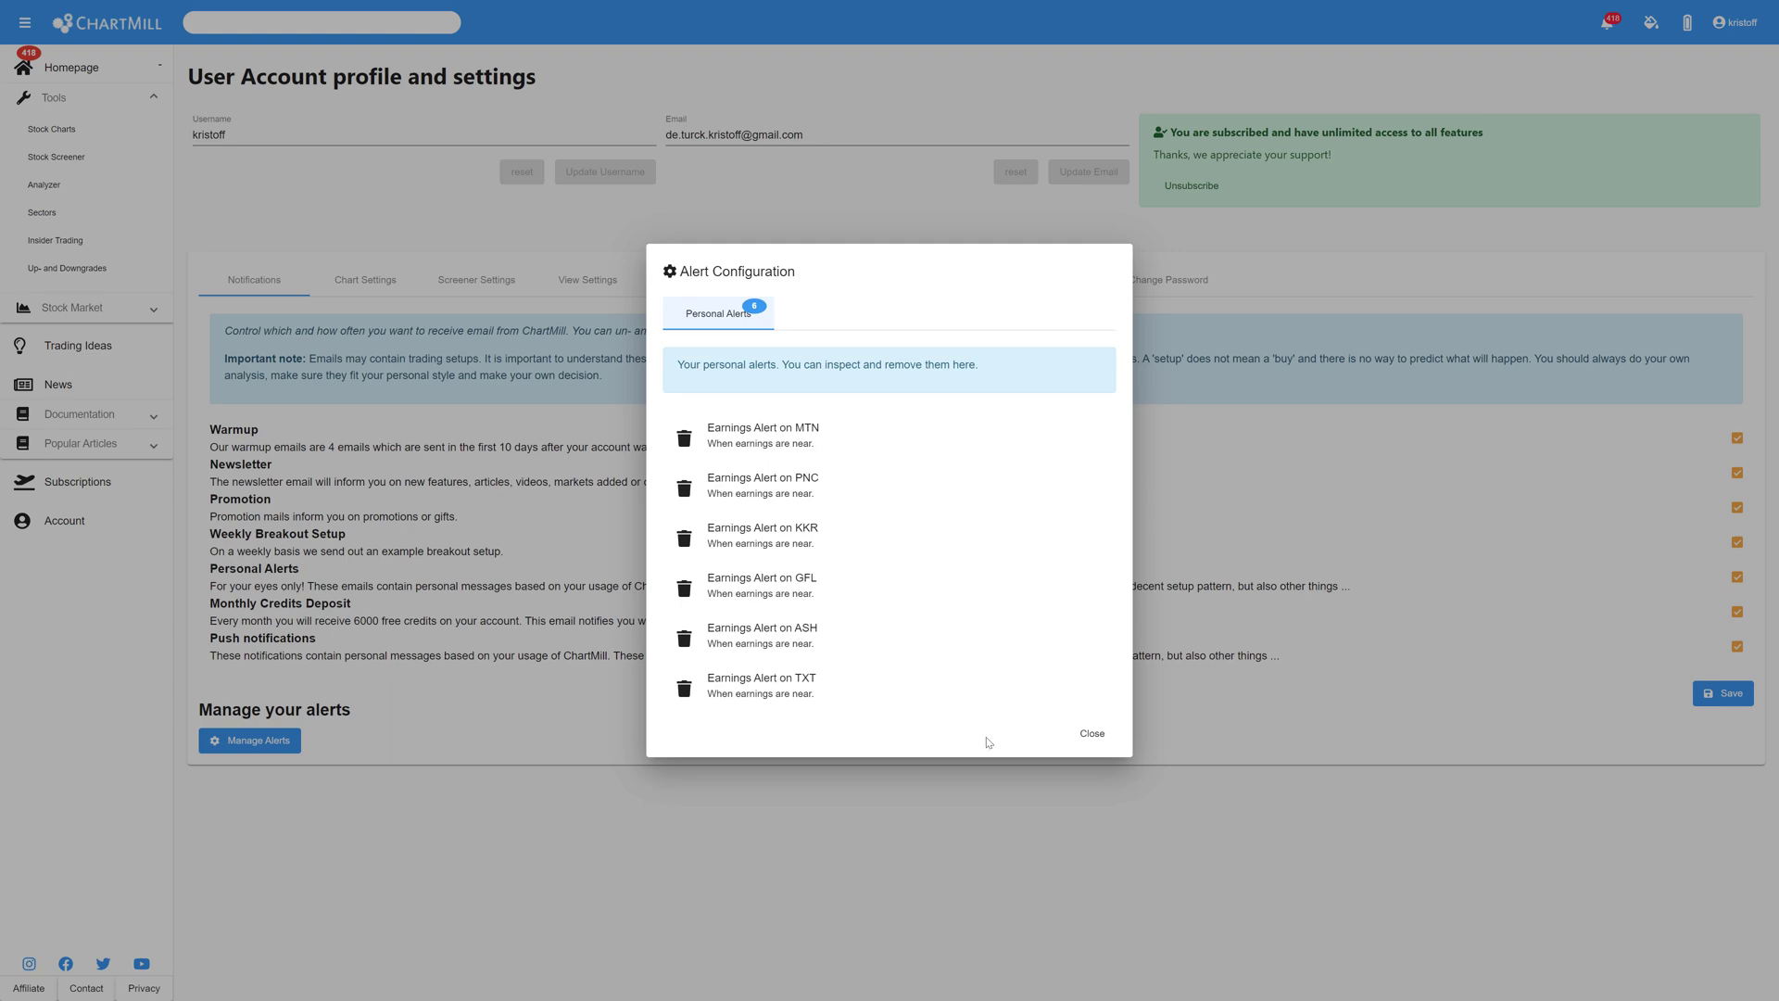
{"action": "left_click", "coordinate": [532, 710]}
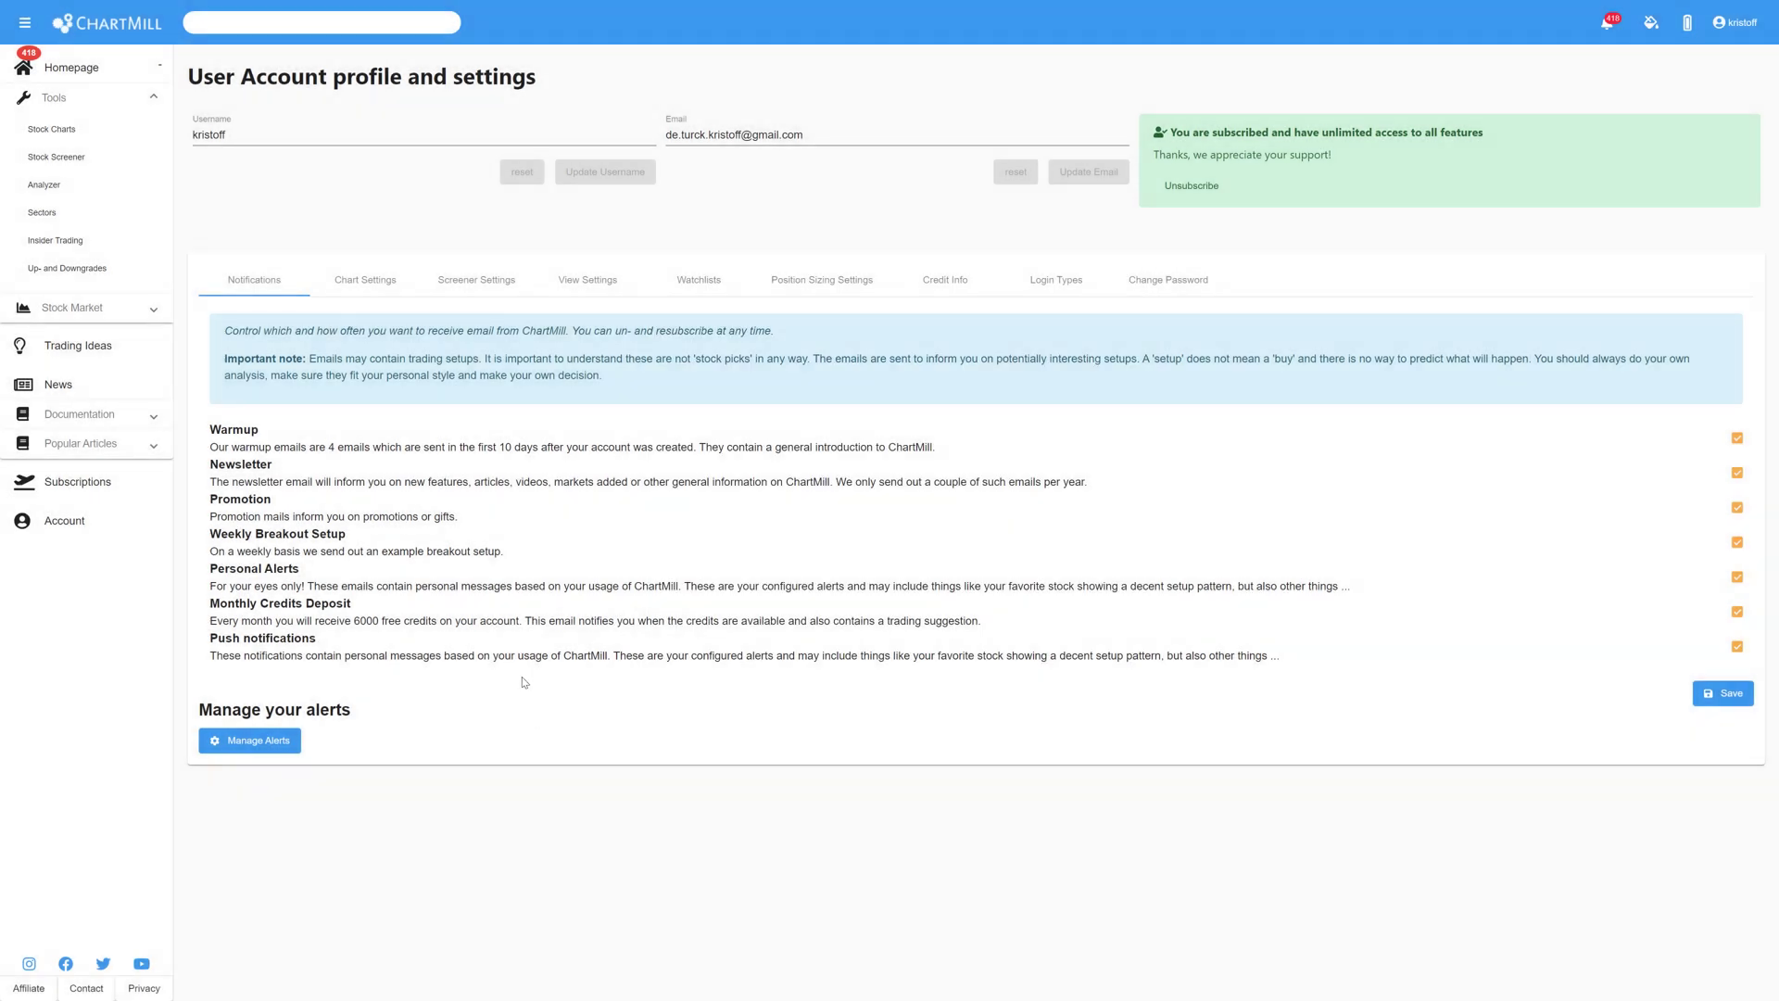
{"action": "left_click", "coordinate": [51, 129]}
Load the SWINGTRADING OPEN watchlist charts and bring up Textron's alert options.
{"action": "left_click", "coordinate": [868, 164]}
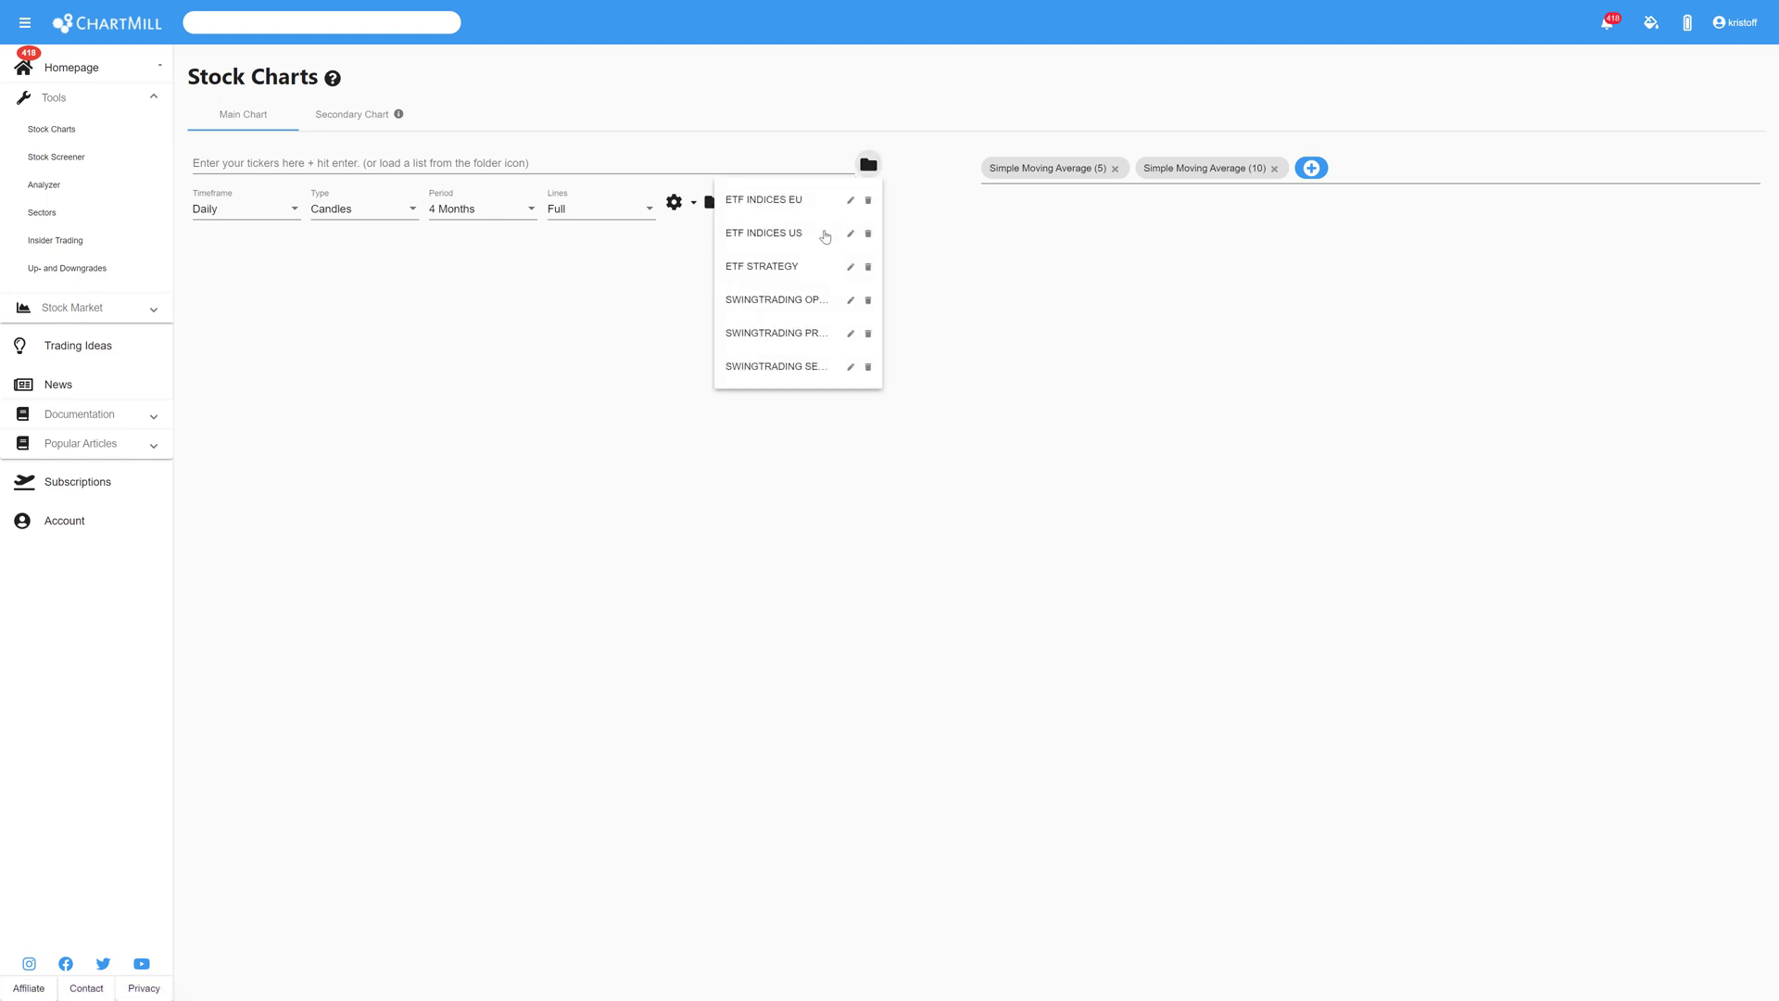
{"action": "left_click", "coordinate": [776, 300]}
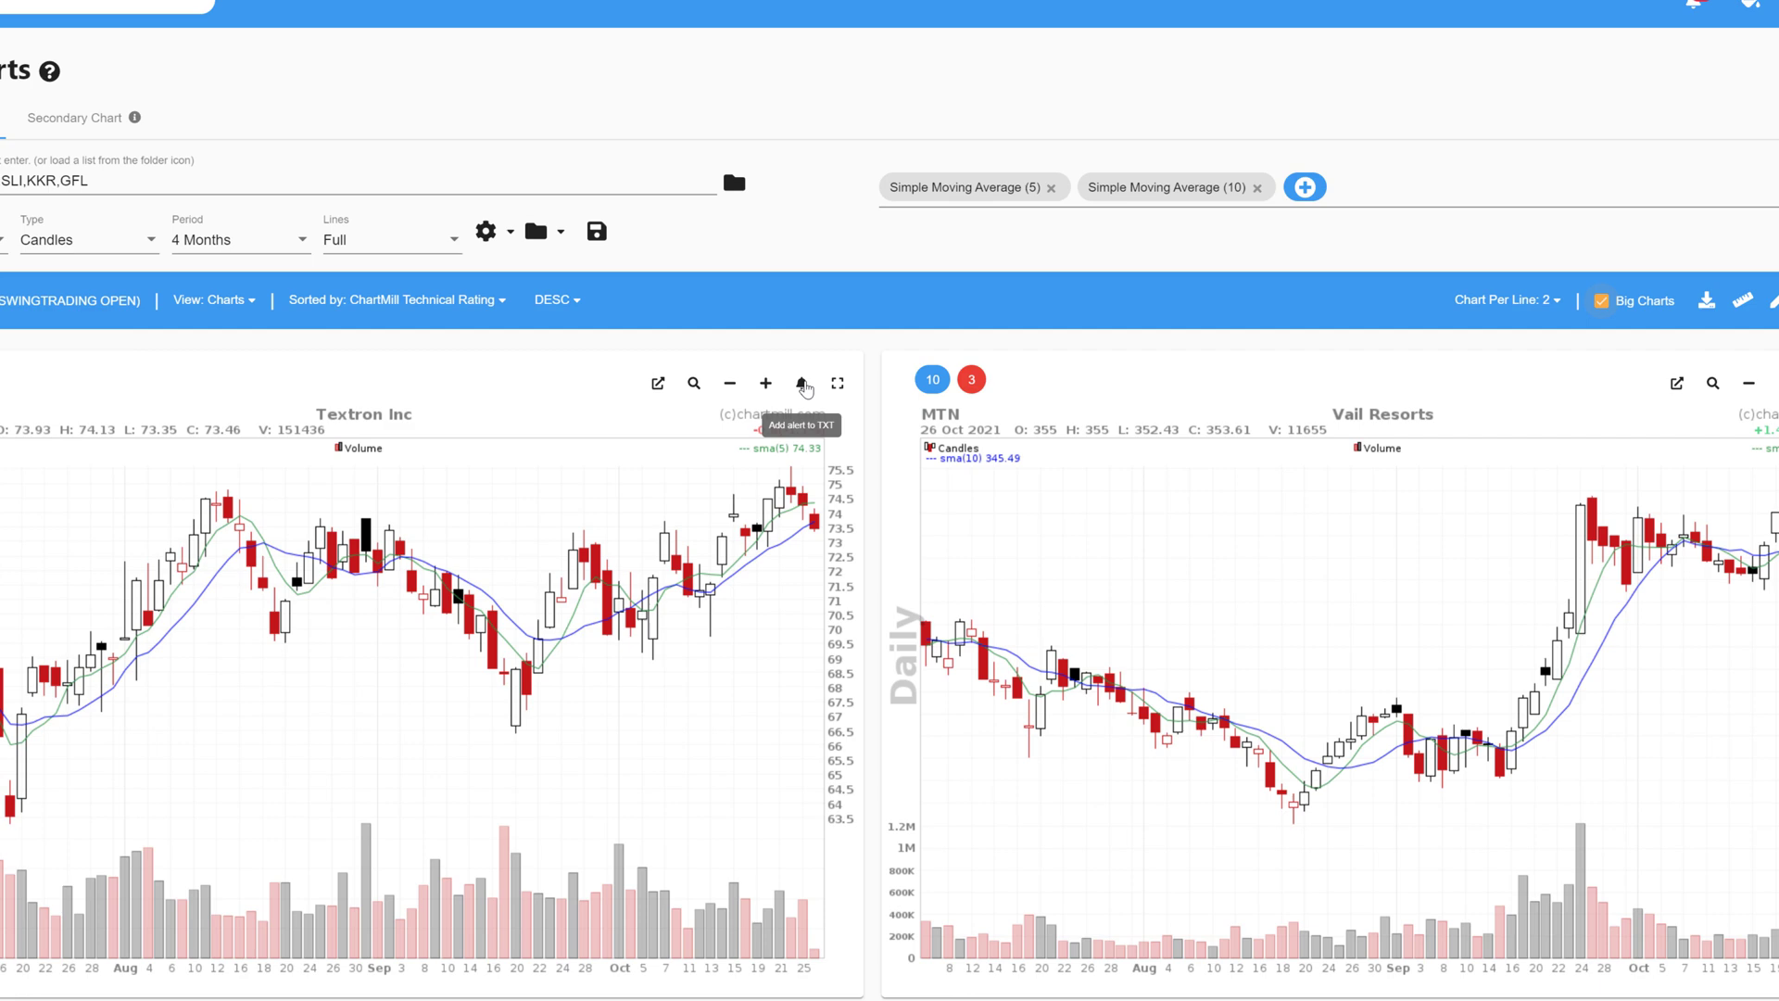
{"action": "left_click", "coordinate": [803, 384]}
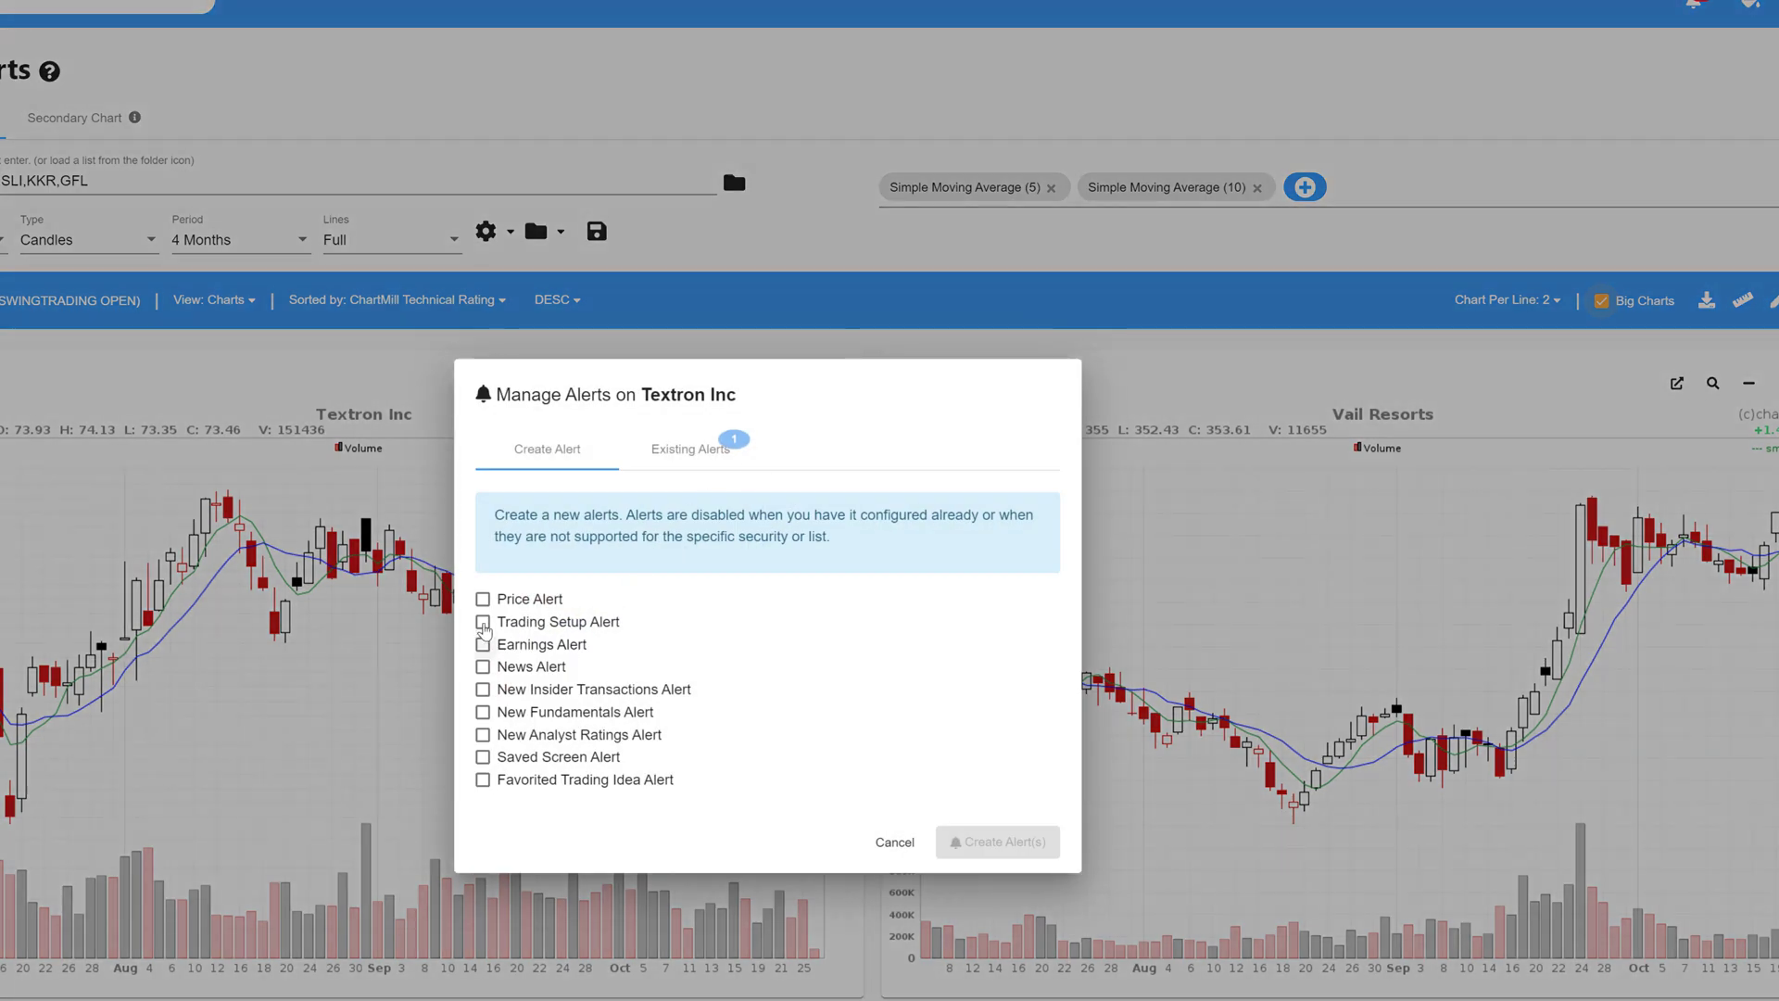
Draft a Textron price alert for rising above 81, then cancel it without saving.
{"action": "left_click", "coordinate": [483, 598]}
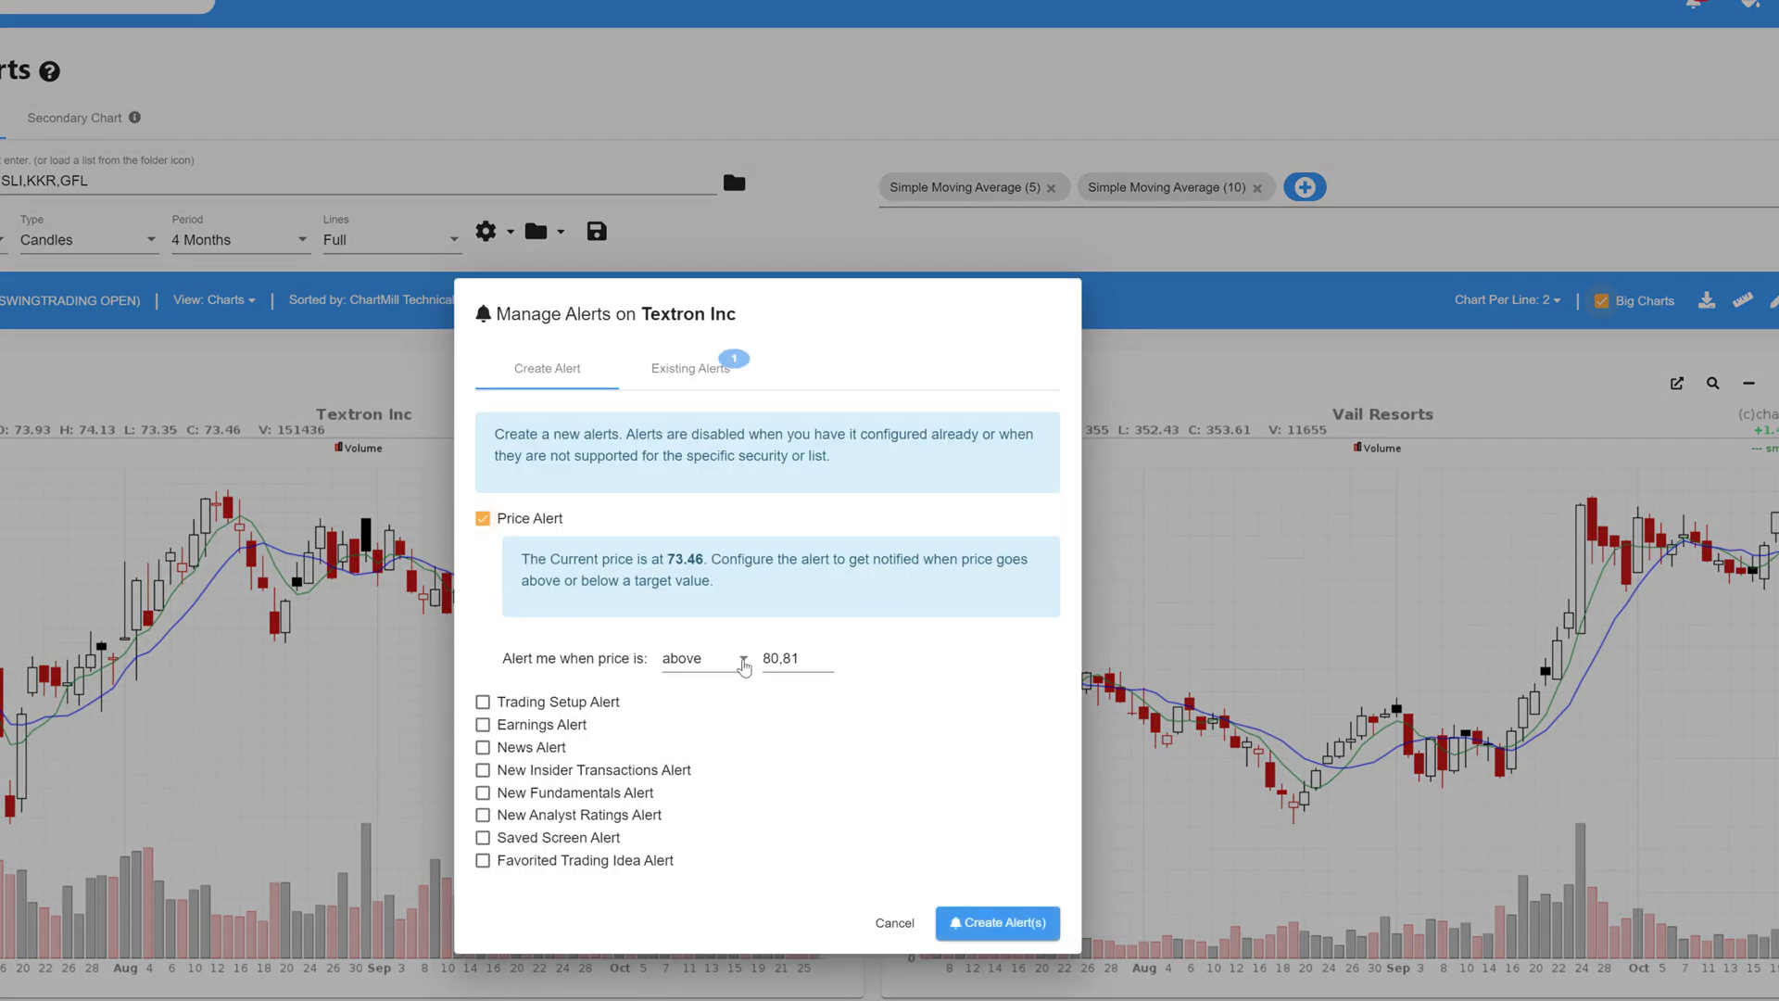
{"action": "left_click", "coordinate": [742, 660]}
{"action": "left_click", "coordinate": [704, 699]}
{"action": "left_click", "coordinate": [744, 661]}
{"action": "left_click", "coordinate": [695, 619]}
{"action": "left_click", "coordinate": [829, 654]}
{"action": "left_click", "coordinate": [828, 663]}
{"action": "left_click", "coordinate": [828, 656]}
{"action": "left_click", "coordinate": [895, 923]}
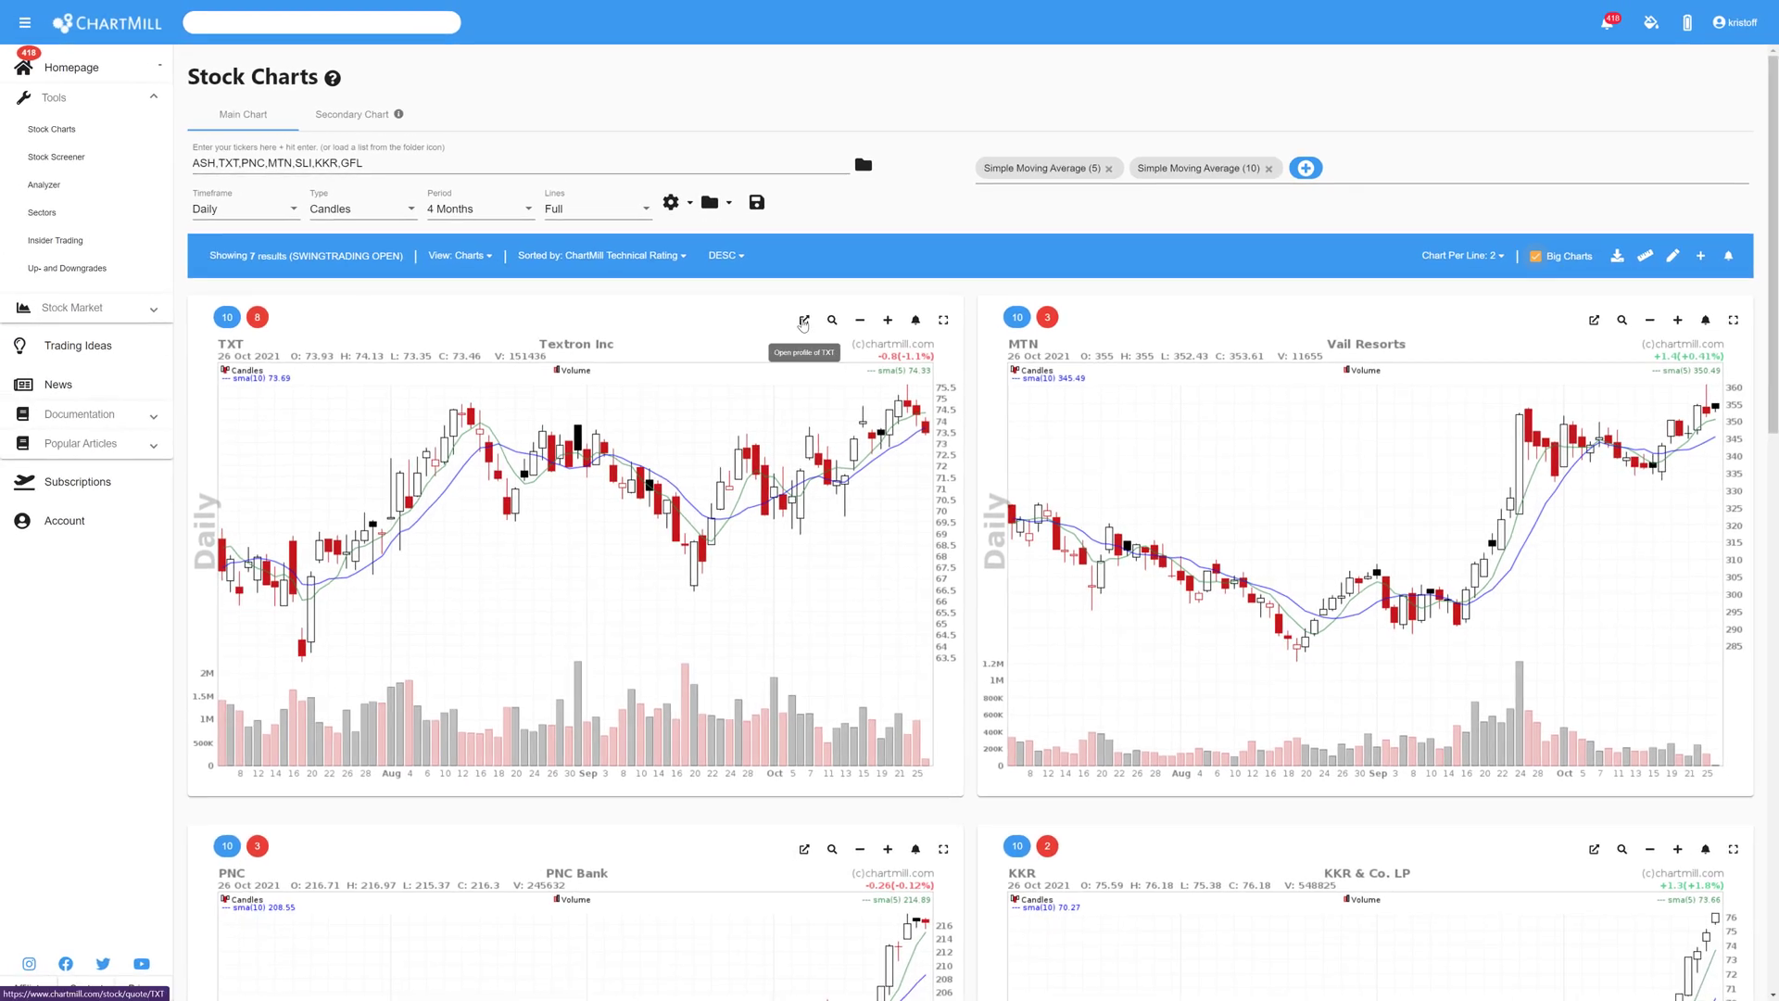
{"action": "left_click", "coordinate": [803, 321]}
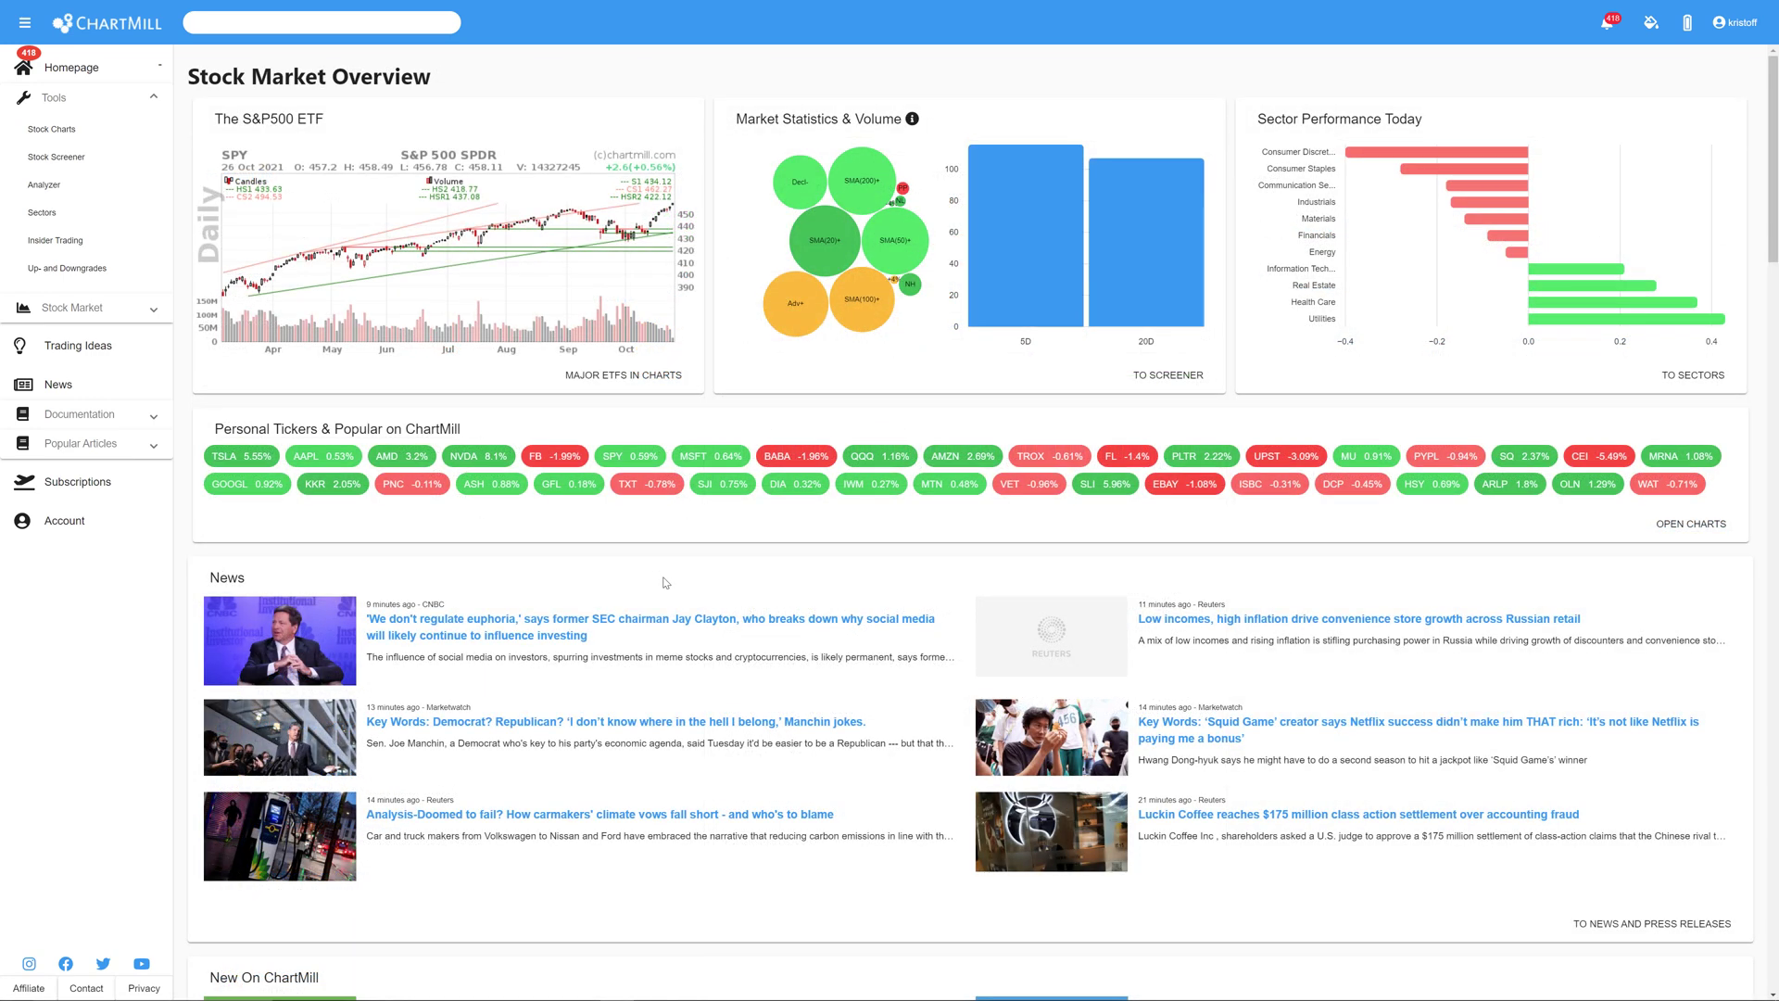
{"action": "scroll", "coordinate": [663, 583], "scroll_direction": "down", "scroll_amount": 6}
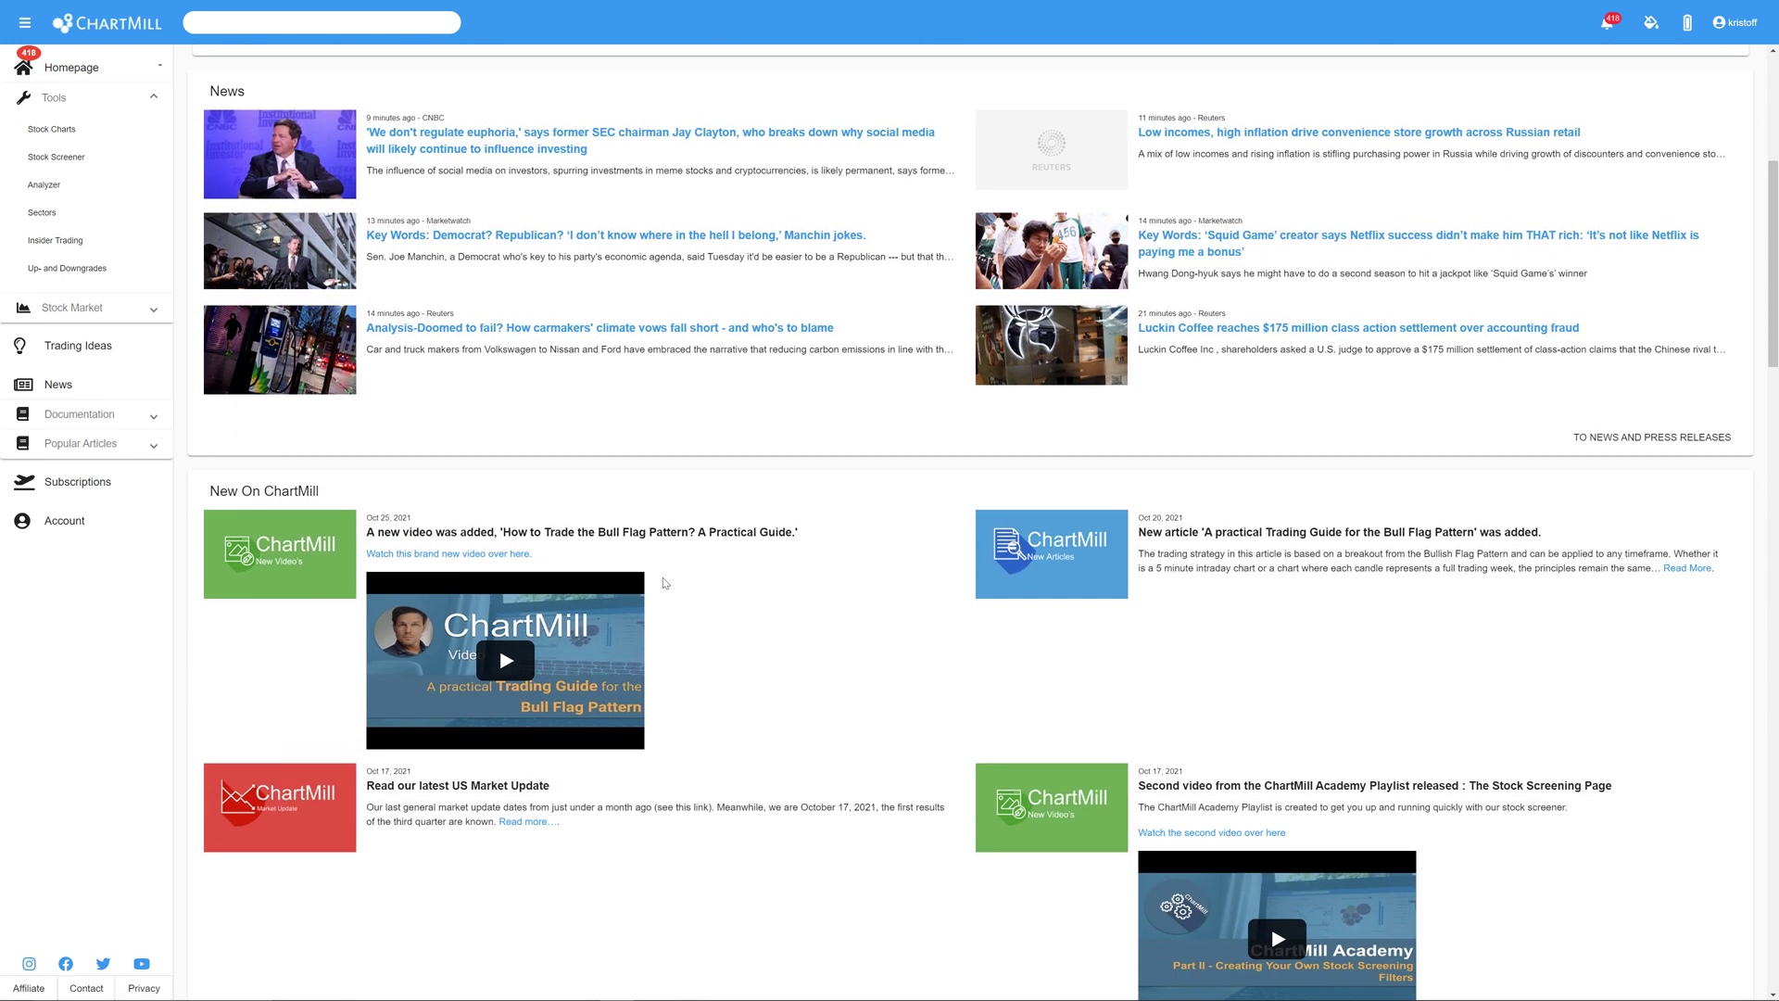
{"action": "scroll", "coordinate": [663, 583], "scroll_direction": "down", "scroll_amount": 1}
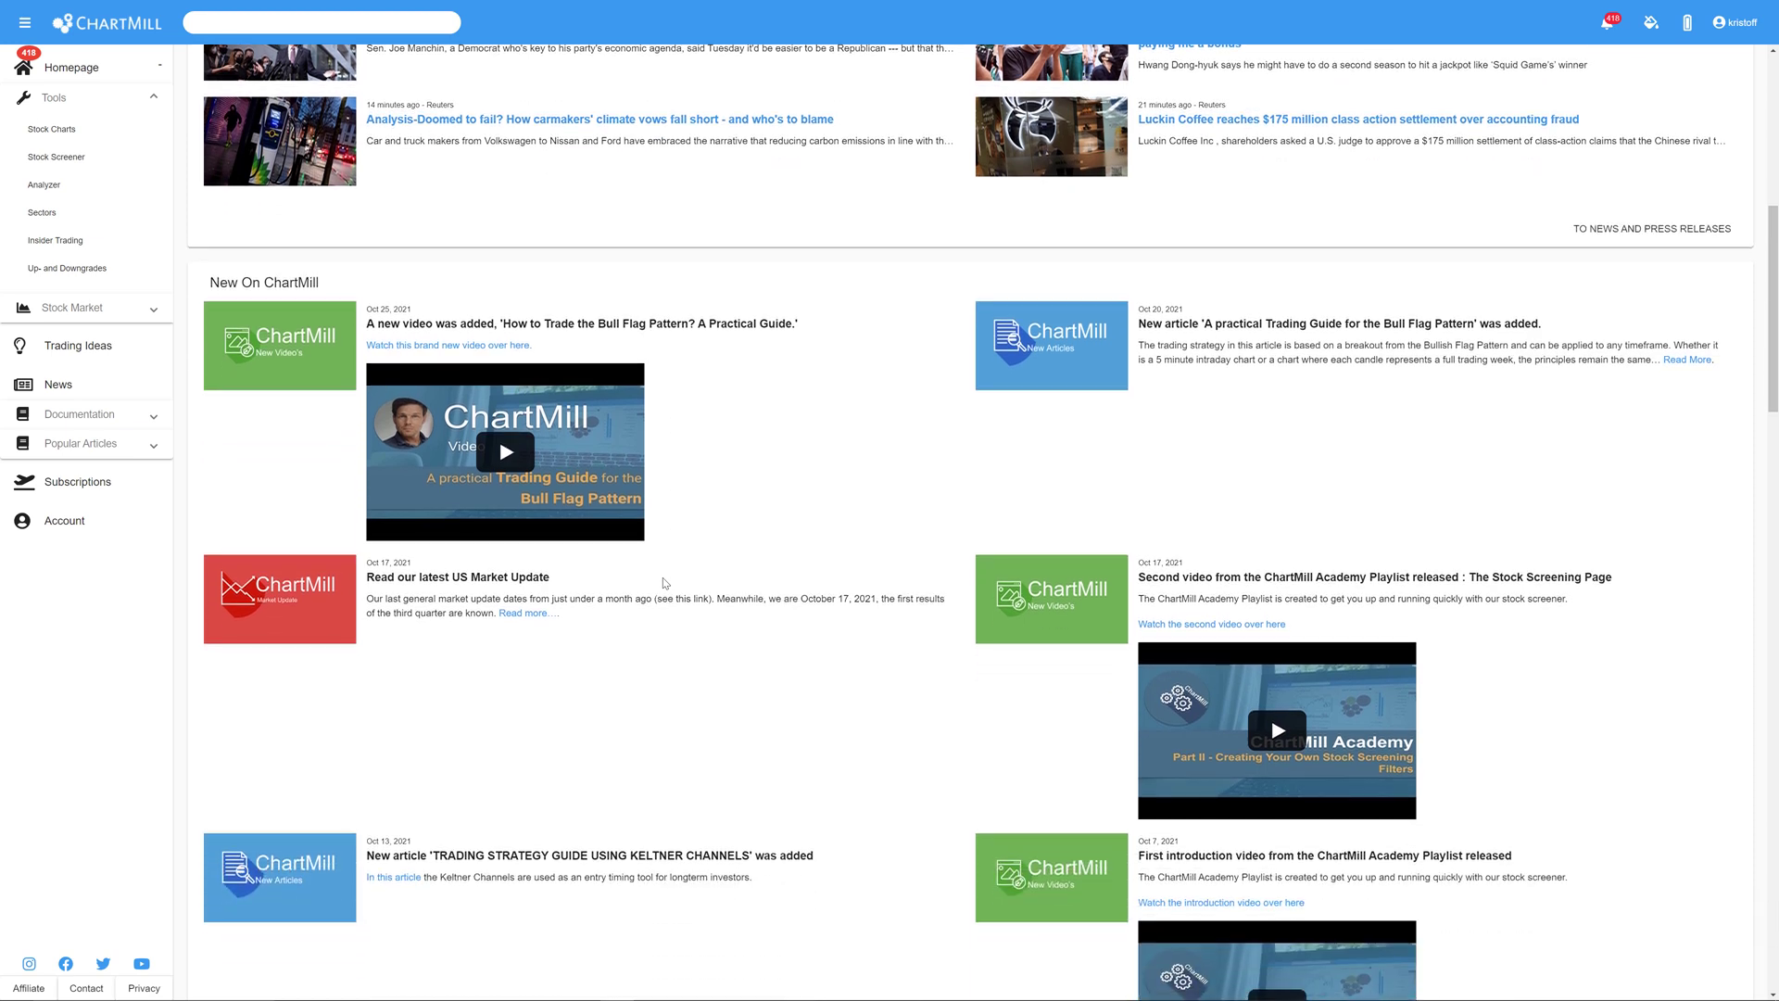